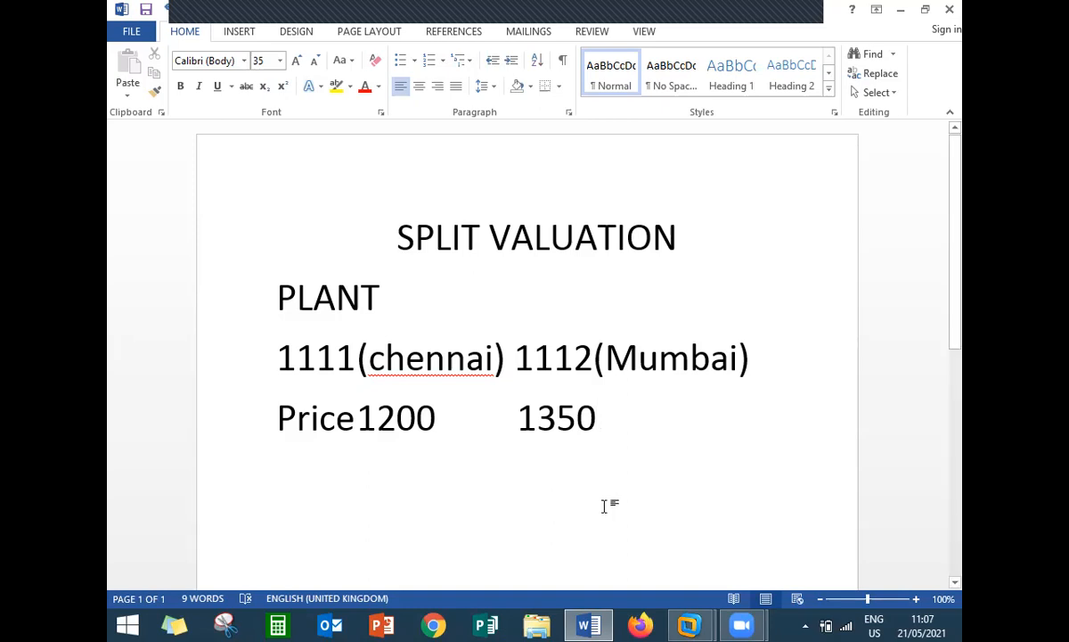
# - Switch to the SAP session in the virtual machine, run transaction SPRO and display the SAP Reference IMG
pyautogui.moveTo(693, 622)
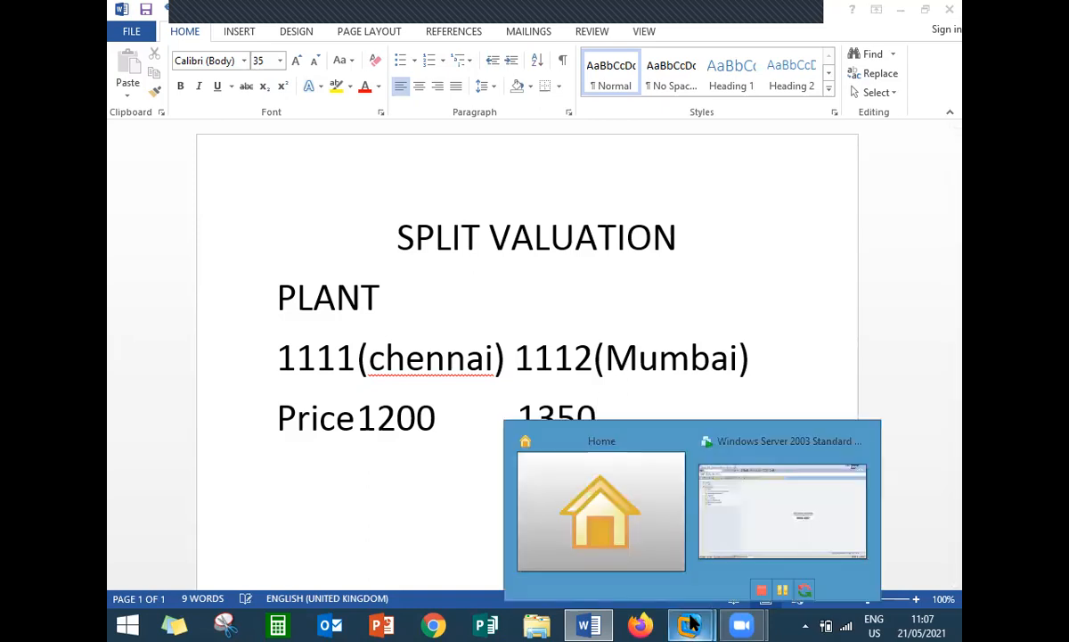
pyautogui.click(796, 498)
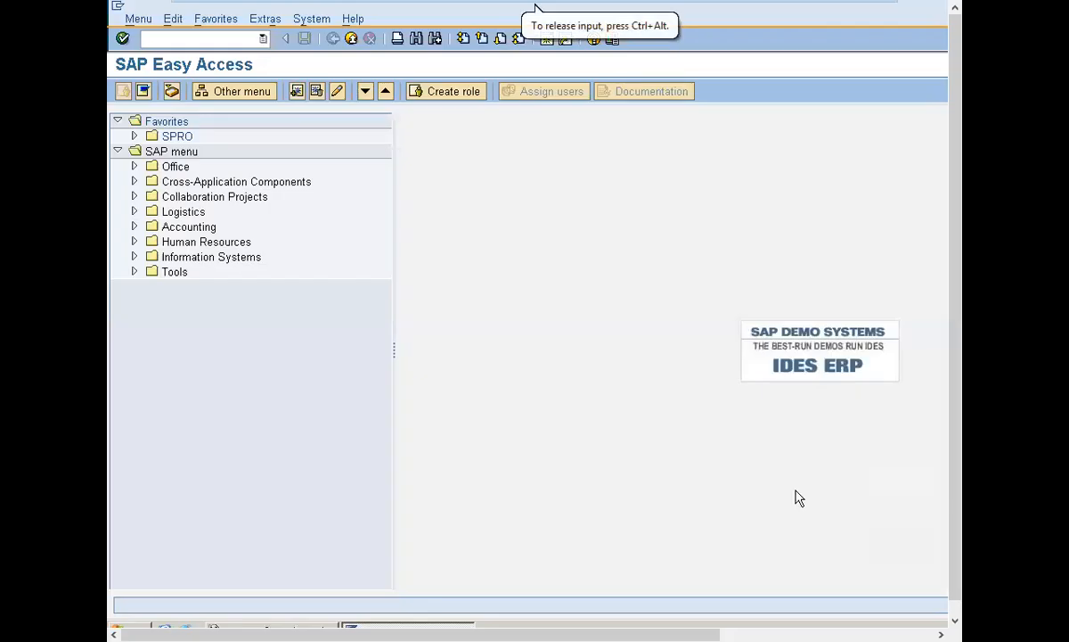
pyautogui.write('SPRO')
pyautogui.press('Return')
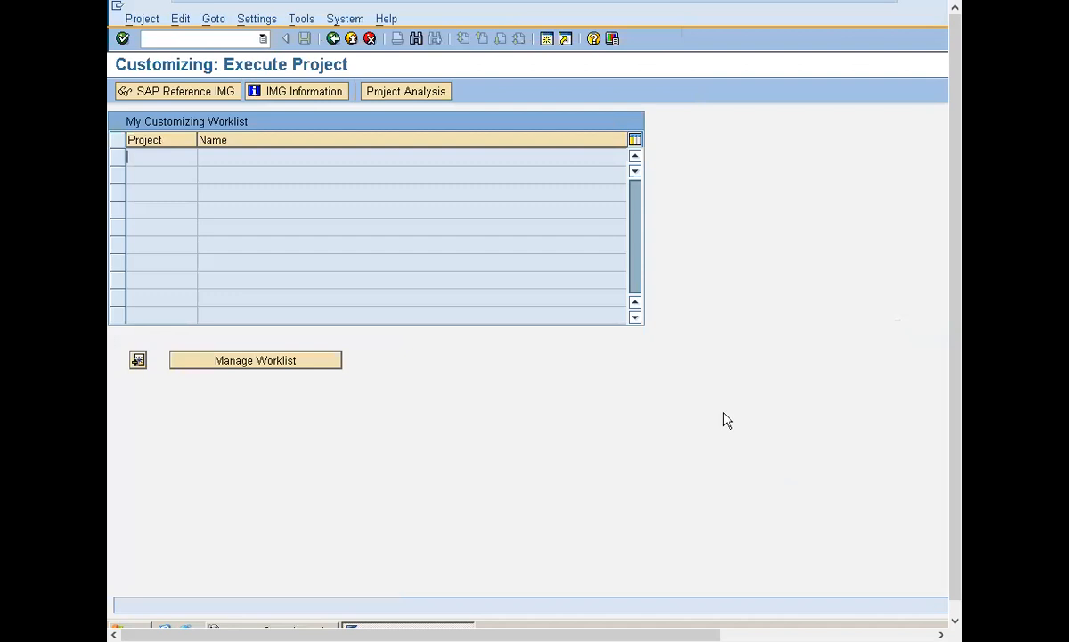
pyautogui.click(216, 96)
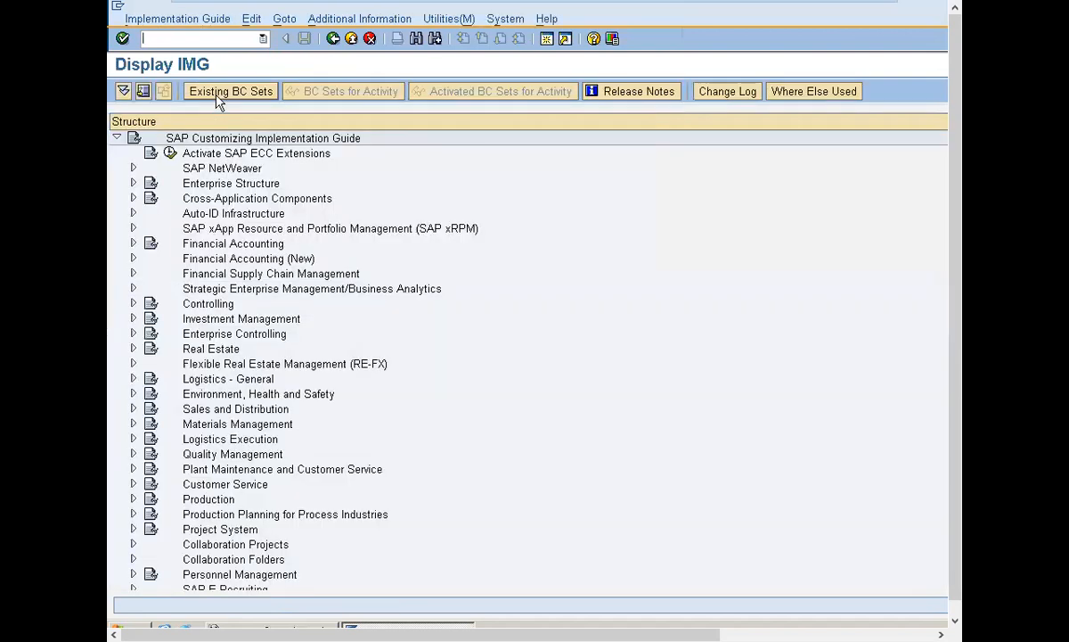
# - Expand Materials Management, Valuation and Account Assignment, Split Valuation, and check the Activate Split Valuation setting
pyautogui.click(134, 424)
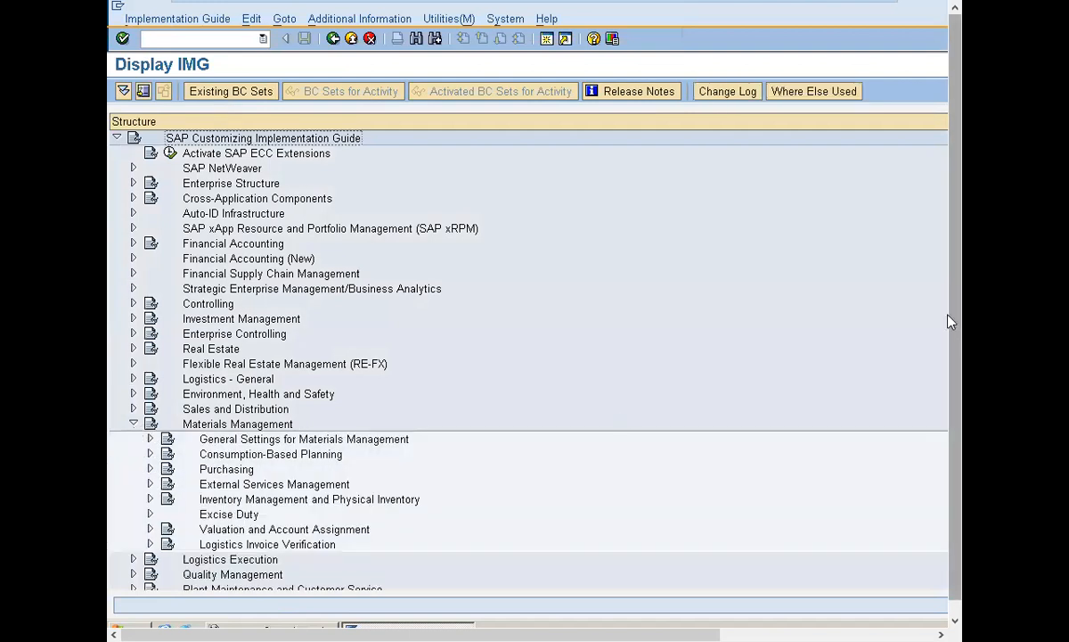
pyautogui.click(151, 529)
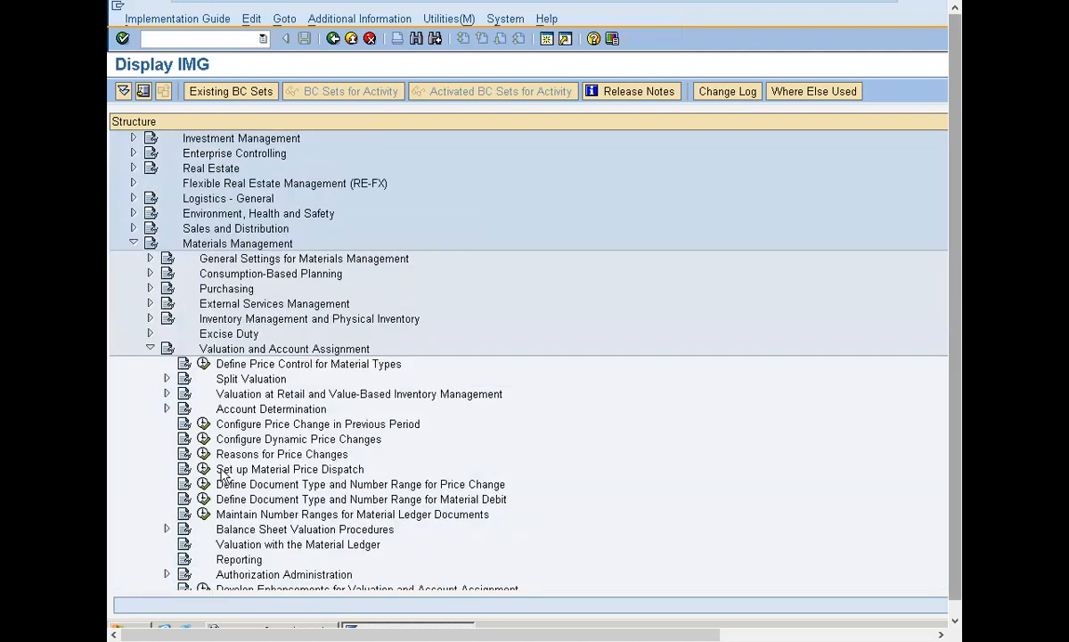
pyautogui.click(167, 378)
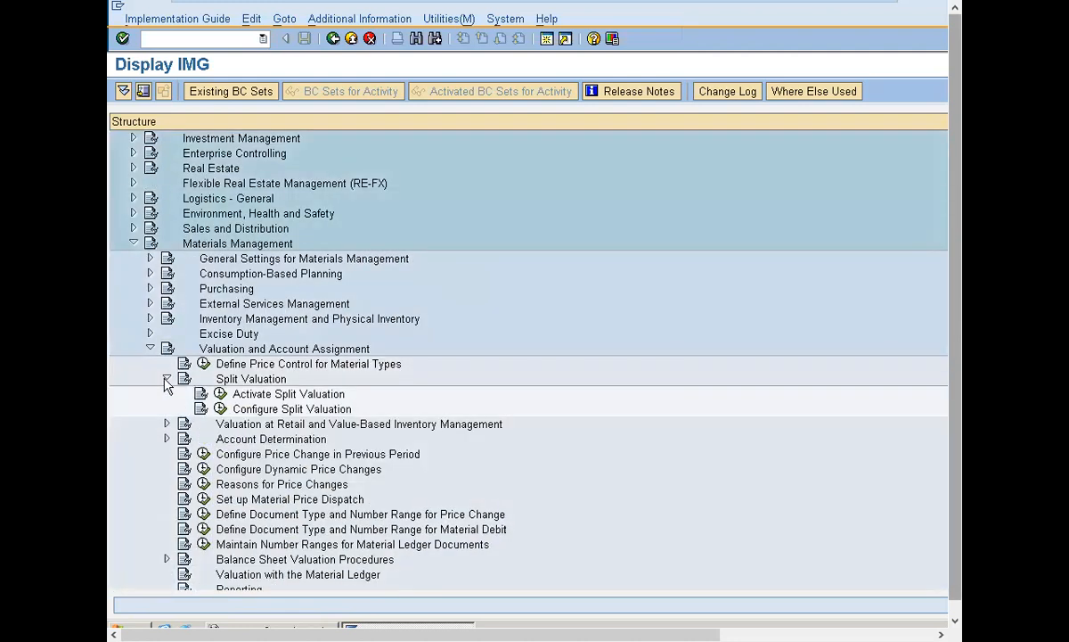
pyautogui.click(221, 393)
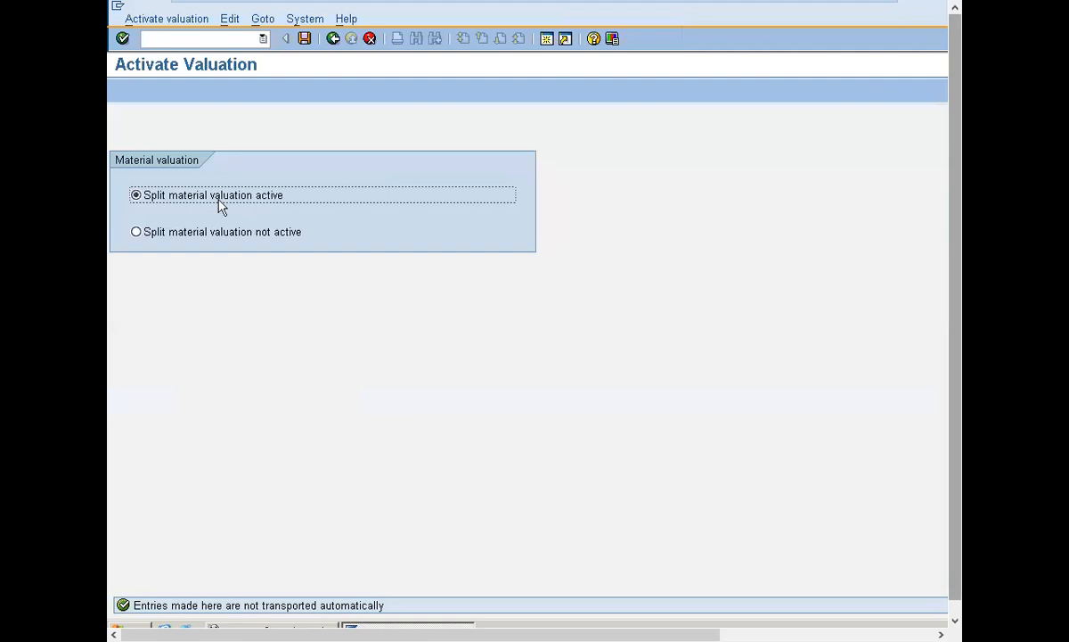
pyautogui.click(335, 42)
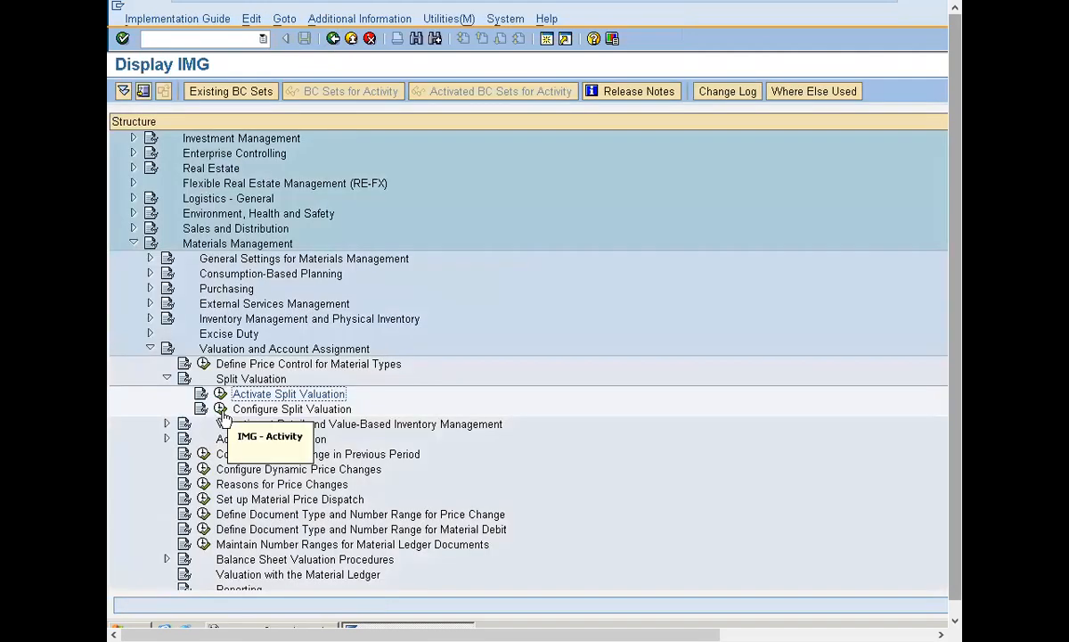
# - Open Configure Split Valuation and start a new global valuation type named ZSS
pyautogui.click(223, 411)
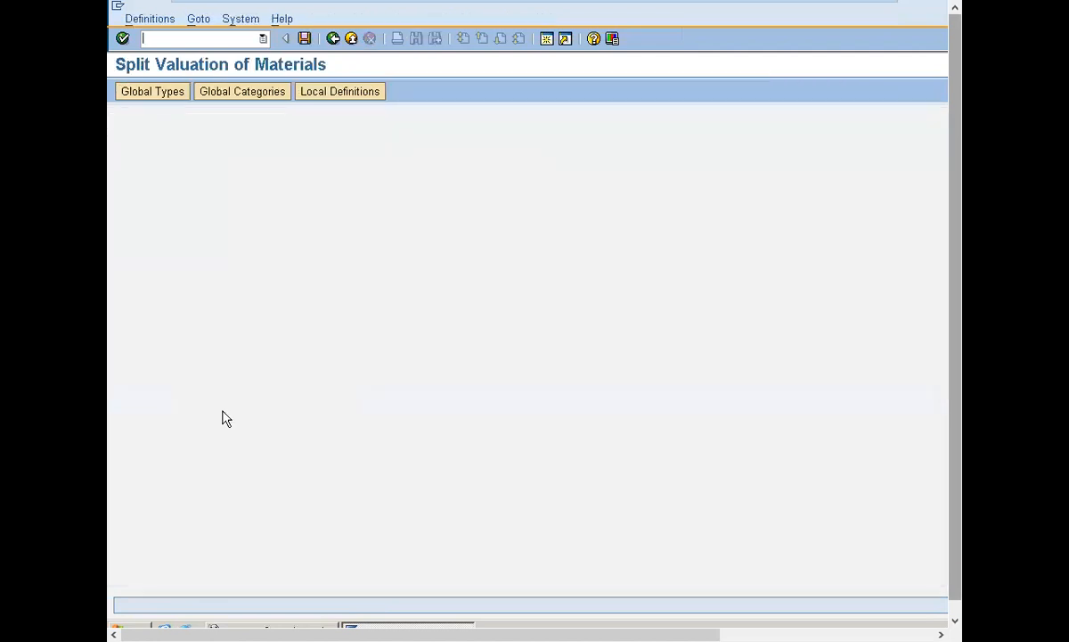
pyautogui.click(177, 97)
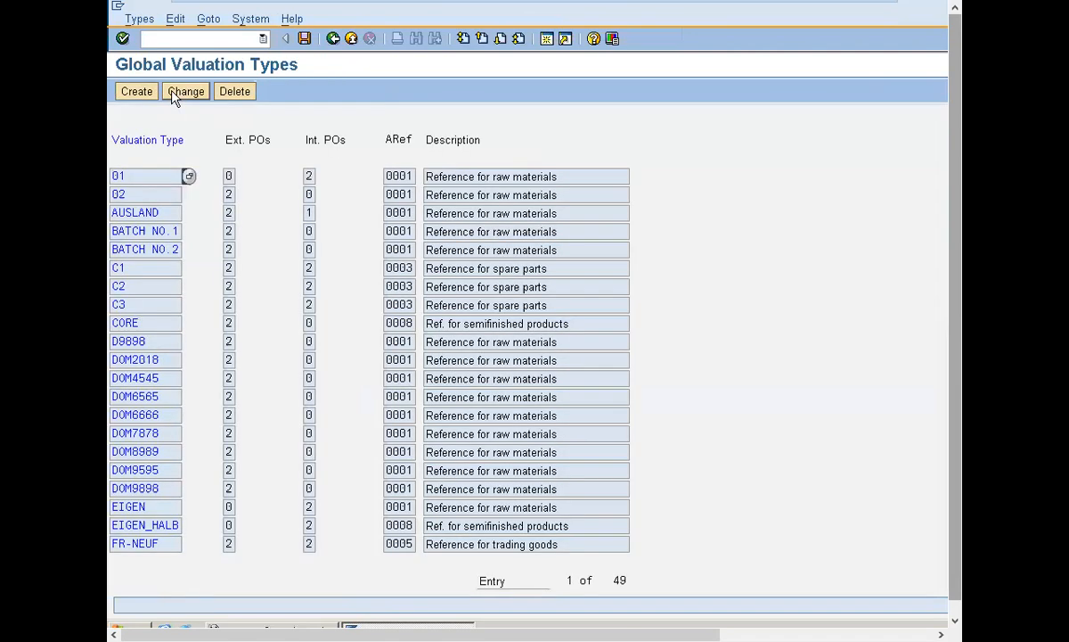
pyautogui.click(133, 95)
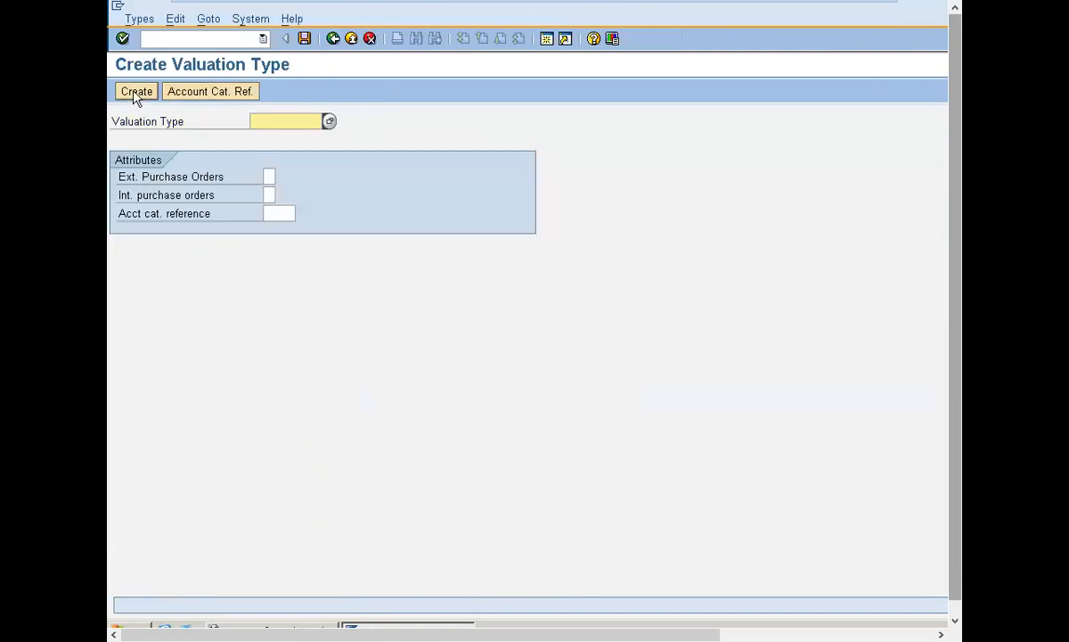
pyautogui.write('ZSS')
pyautogui.press('Return')
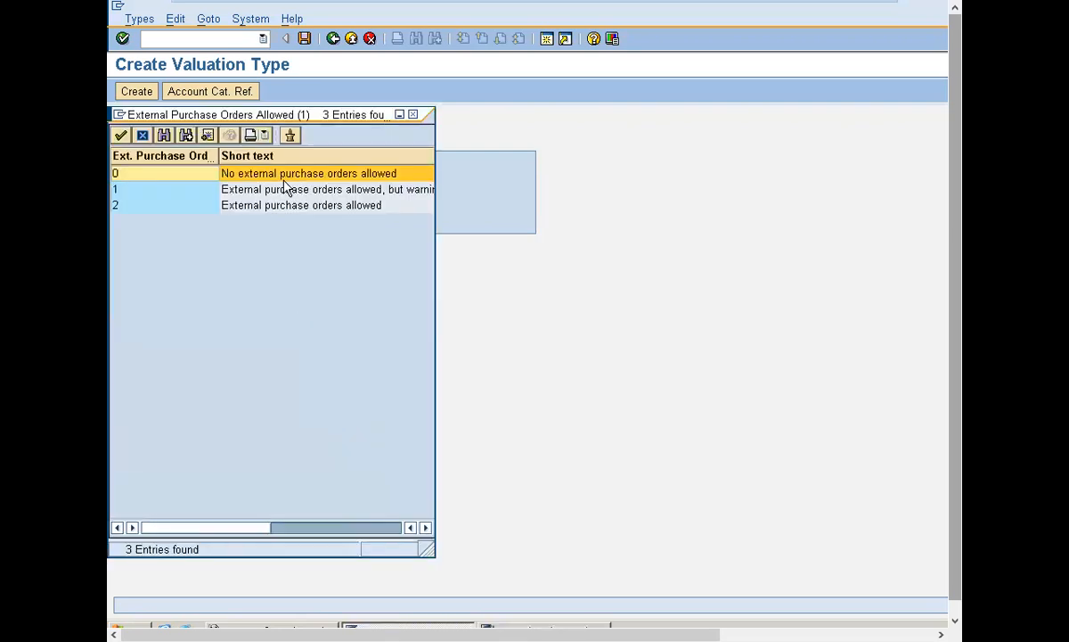
# - Set both external and internal purchase orders to 2 (allowed) for valuation type ZSS
pyautogui.click(285, 189)
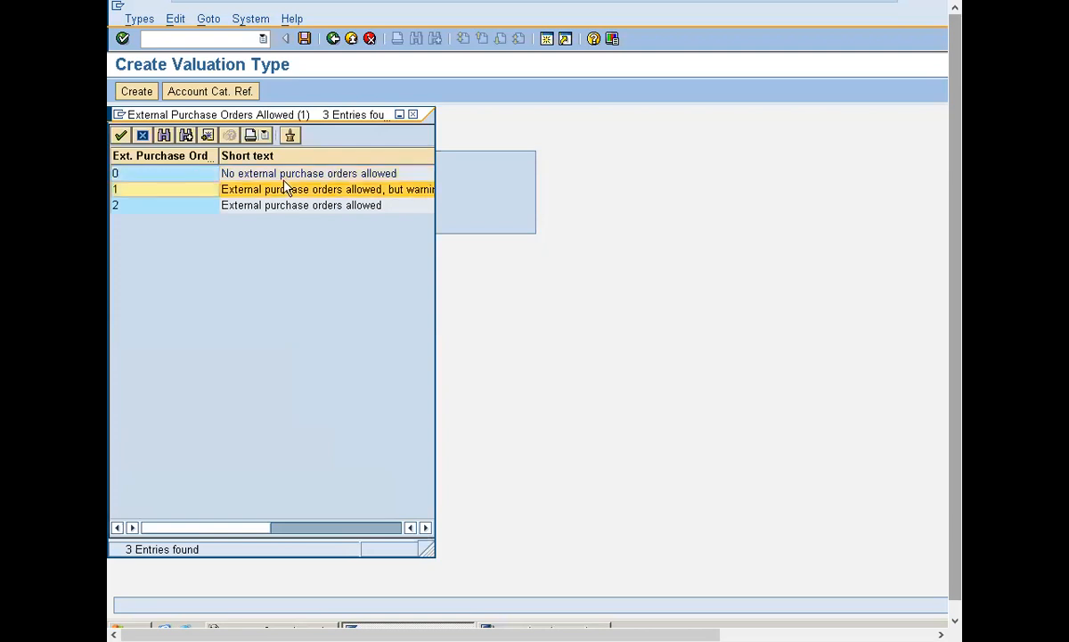
pyautogui.press('Down')
pyautogui.press('Return')
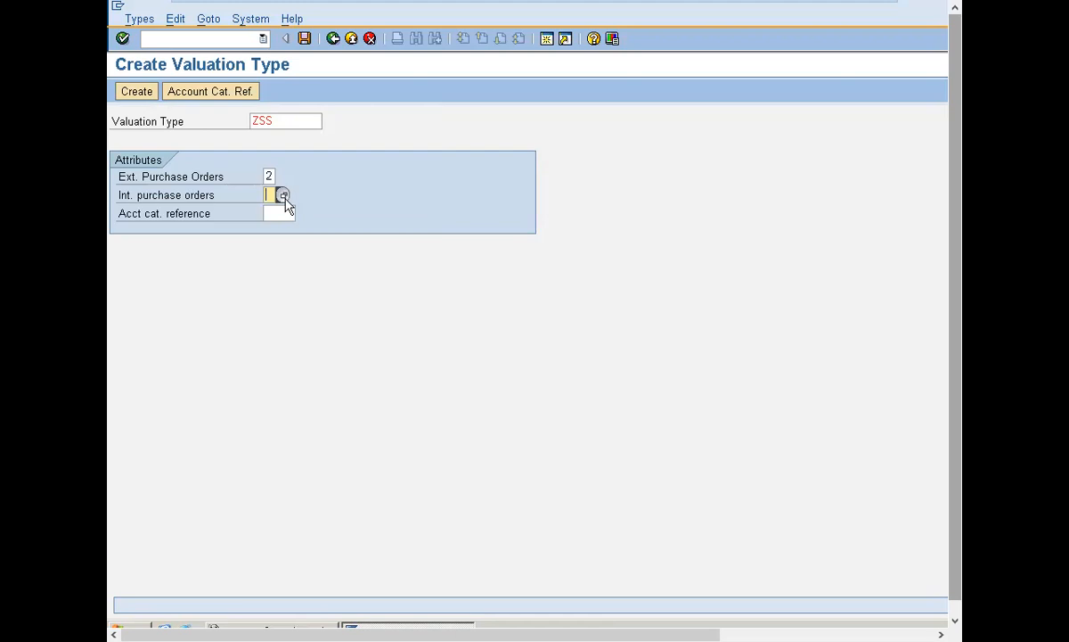
pyautogui.click(282, 195)
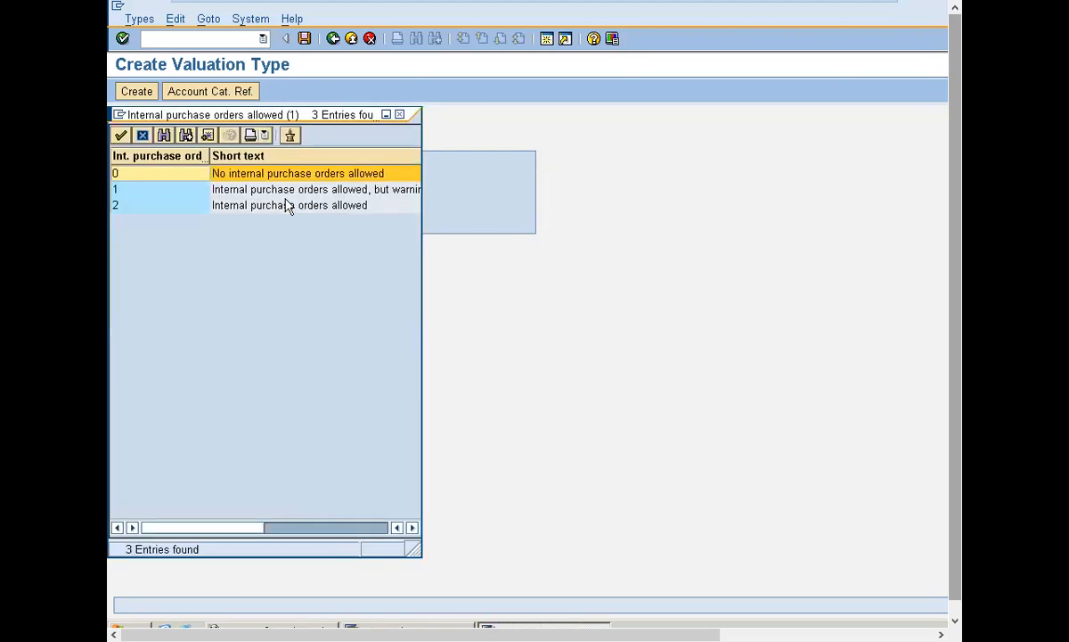
pyautogui.click(300, 207)
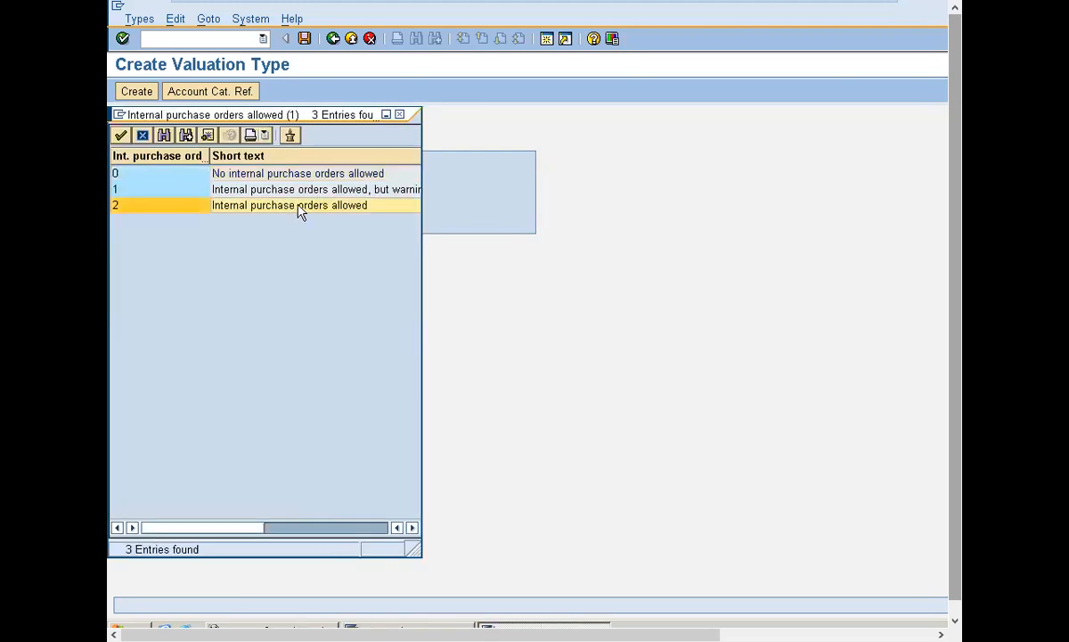
pyautogui.doubleClick(300, 206)
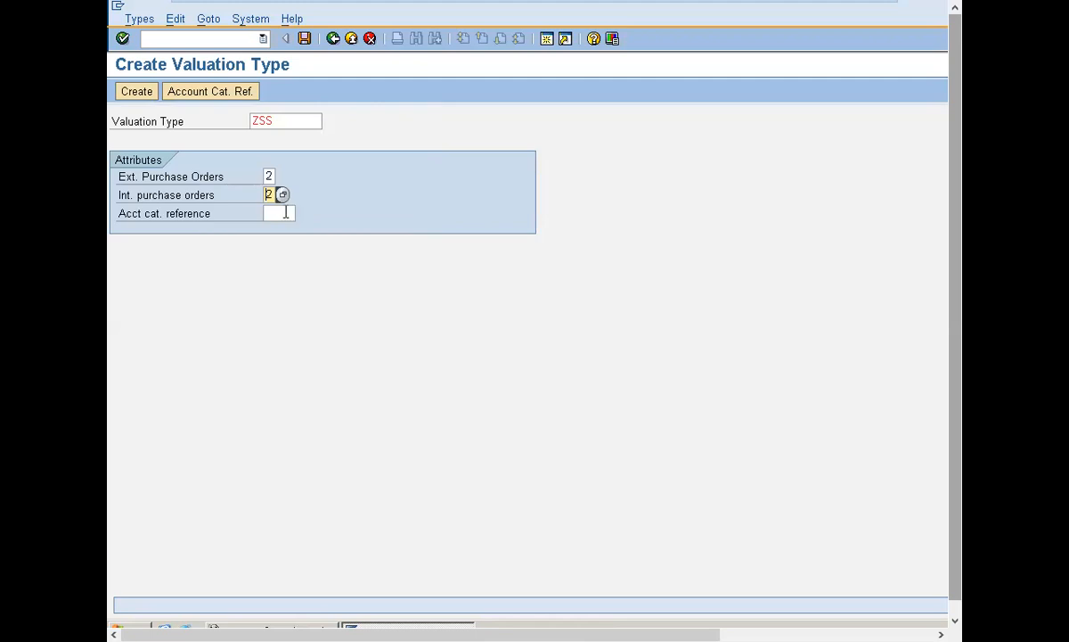
# - Assign account category reference 0001 (Reference for raw materials) and create valuation type ZSS
pyautogui.click(285, 213)
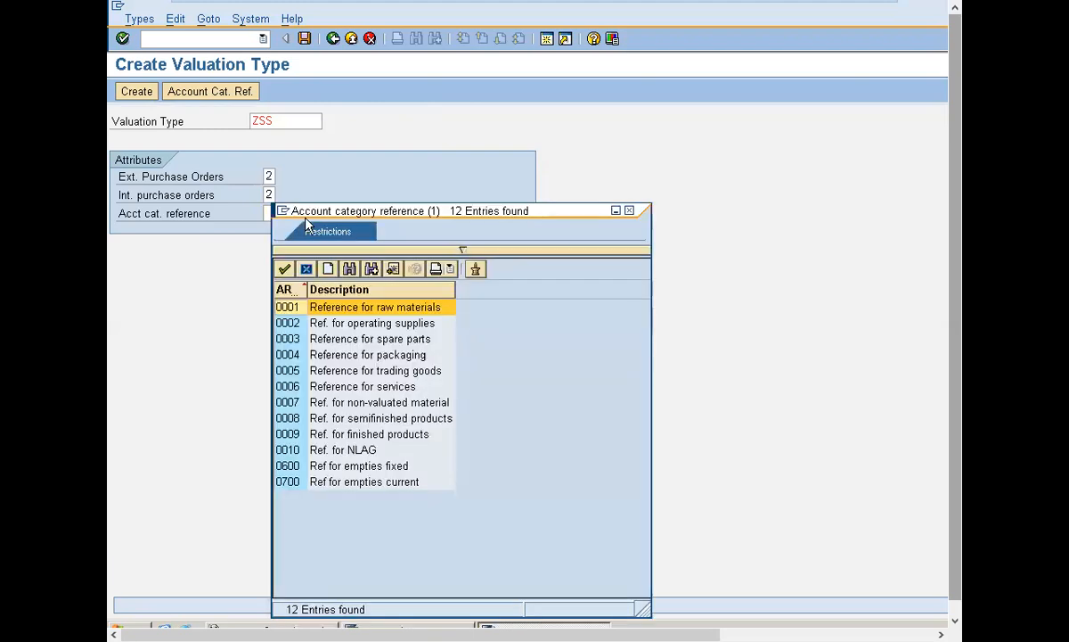
pyautogui.press('Down')
pyautogui.press('Down')
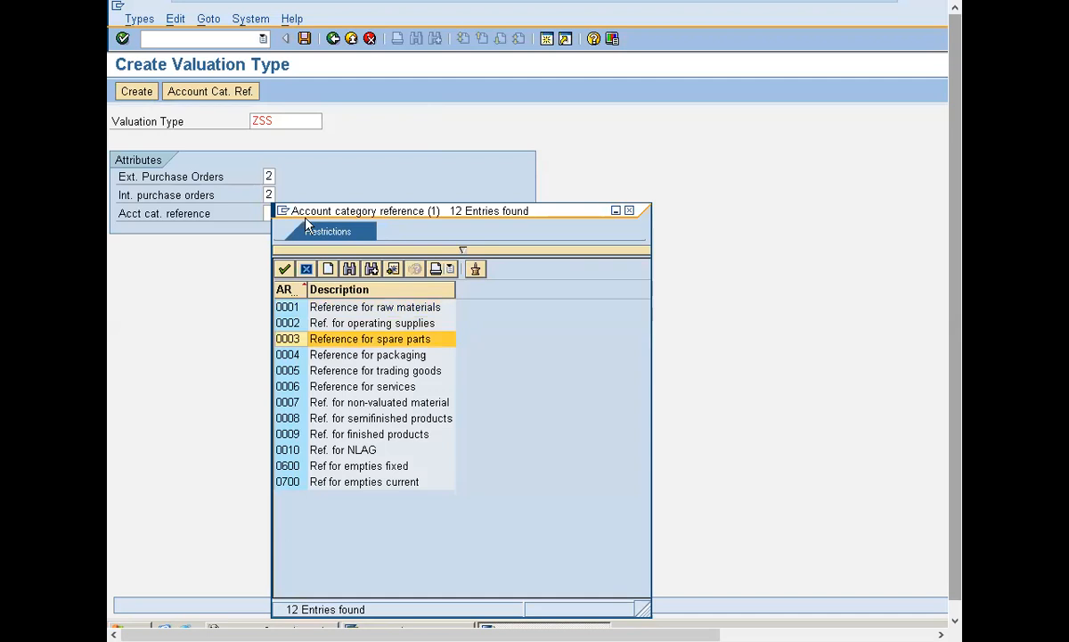
pyautogui.press('Down')
pyautogui.press('Down')
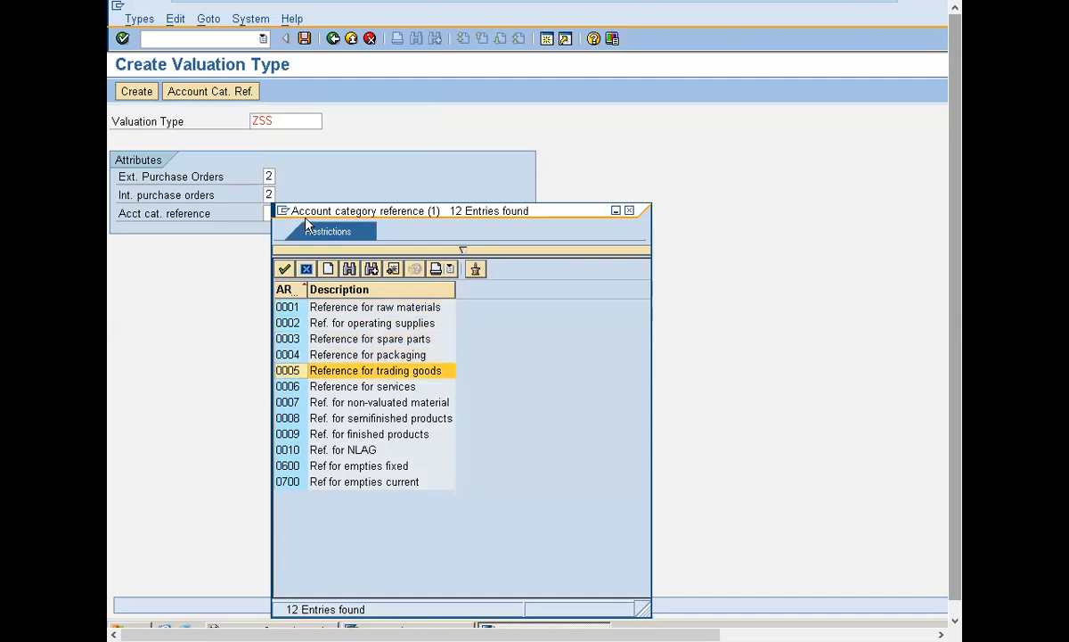
pyautogui.press('Up')
pyautogui.press('Up')
pyautogui.press('Up')
pyautogui.press('Up')
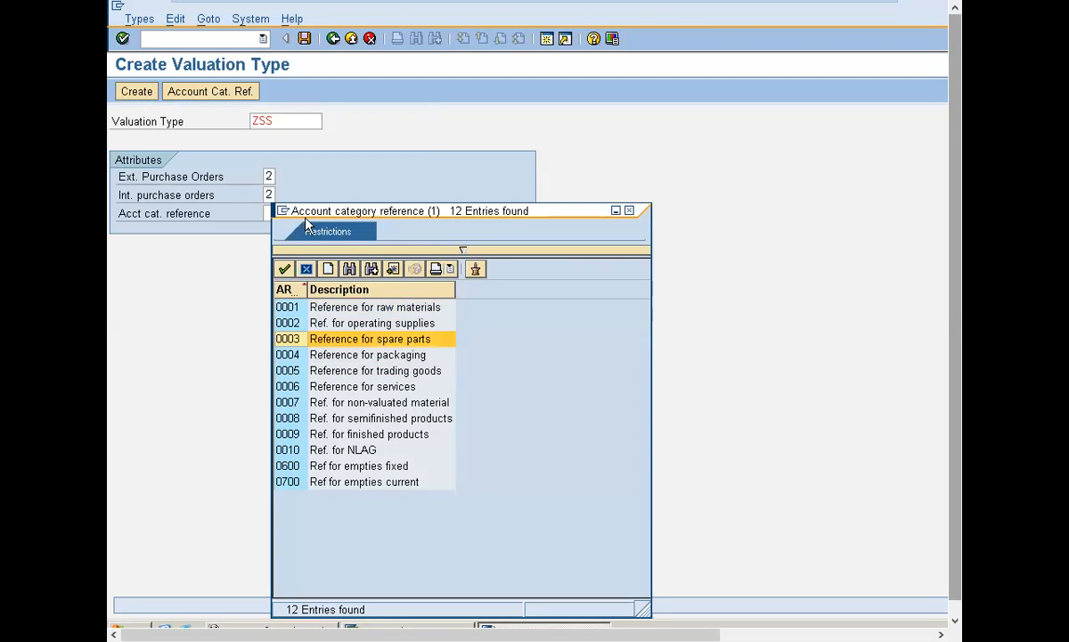
pyautogui.press('Escape')
pyautogui.press('Return')
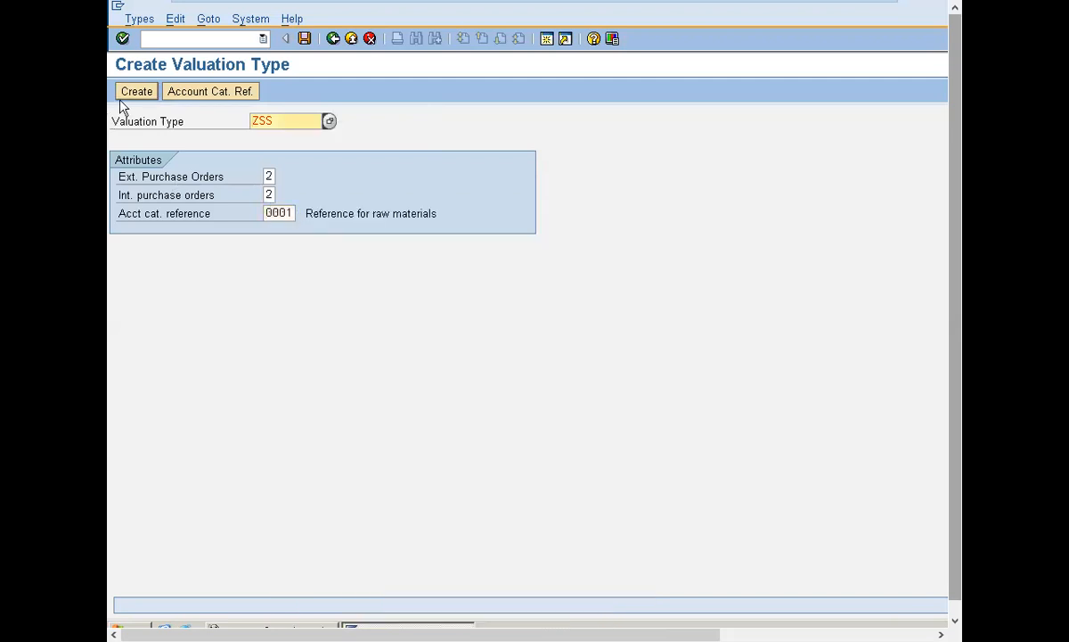
pyautogui.click(136, 95)
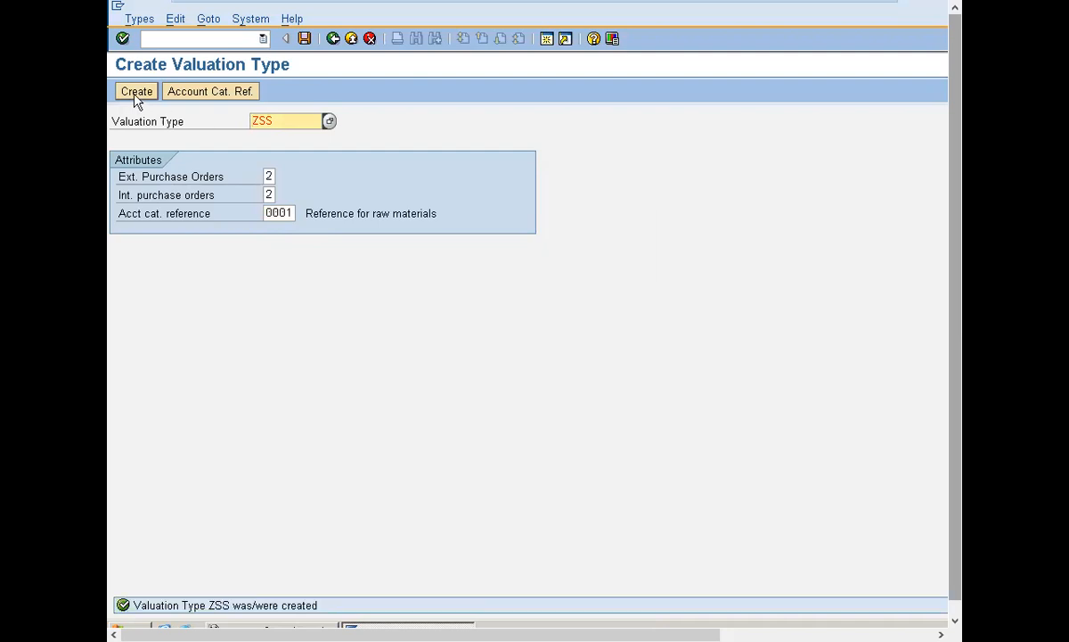
# - Note "VAL TYPE ZSS" in a new Notepad document, then return to the SAP window
pyautogui.press('super+r')
pyautogui.press('Return')
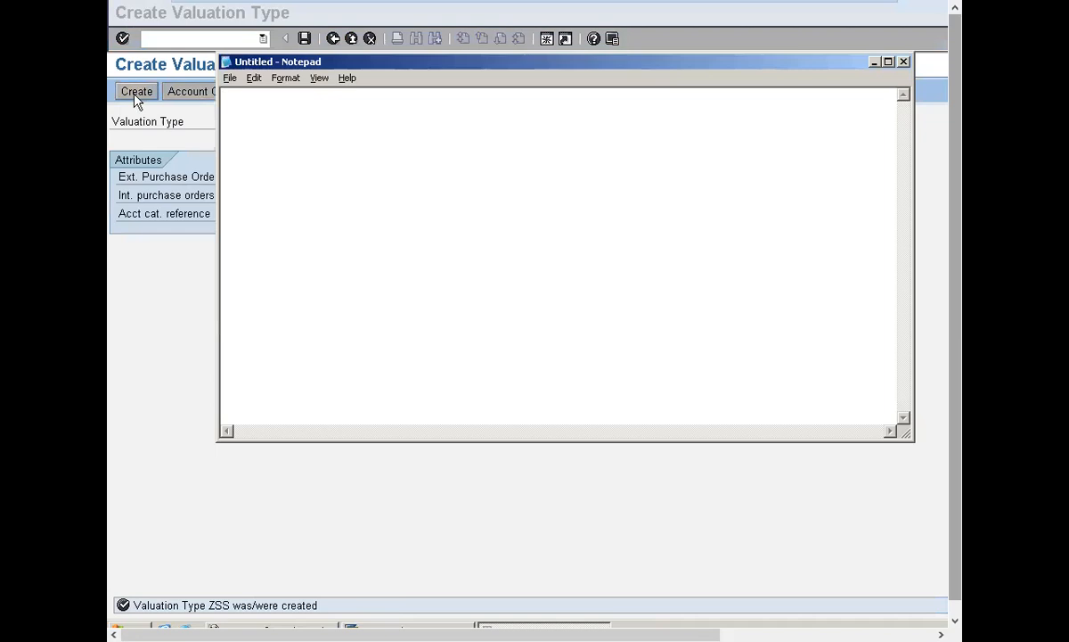
pyautogui.write('VAL')
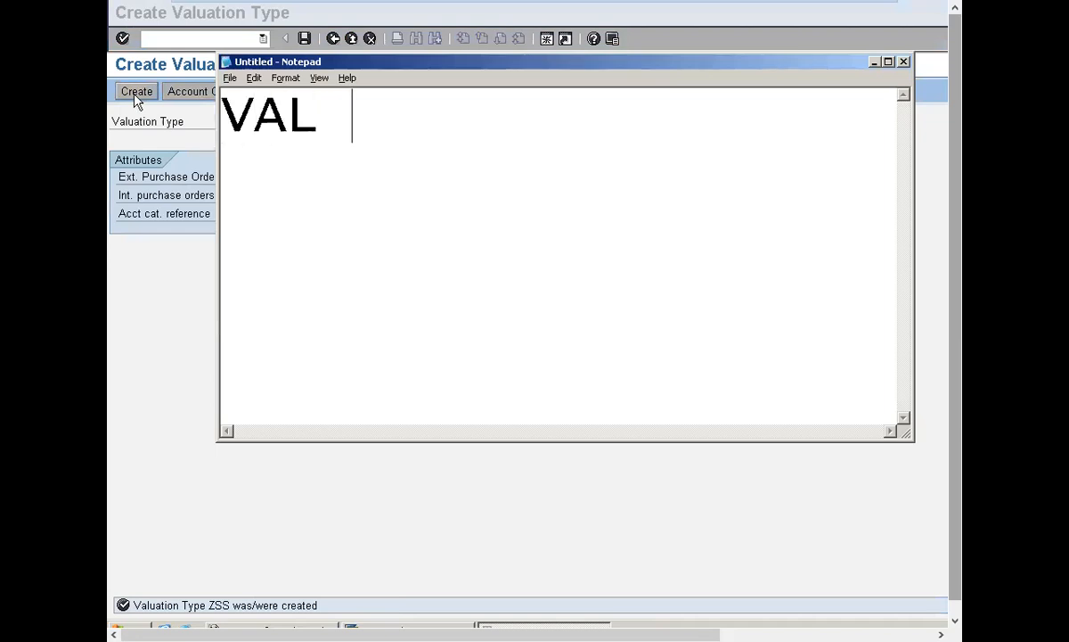
pyautogui.write('  TYPE  ZSS')
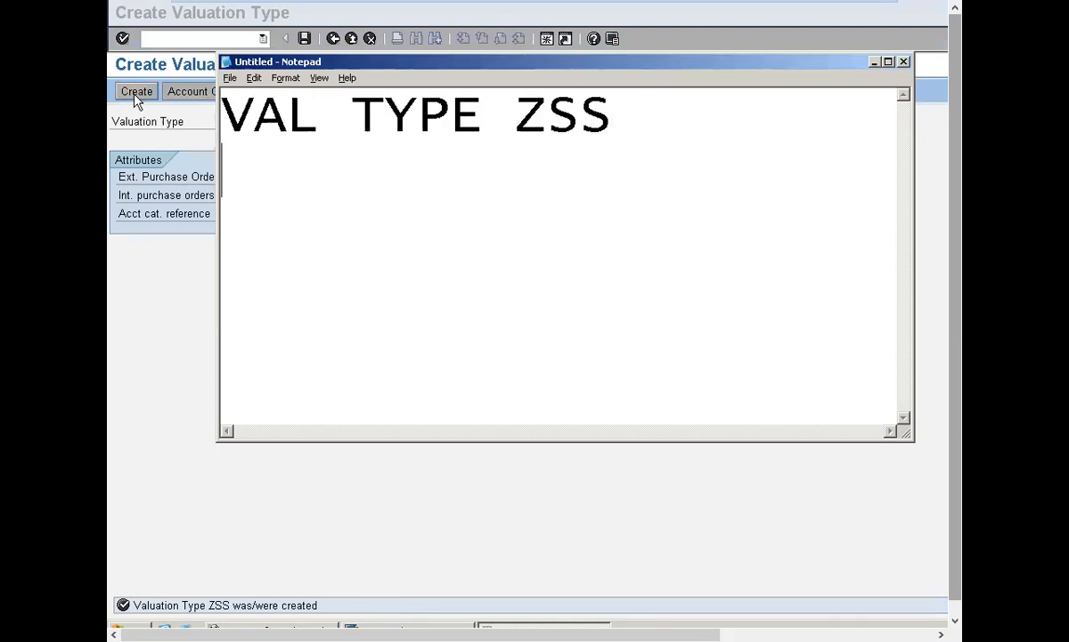
pyautogui.click(146, 227)
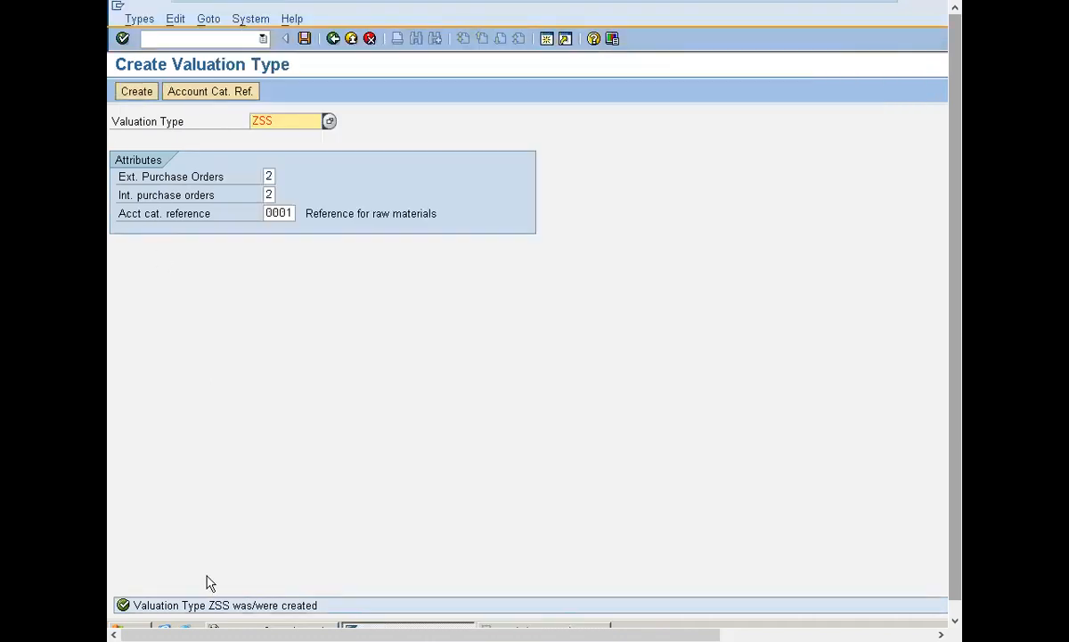
# - Save valuation type ZSS and go back to the Split Valuation of Materials screen
pyautogui.click(145, 90)
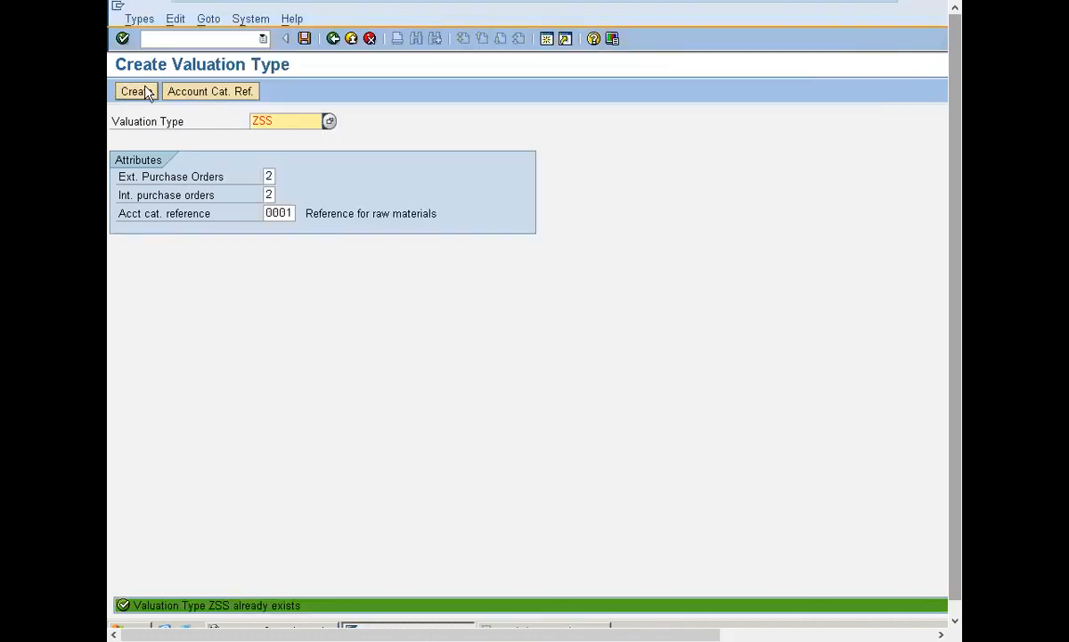
pyautogui.click(304, 39)
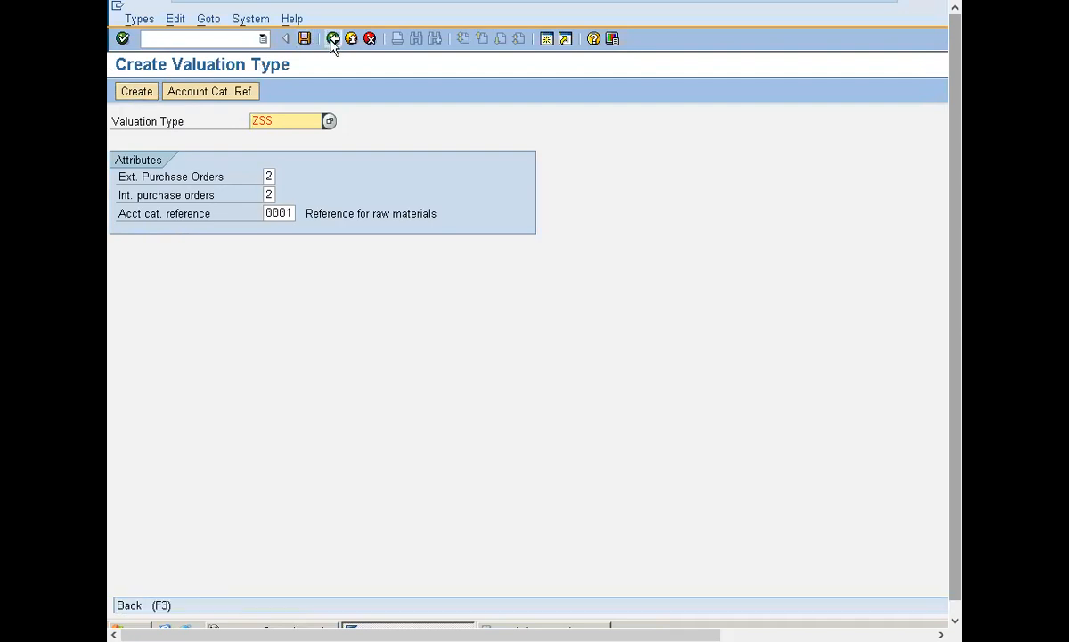
pyautogui.click(333, 39)
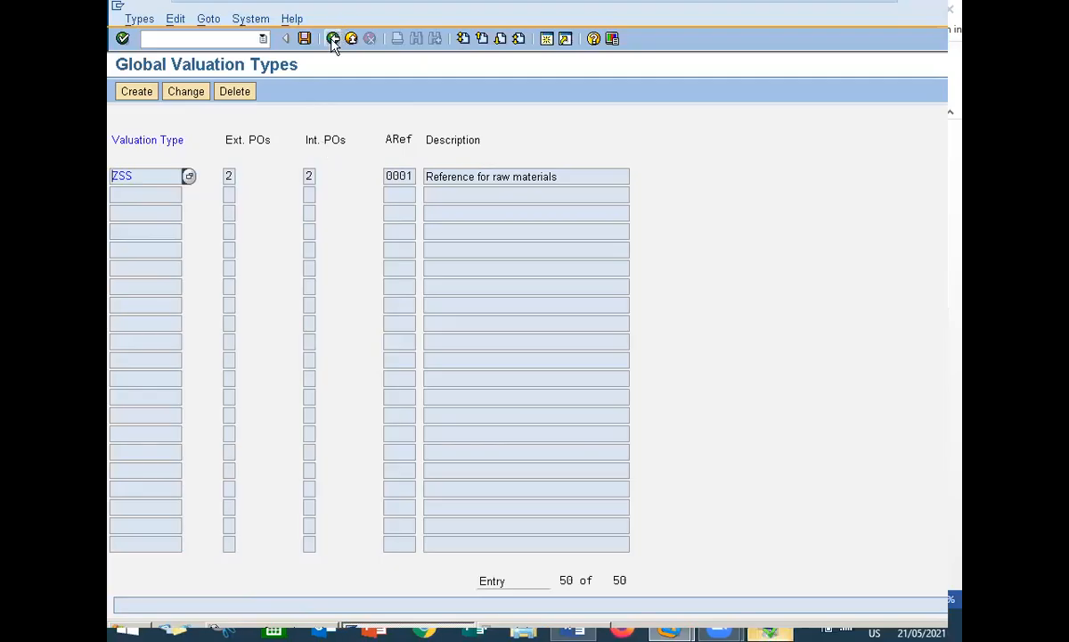
pyautogui.click(332, 39)
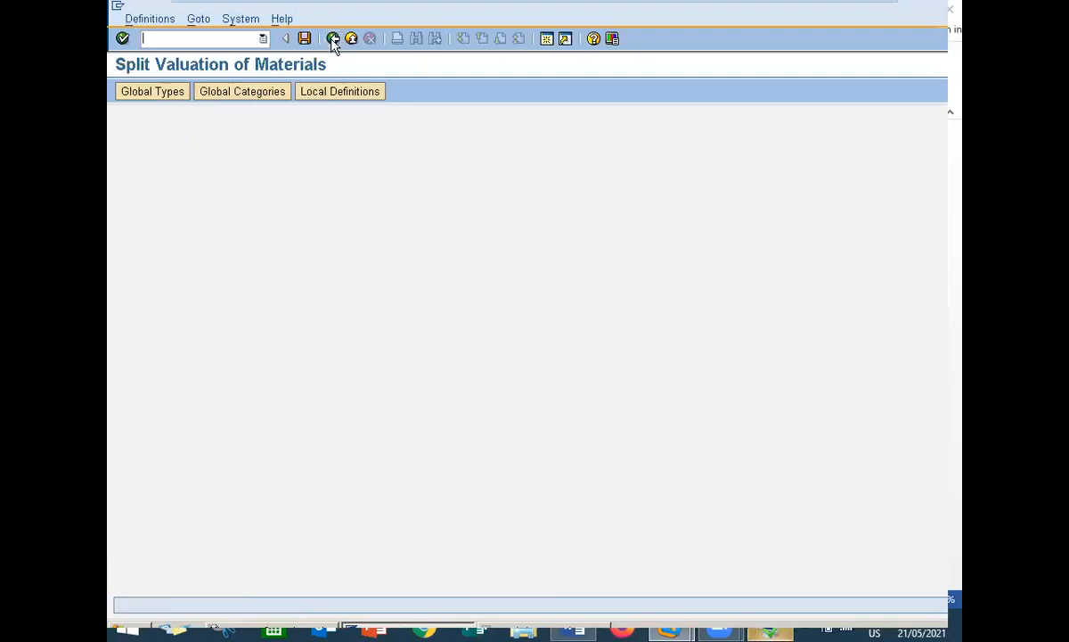
# - Open the list of global valuation categories from the split valuation screen
pyautogui.click(254, 100)
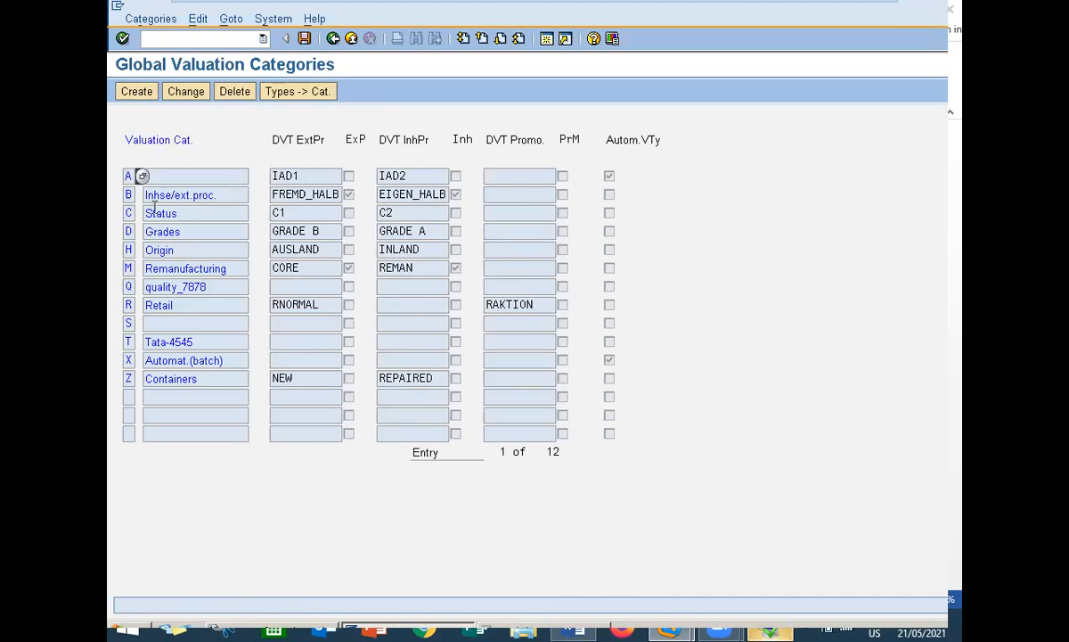
pyautogui.click(129, 194)
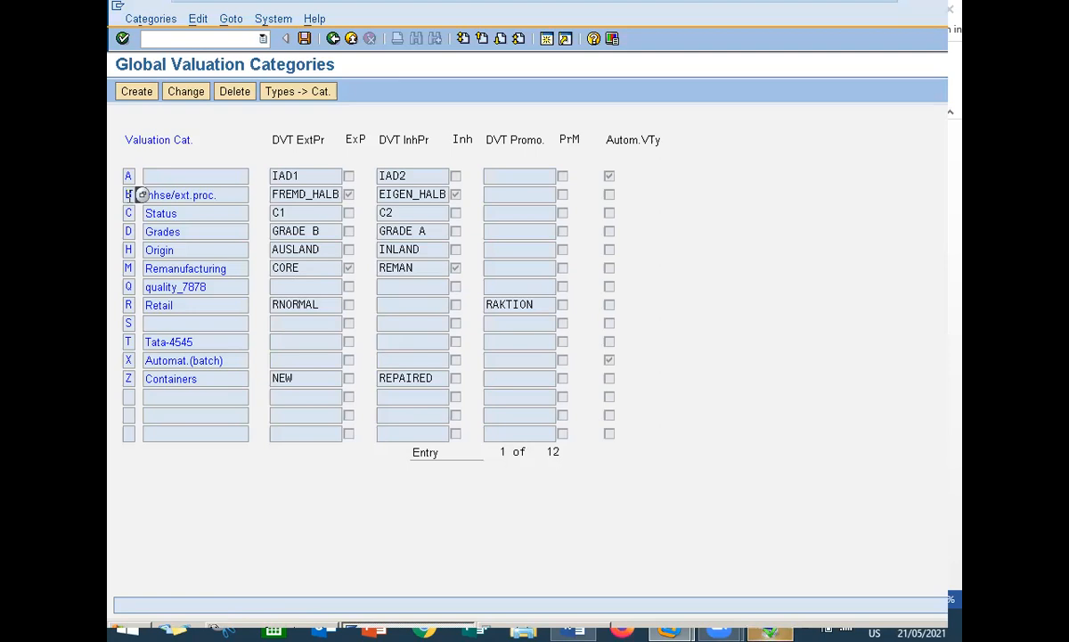
# - Try to create global valuation category S with the description ROH CAT
pyautogui.click(137, 92)
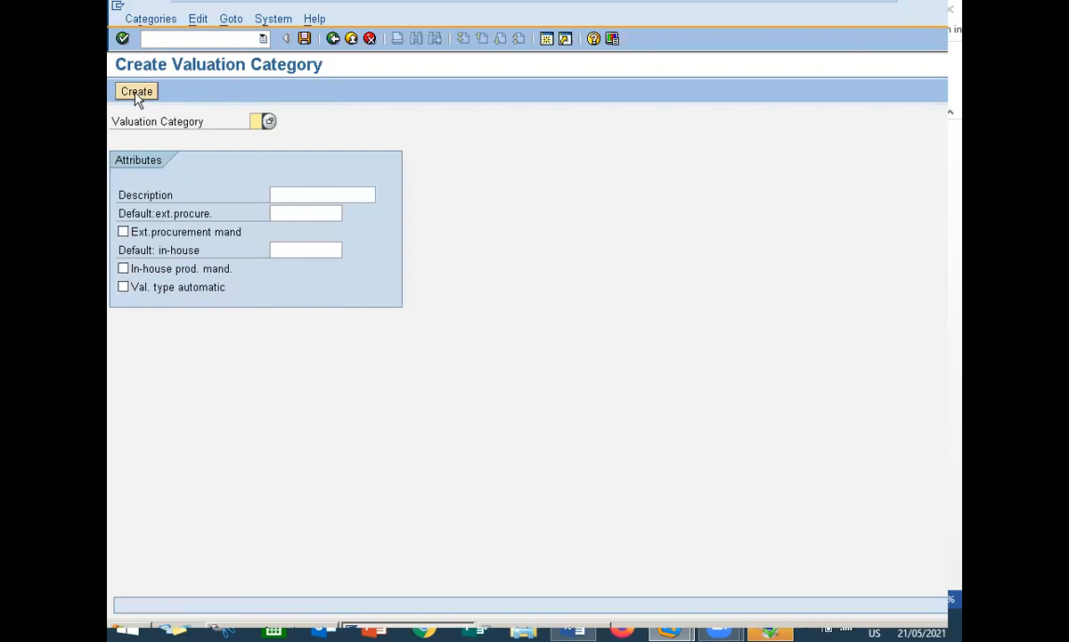
pyautogui.write('S')
pyautogui.press('Return')
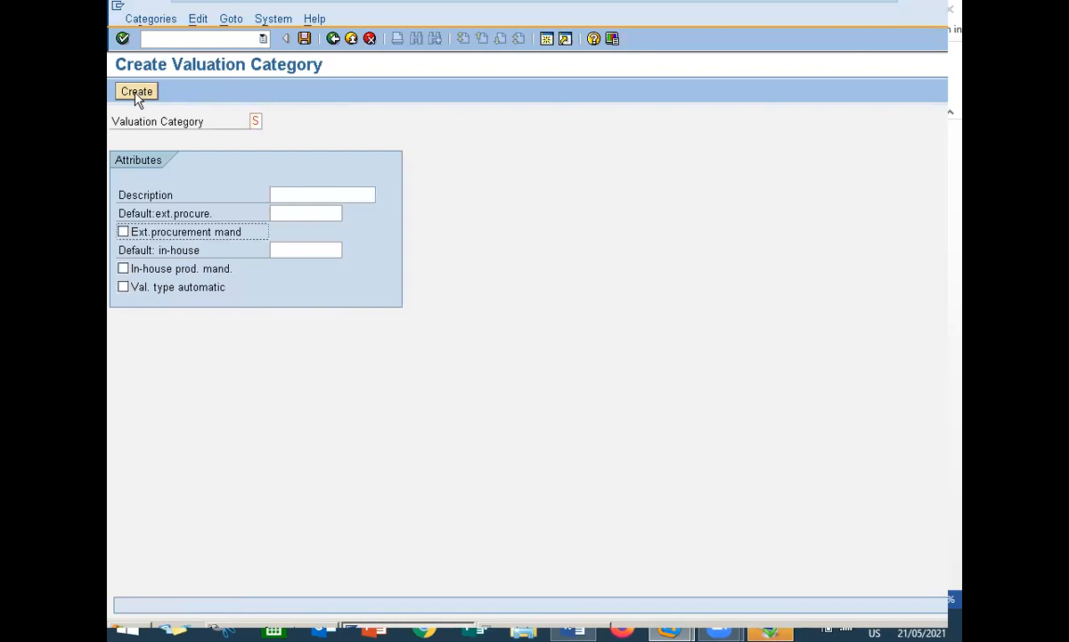
pyautogui.click(297, 195)
pyautogui.write('ROH')
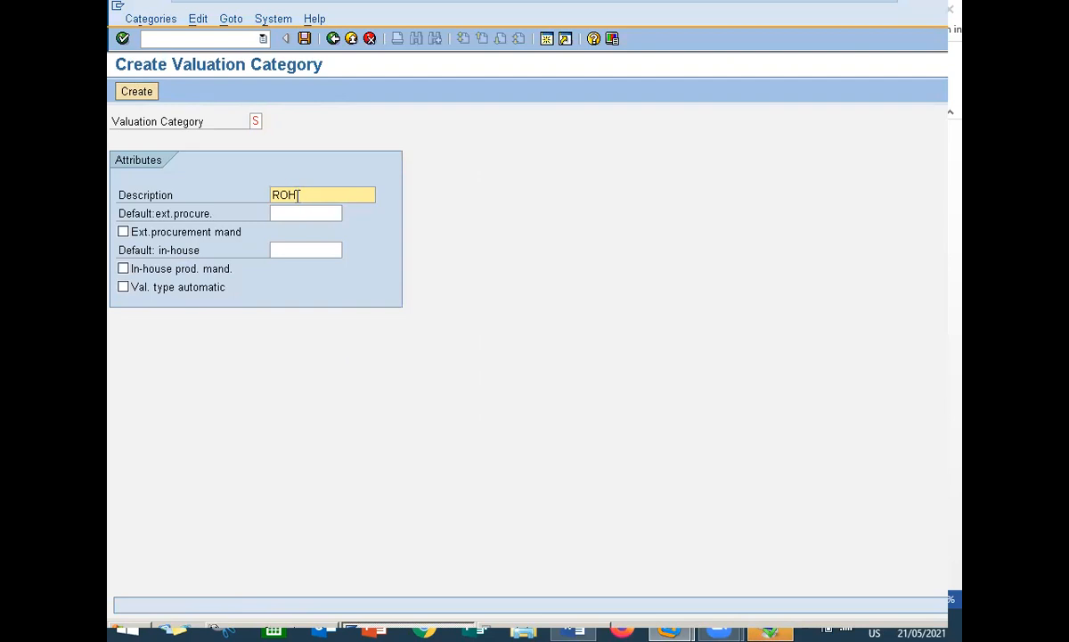
pyautogui.write('CAT')
pyautogui.press('Return')
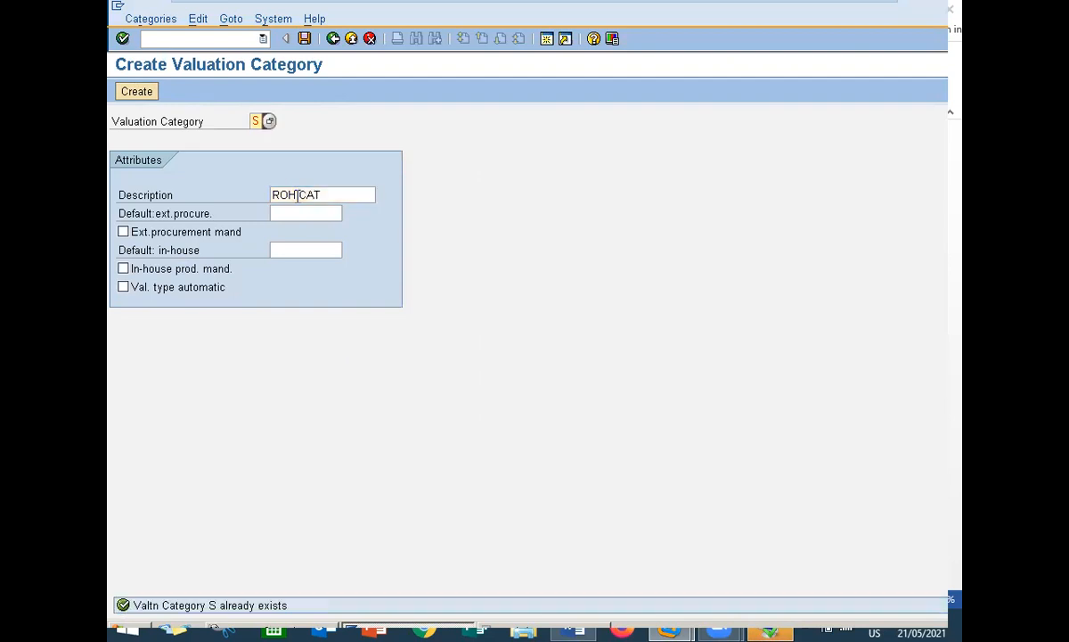
# - Make external procurement mandatory for the new category and choose ZSS as its default external procurement valuation type
pyautogui.click(179, 234)
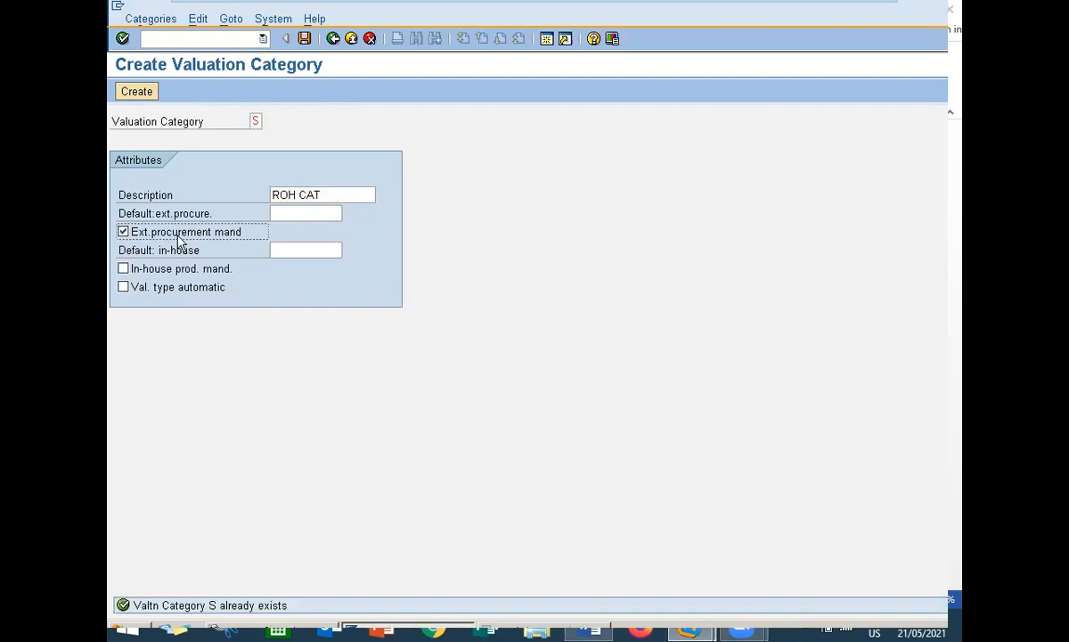
pyautogui.click(297, 216)
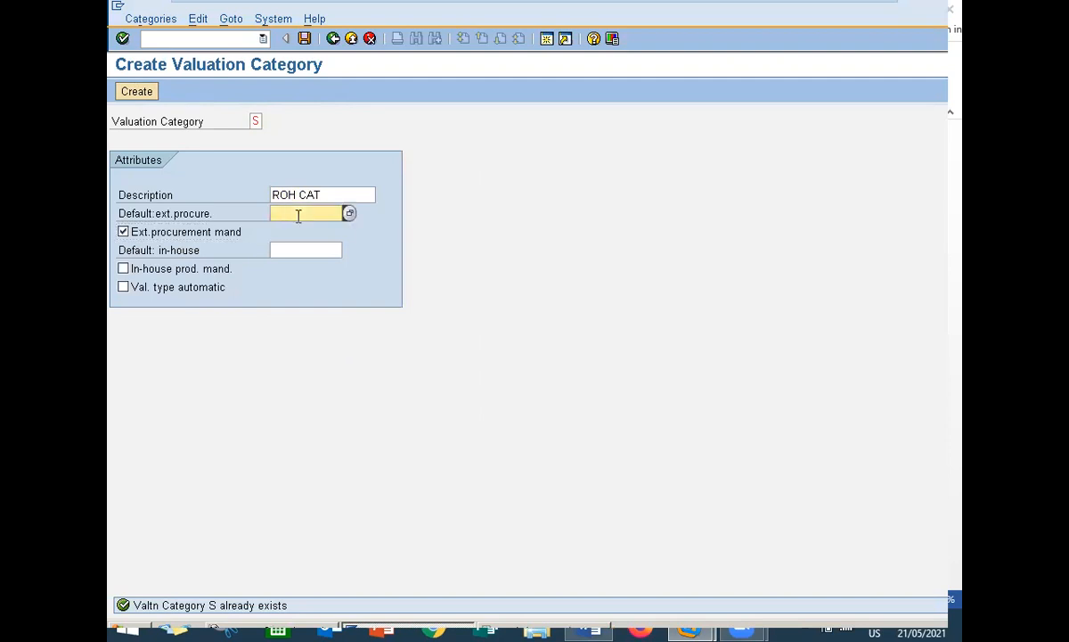
pyautogui.click(349, 215)
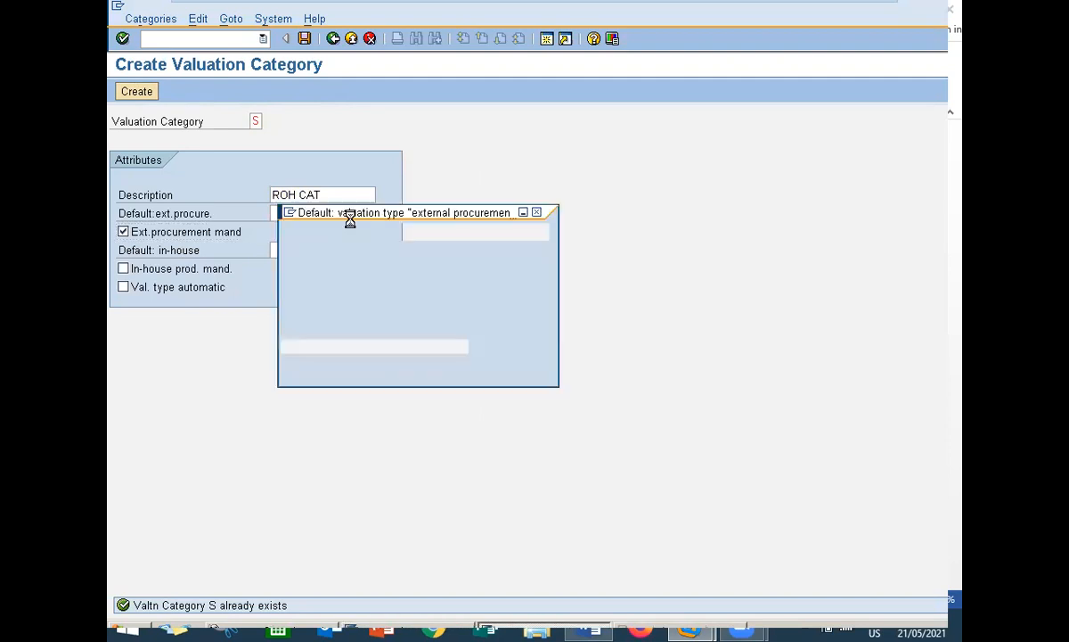
pyautogui.press('Down')
pyautogui.press('Down')
pyautogui.press('Down')
pyautogui.press('Down')
pyautogui.press('Down')
pyautogui.press('Down')
pyautogui.press('Down')
pyautogui.press('Down')
pyautogui.press('Down')
pyautogui.press('Down')
pyautogui.press('Down')
pyautogui.press('Down')
pyautogui.press('Down')
pyautogui.press('Down')
pyautogui.press('Down')
pyautogui.press('Down')
pyautogui.press('Down')
pyautogui.press('Down')
pyautogui.press('Down')
pyautogui.press('Down')
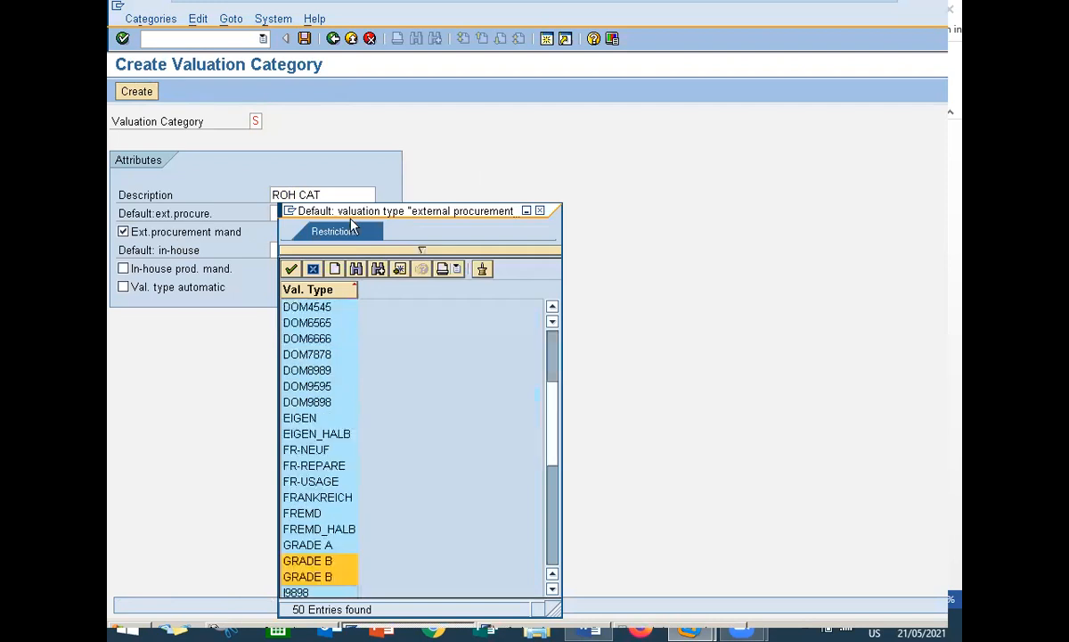
pyautogui.press('Down')
pyautogui.press('Down')
pyautogui.press('Down')
pyautogui.press('Down')
pyautogui.press('Down')
pyautogui.press('Down')
pyautogui.press('Down')
pyautogui.press('Down')
pyautogui.press('Return')
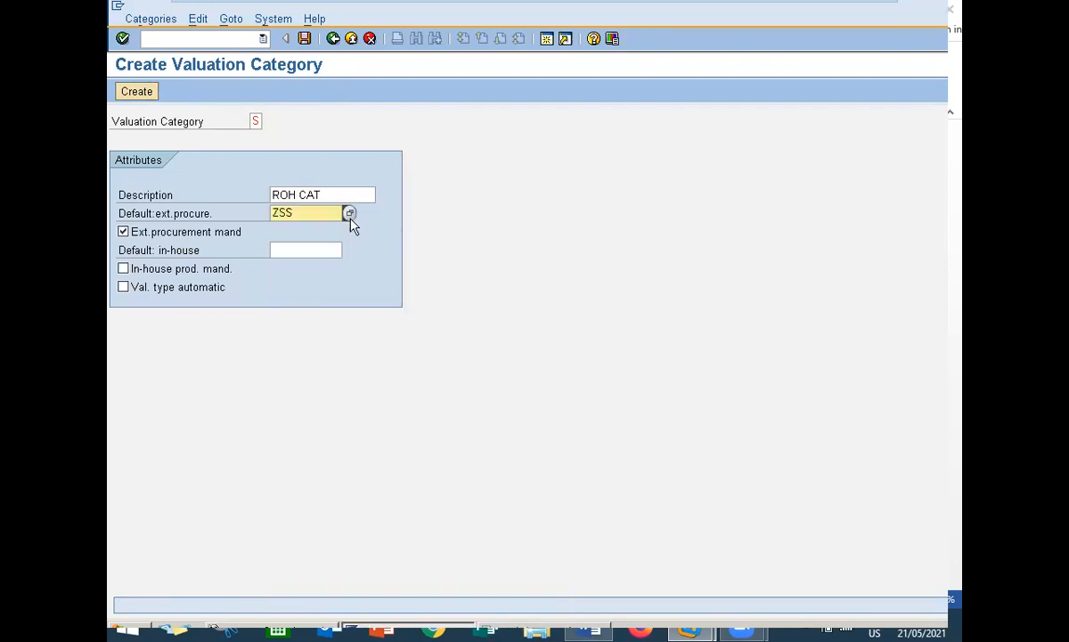
# - Set the in-house default to ZSS, make in-house production mandatory and enable the automatic valuation type
pyautogui.click(289, 250)
pyautogui.write('ZSS')
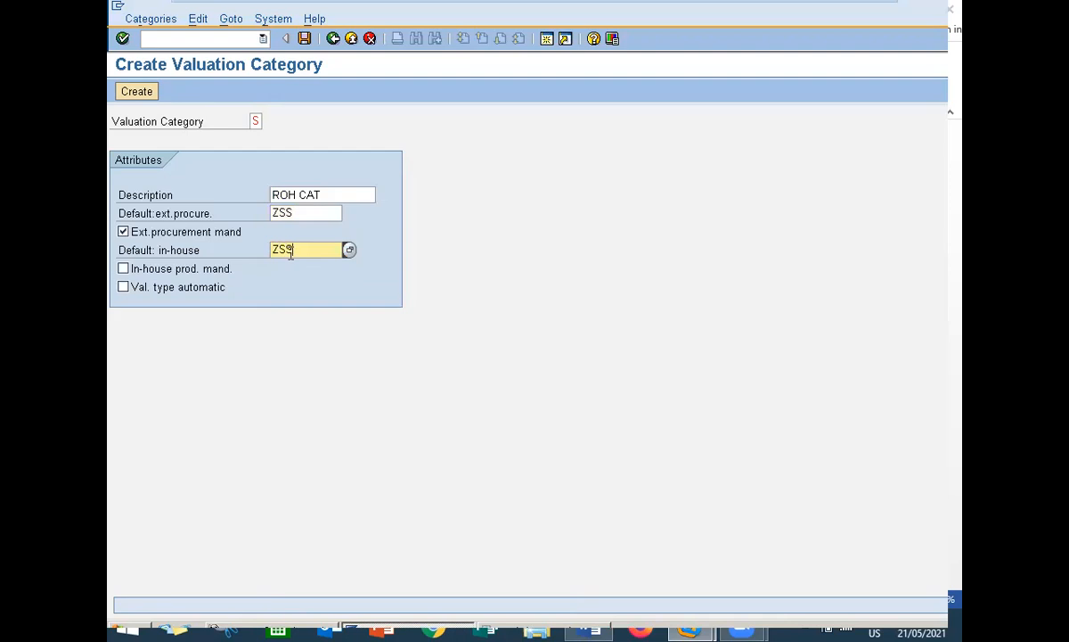
pyautogui.click(148, 272)
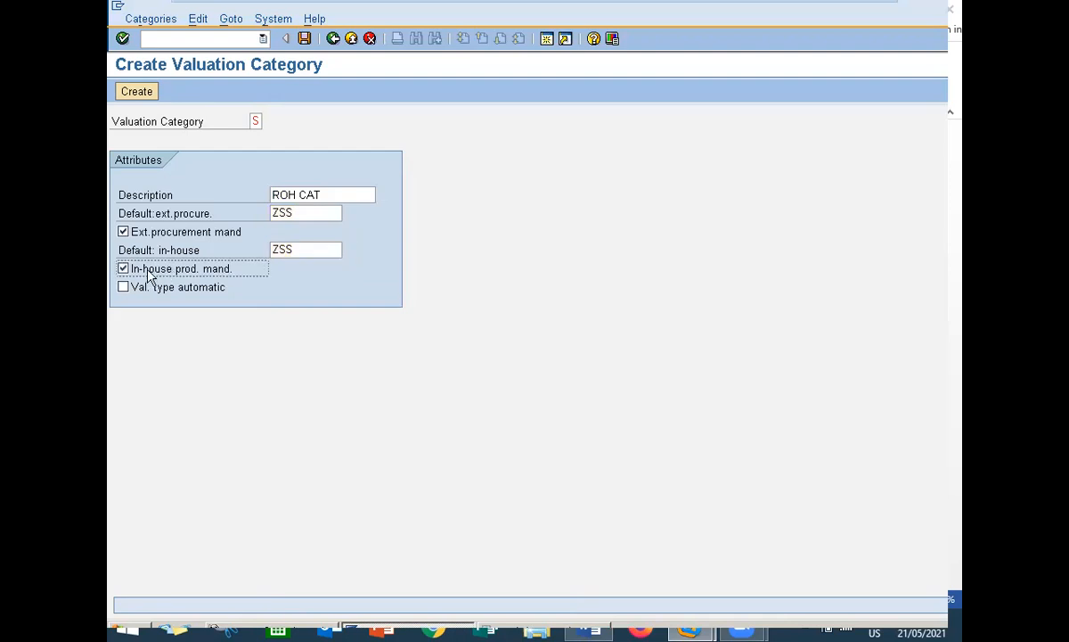
pyautogui.click(123, 289)
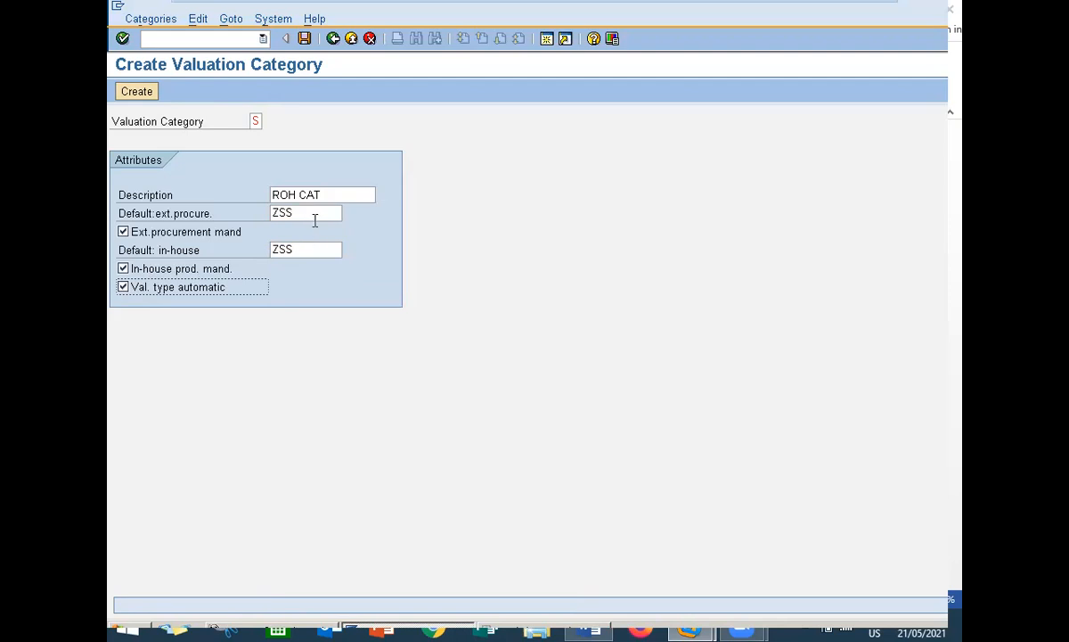
# - Try to create and save valuation category S with the entered attributes
pyautogui.click(304, 39)
pyautogui.click(139, 92)
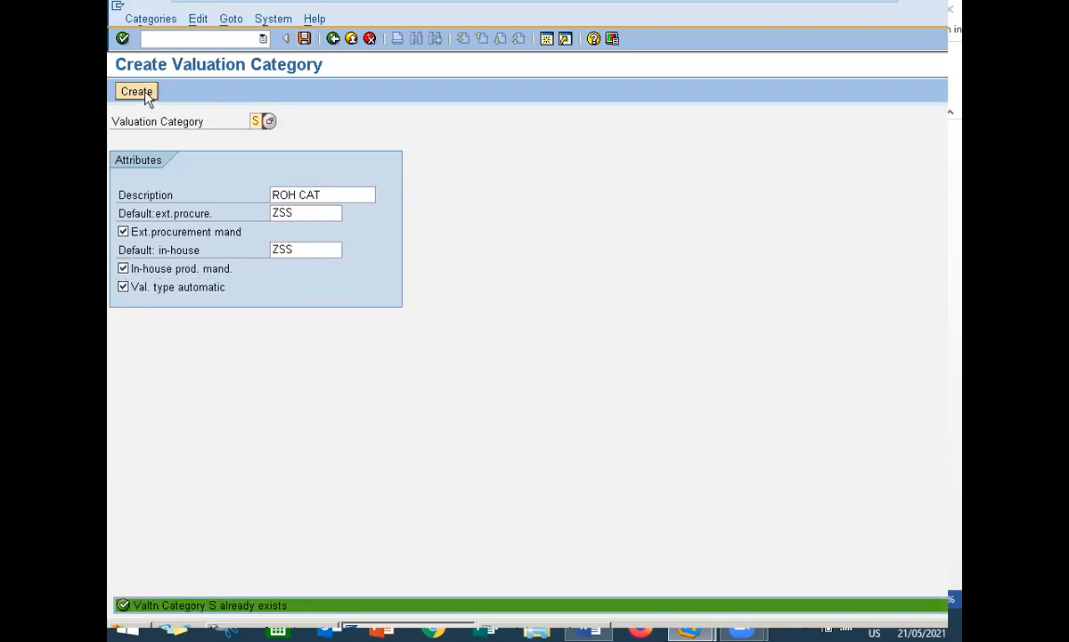
pyautogui.click(305, 39)
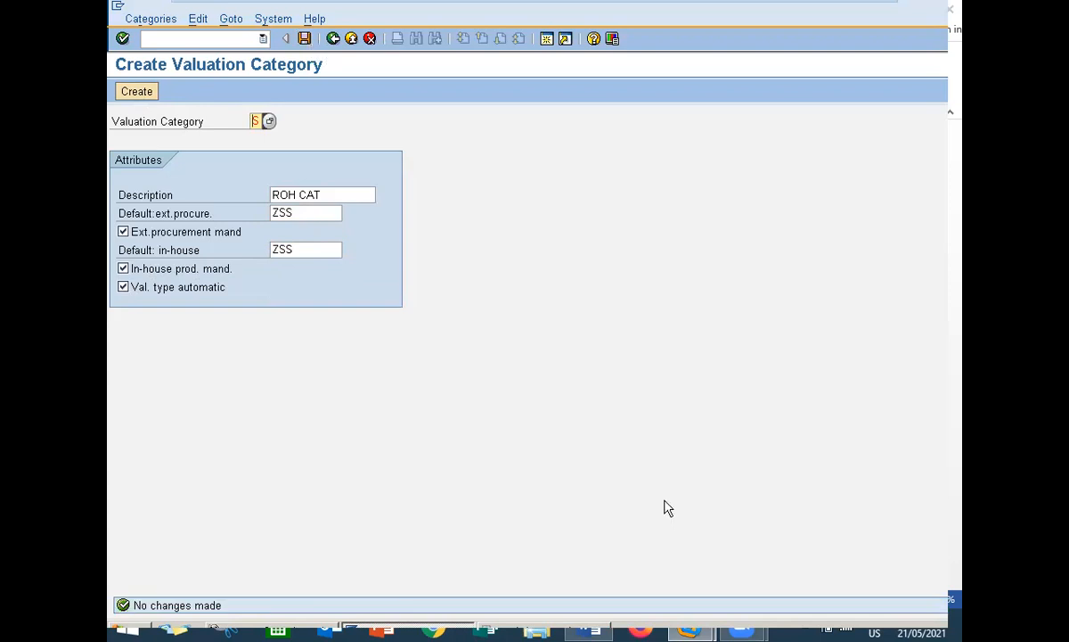
# - Switch to Notepad, add the line "VAL CAT S" below the valuation type note, and return to the SAP window
pyautogui.hotkey('alt', 'Tab')
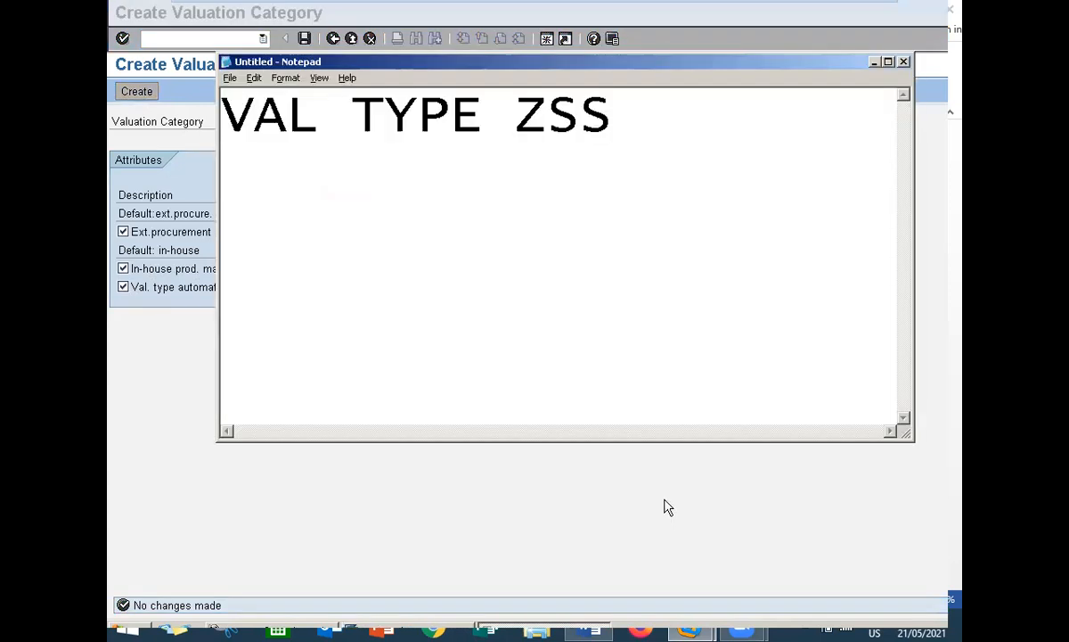
pyautogui.write('VAL')
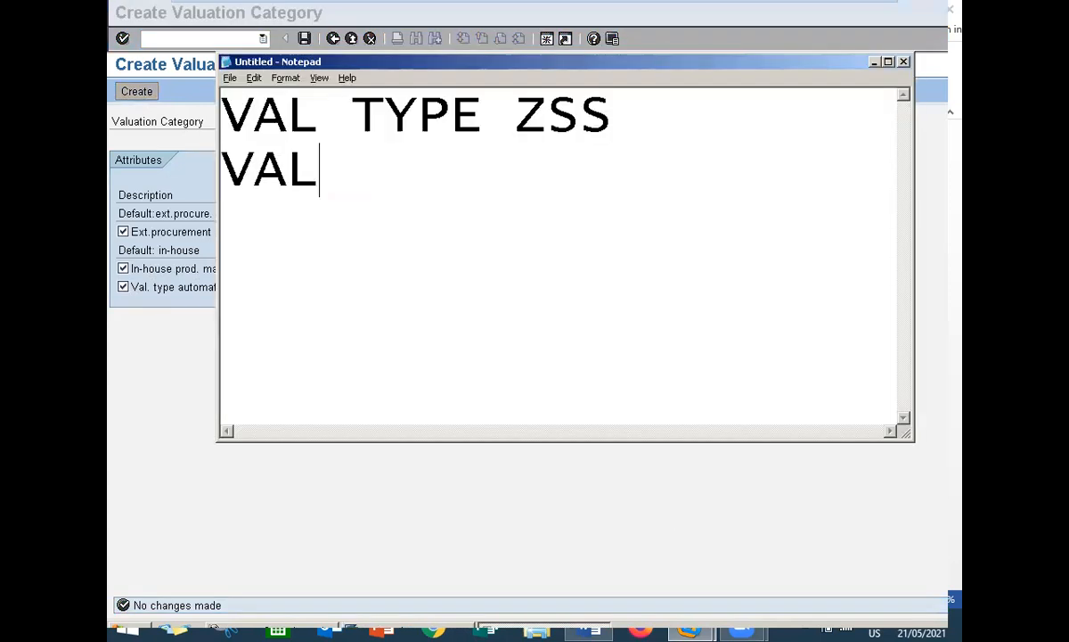
pyautogui.write('  CAT  S')
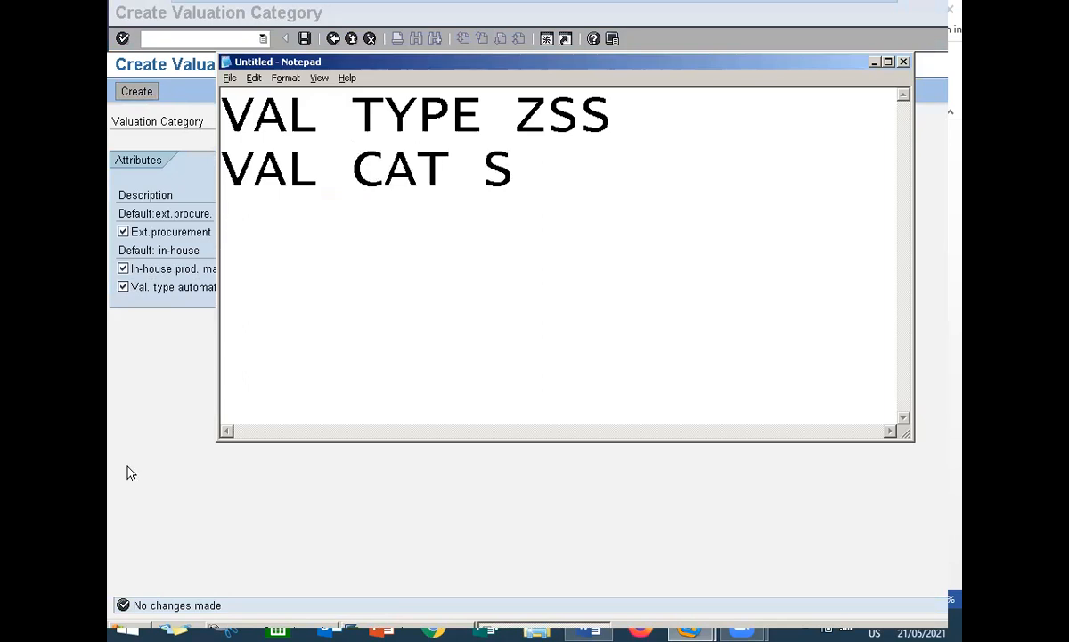
pyautogui.click(142, 448)
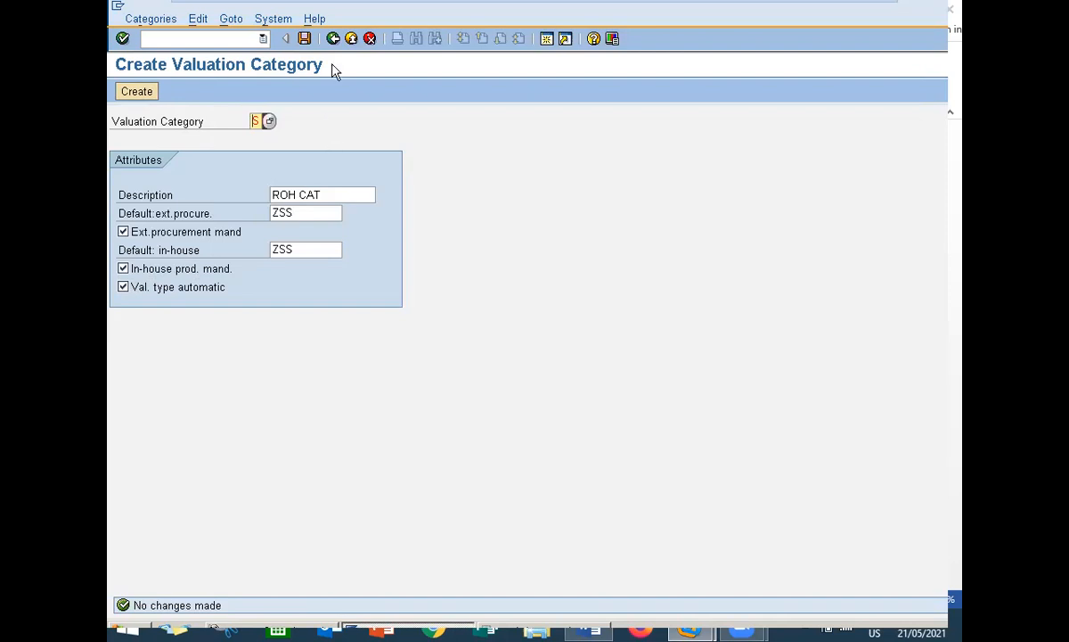
# - Go back to the global valuation categories, open existing category S for changing and set its description to VAL CAT RIH
pyautogui.click(334, 39)
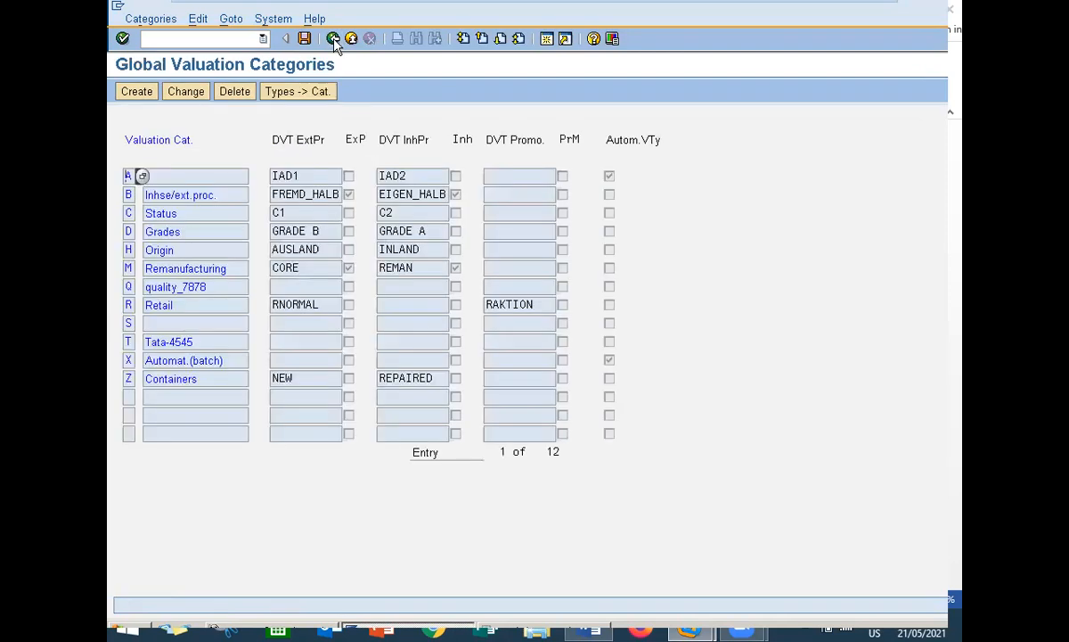
pyautogui.doubleClick(162, 323)
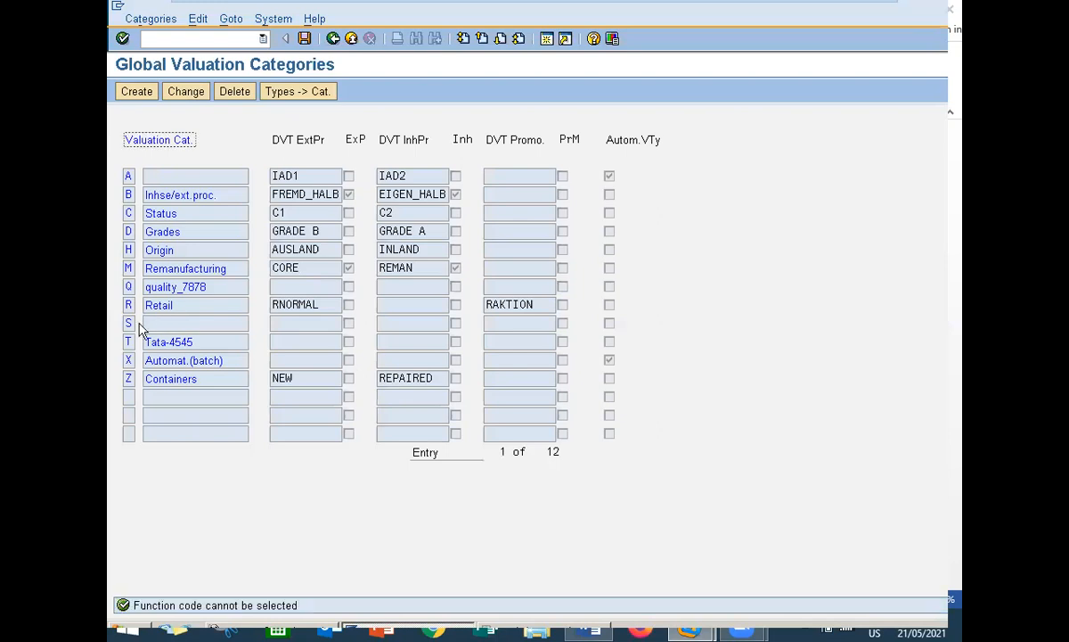
pyautogui.click(135, 324)
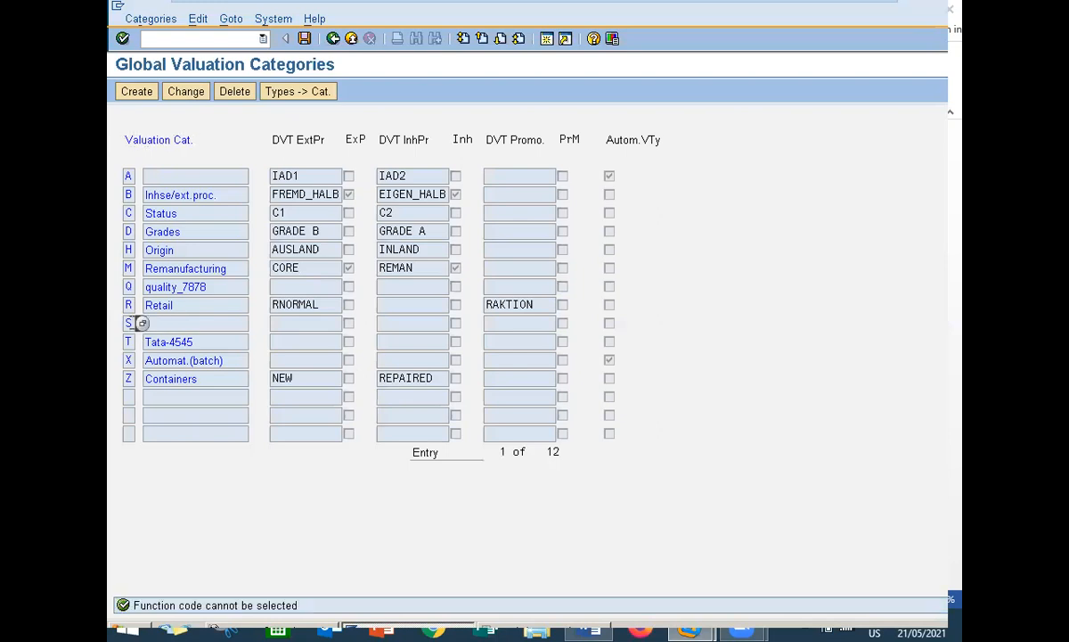
pyautogui.click(187, 93)
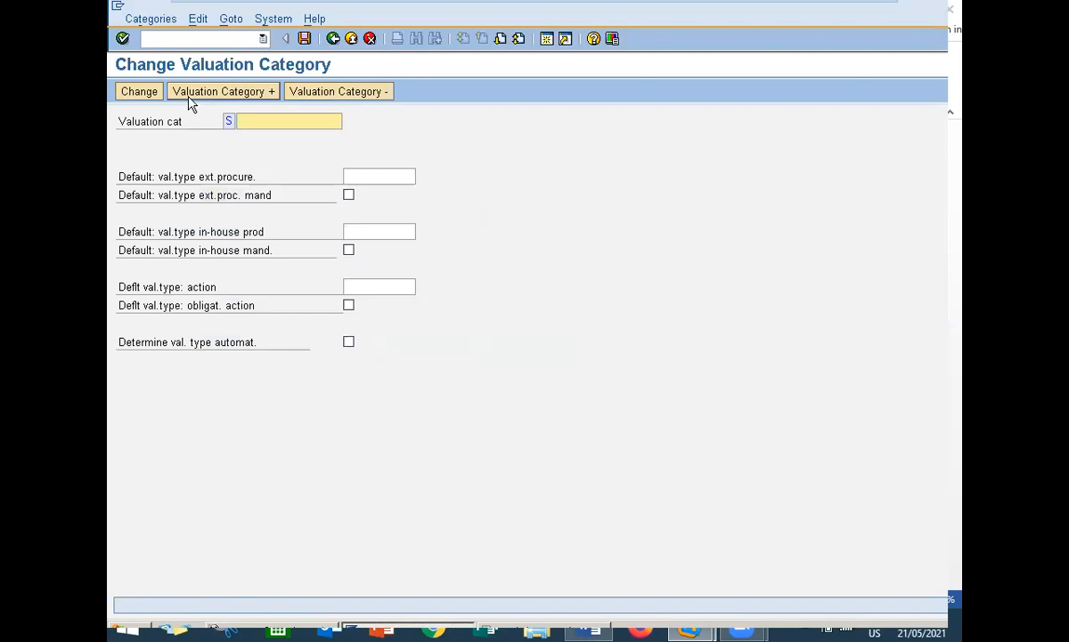
pyautogui.press('F3')
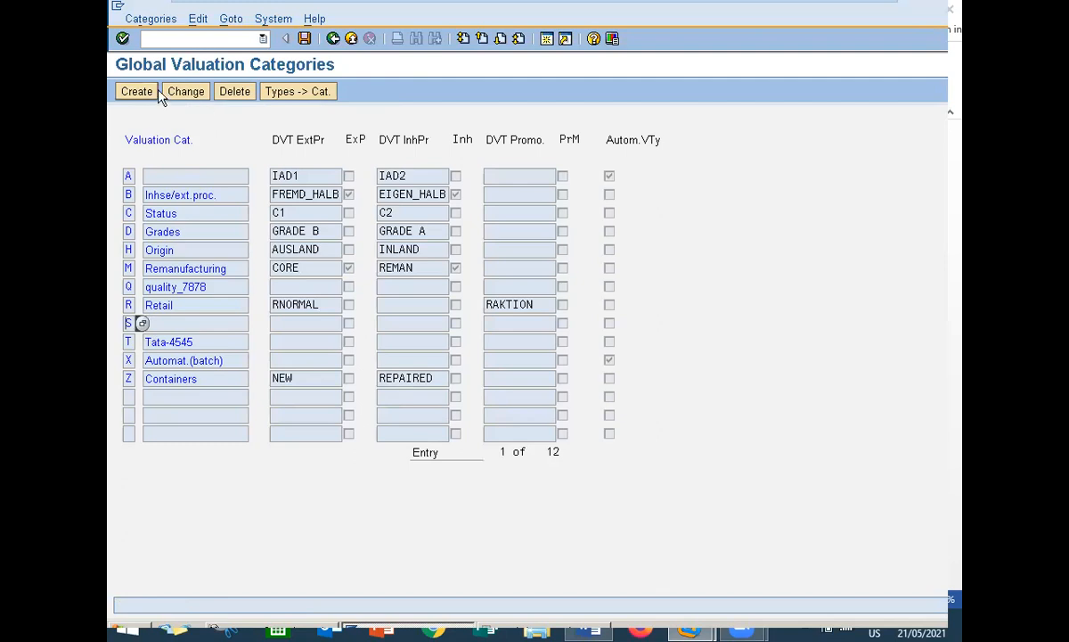
pyautogui.click(185, 94)
pyautogui.click(282, 121)
pyautogui.write('VAL CAT RIH')
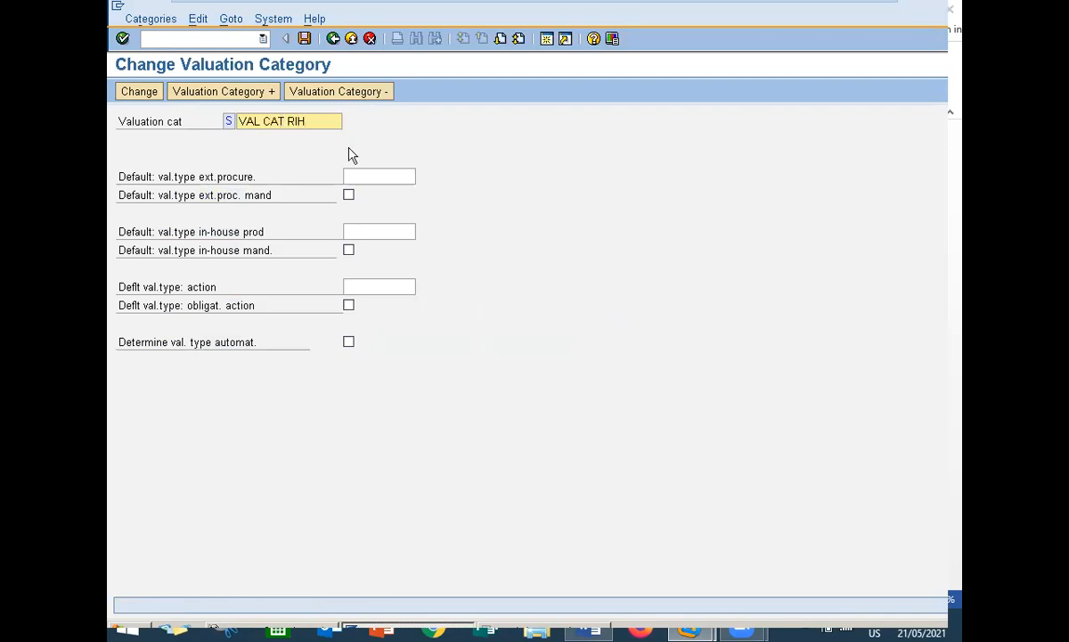
# - Choose ZSS as the default valuation type for external procurement in category S and make it mandatory
pyautogui.click(395, 175)
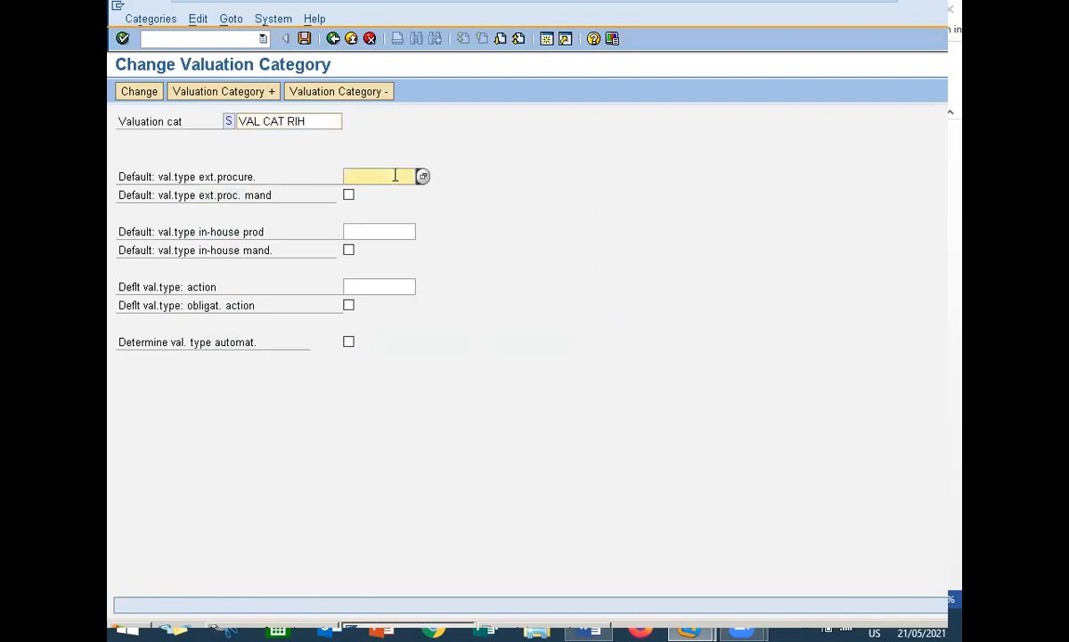
pyautogui.click(423, 178)
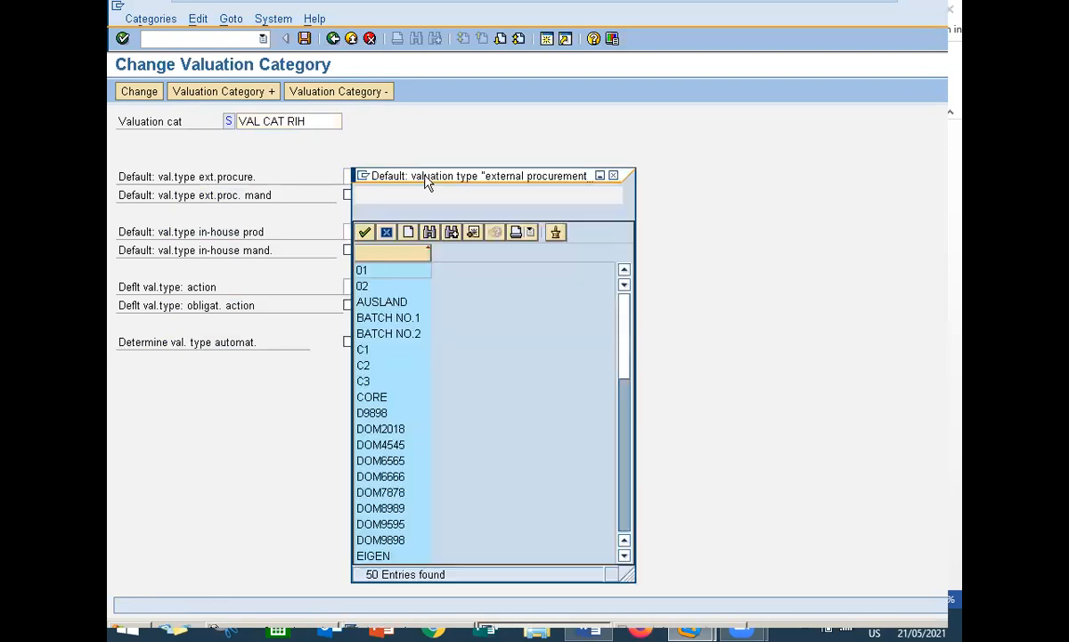
pyautogui.press('Down')
pyautogui.press('Down')
pyautogui.press('Down')
pyautogui.press('Down')
pyautogui.press('Down')
pyautogui.press('Down')
pyautogui.press('Down')
pyautogui.press('Down')
pyautogui.press('Down')
pyautogui.press('Down')
pyautogui.press('Down')
pyautogui.press('Down')
pyautogui.press('Down')
pyautogui.press('Down')
pyautogui.press('Down')
pyautogui.press('Down')
pyautogui.press('Down')
pyautogui.press('Down')
pyautogui.press('Down')
pyautogui.press('Down')
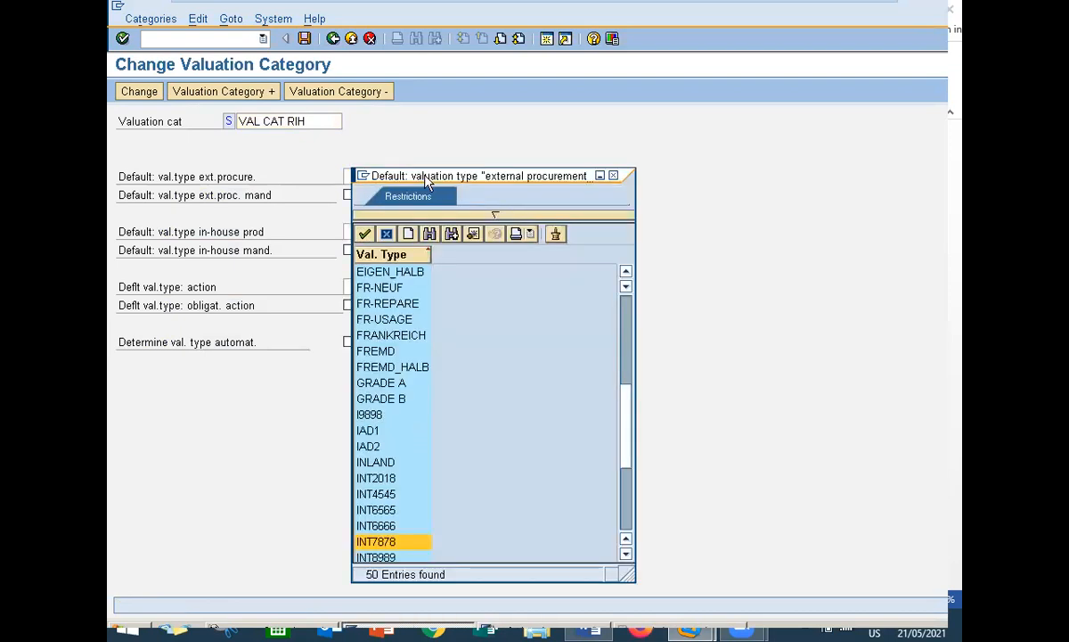
pyautogui.press('Down')
pyautogui.press('Down')
pyautogui.press('Down')
pyautogui.press('Down')
pyautogui.press('Down')
pyautogui.press('Down')
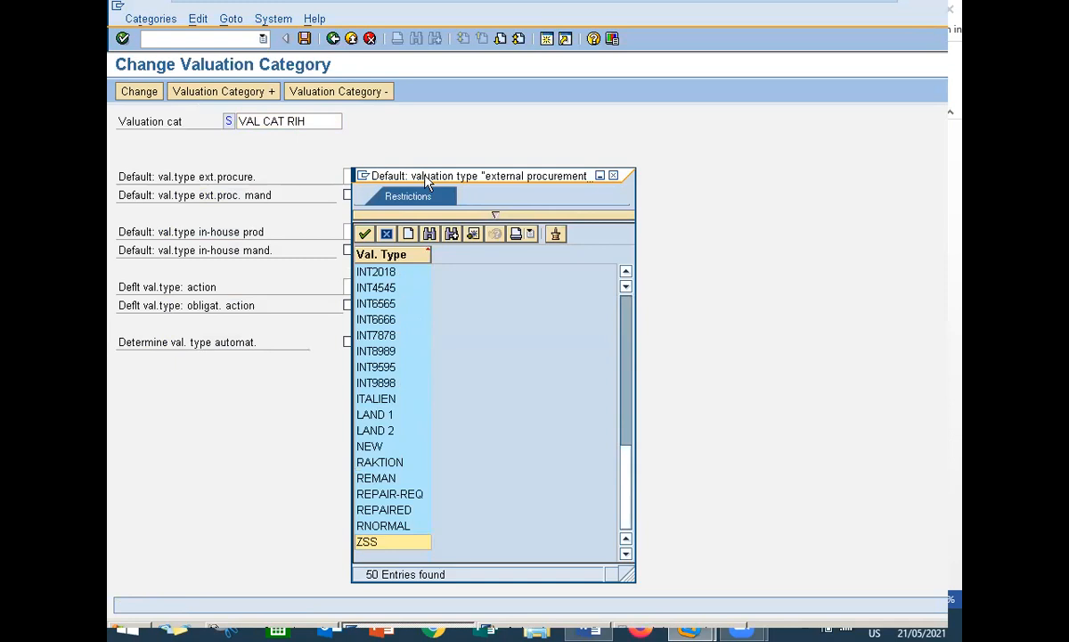
pyautogui.press('Return')
pyautogui.click(348, 195)
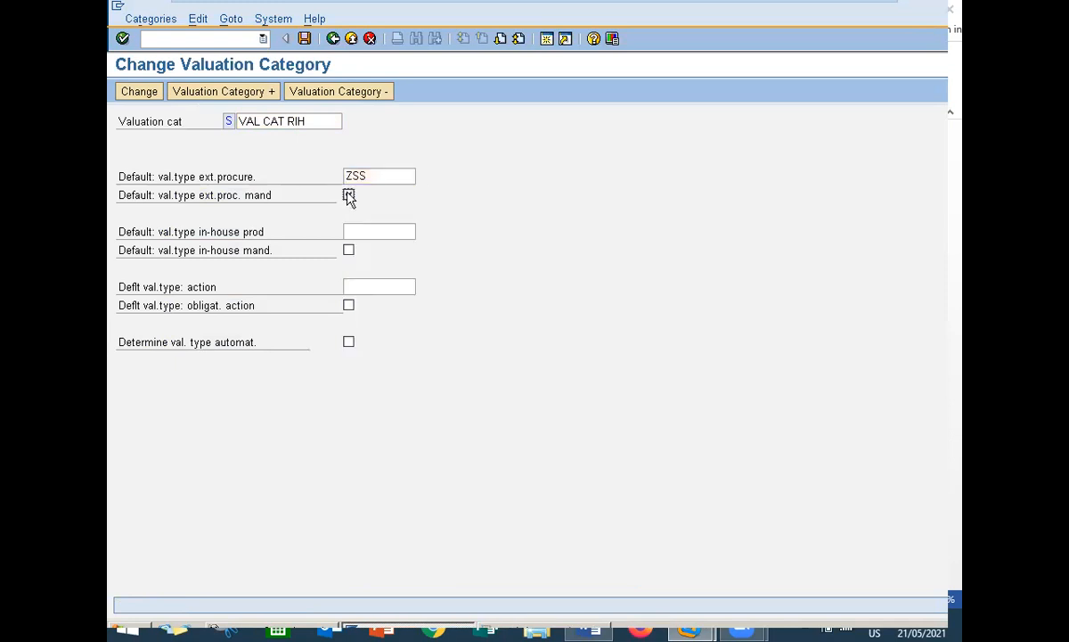
# - Set ZSS as the mandatory default valuation type for both in-house production and action in category S
pyautogui.click(359, 228)
pyautogui.write('ZSS')
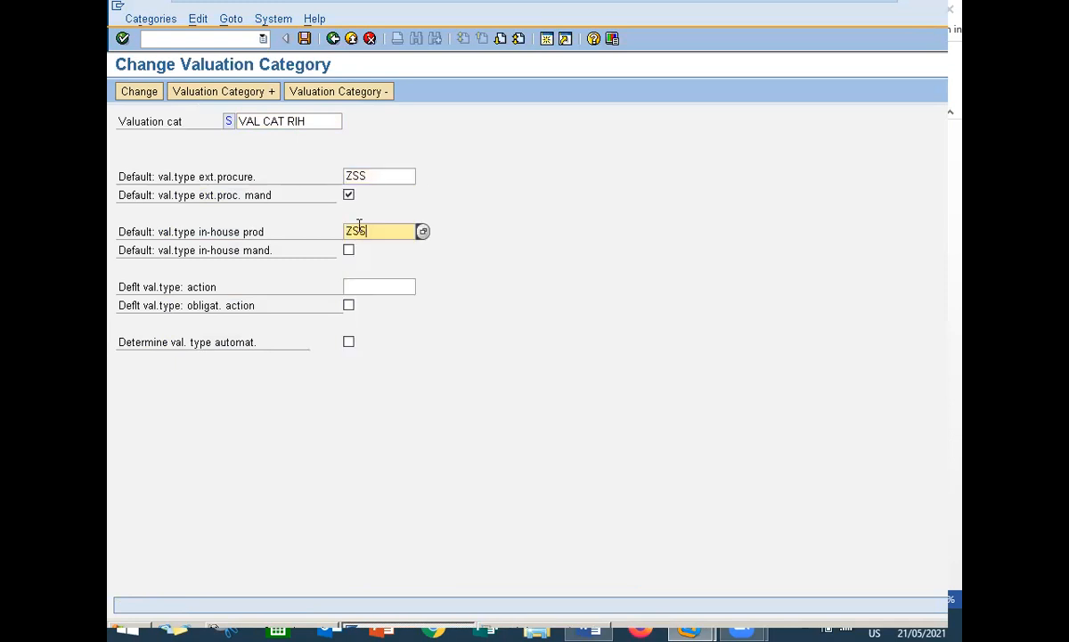
pyautogui.click(349, 249)
pyautogui.click(358, 287)
pyautogui.write('ZSS')
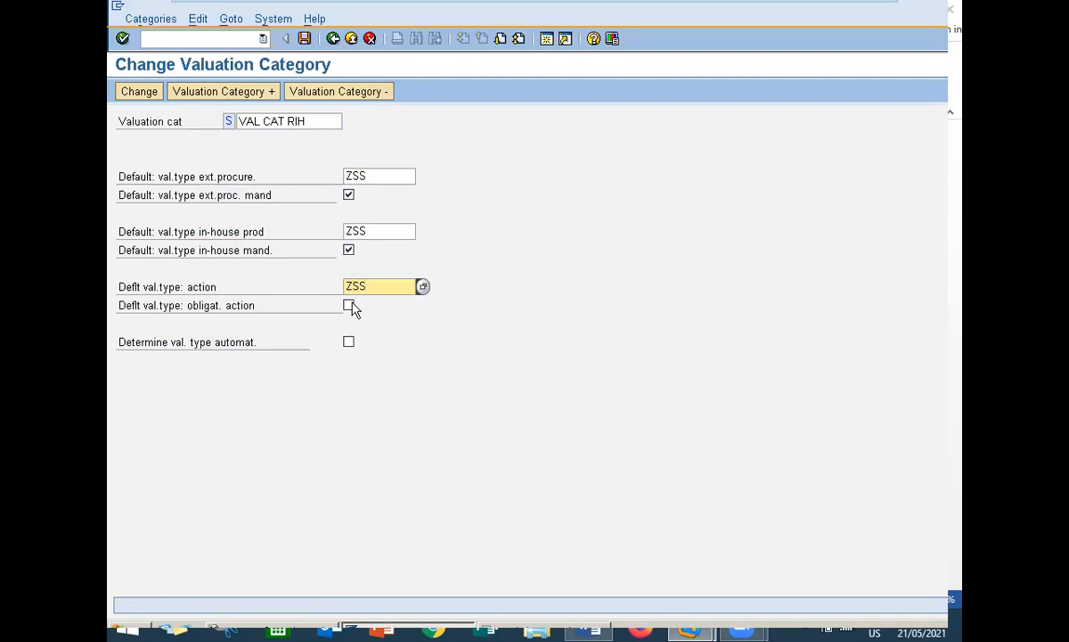
pyautogui.click(348, 305)
# - Enable automatic valuation type determination for category S and apply the changes to the category
pyautogui.click(349, 342)
pyautogui.hotkey('ctrl', 's')
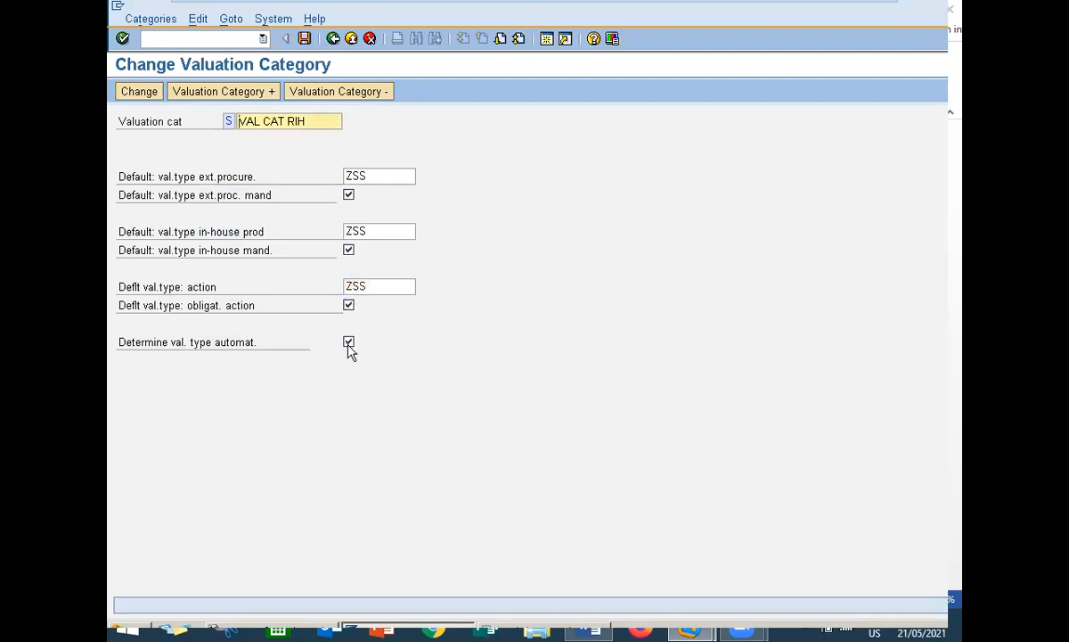
pyautogui.click(153, 101)
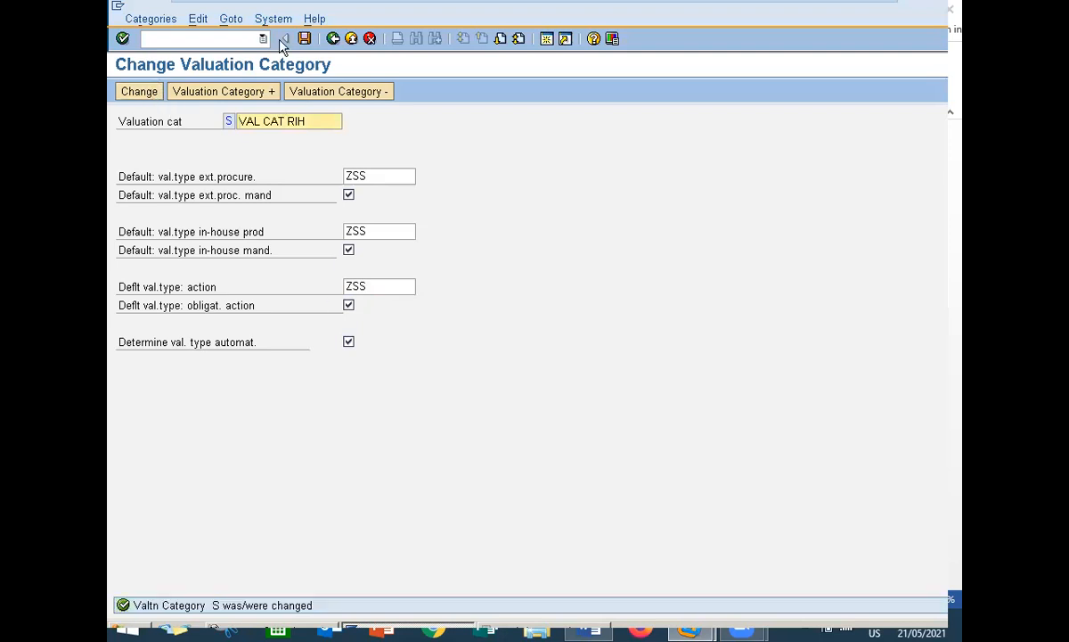
# - Save valuation category S, reopen it for changing and set its description to VAL CAT ROH
pyautogui.click(304, 38)
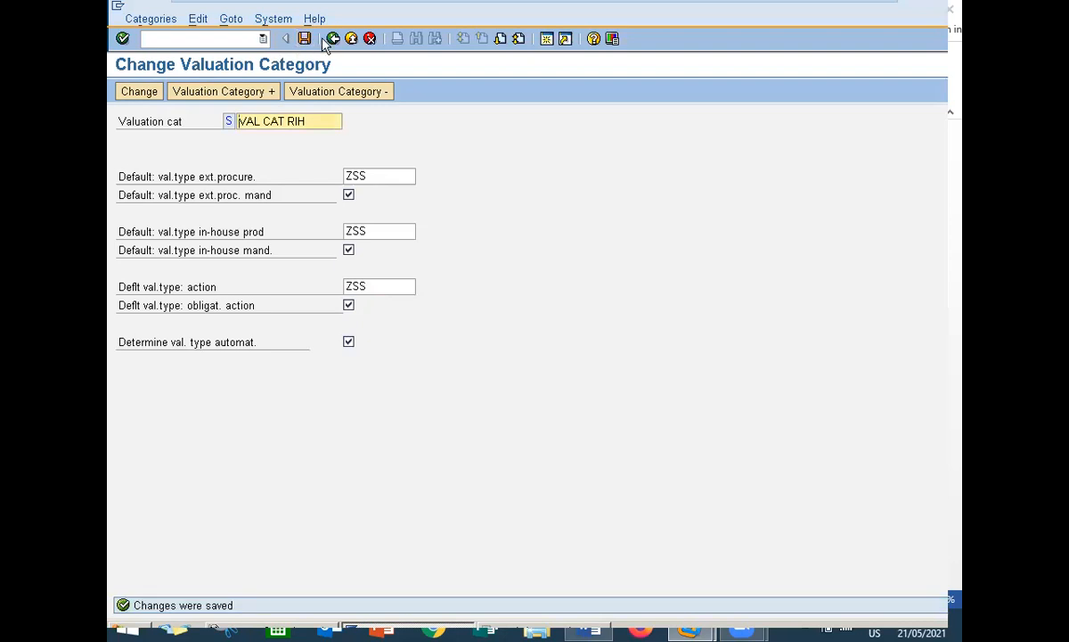
pyautogui.click(333, 38)
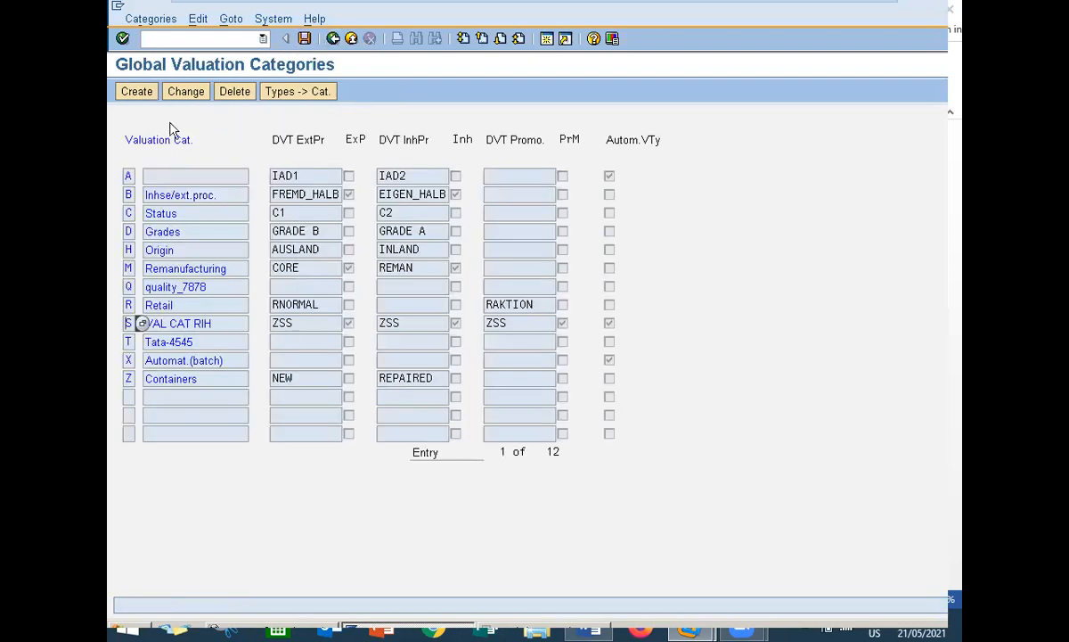
pyautogui.click(182, 91)
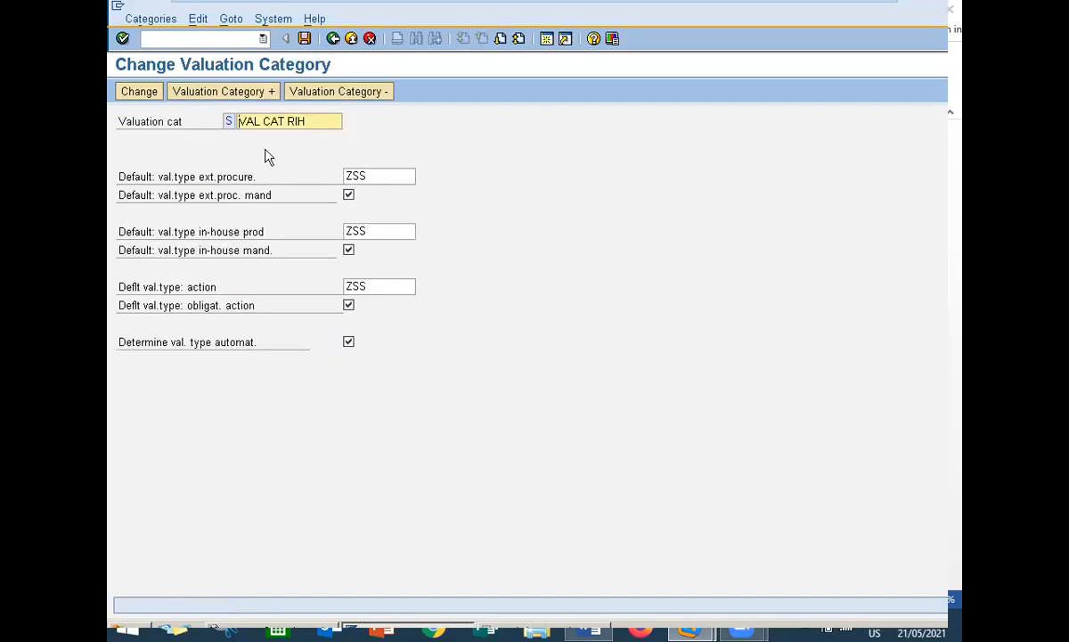
pyautogui.click(301, 122)
pyautogui.press('BackSpace')
pyautogui.press('BackSpace')
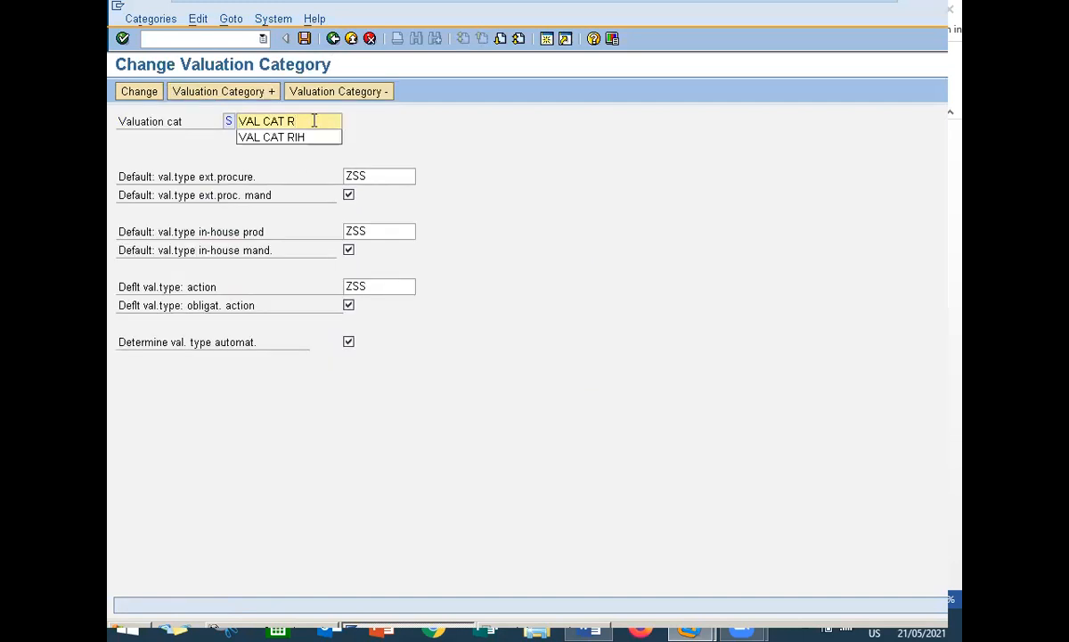
pyautogui.write('OH')
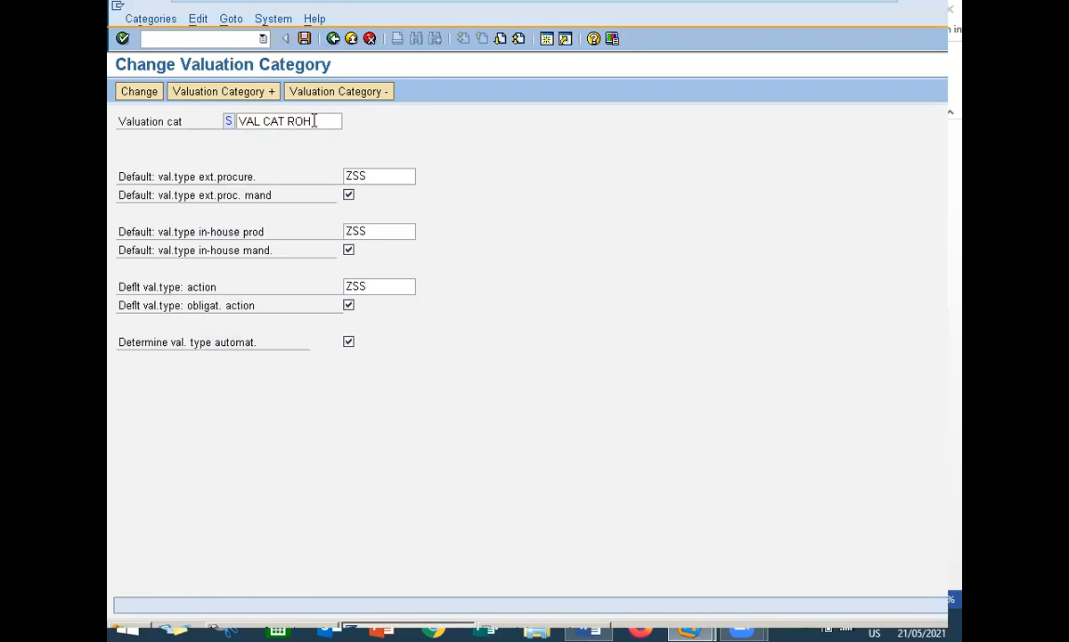
# - Apply and save the new description of category S and return to the global valuation categories
pyautogui.hotkey('ctrl', 's')
pyautogui.click(150, 91)
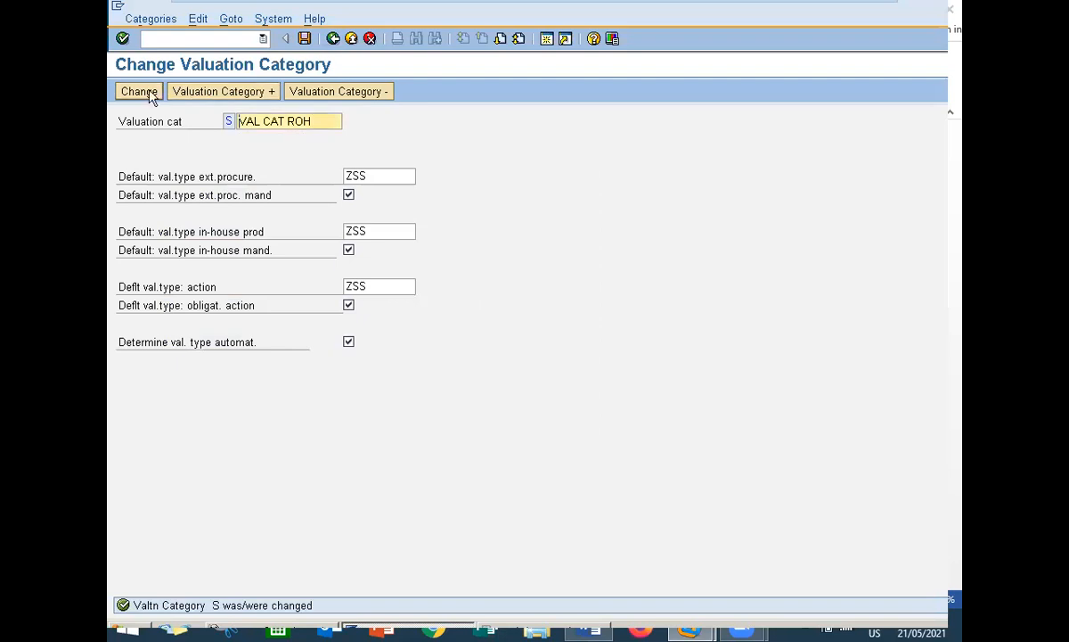
pyautogui.click(305, 39)
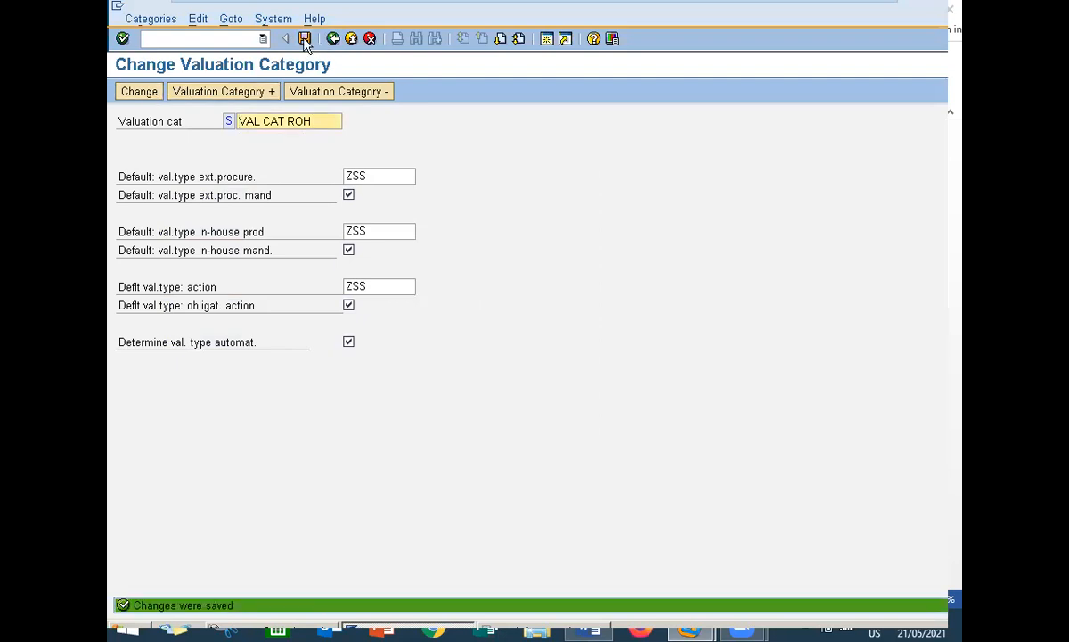
pyautogui.click(333, 41)
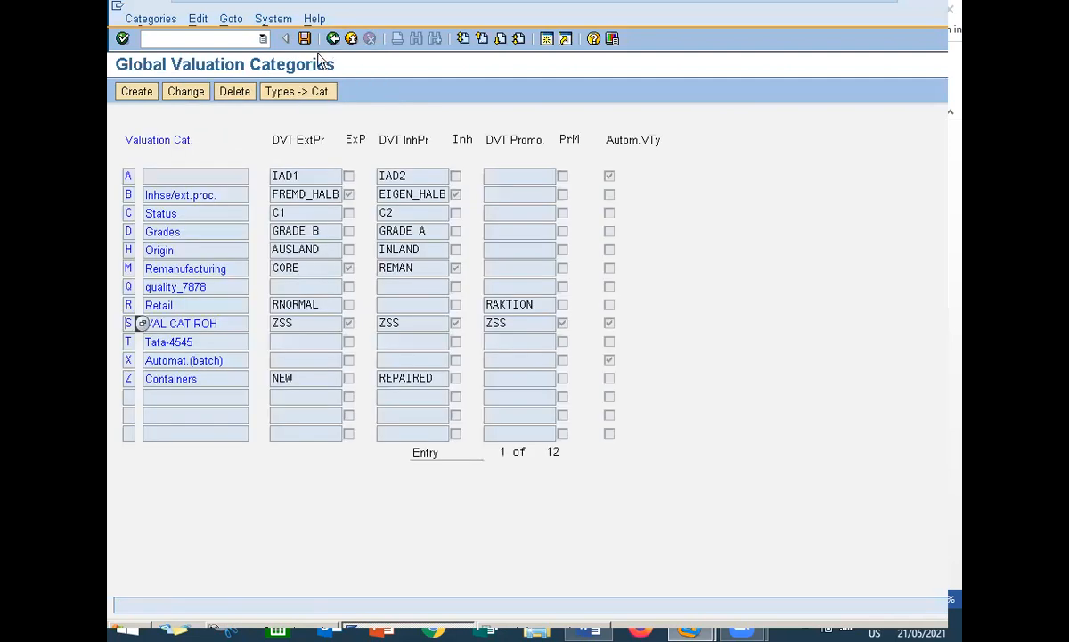
# - In the local definitions, activate valuation category S (VAL CAT ROH) for plant 1111 and save the allocation
pyautogui.click(334, 39)
pyautogui.click(331, 96)
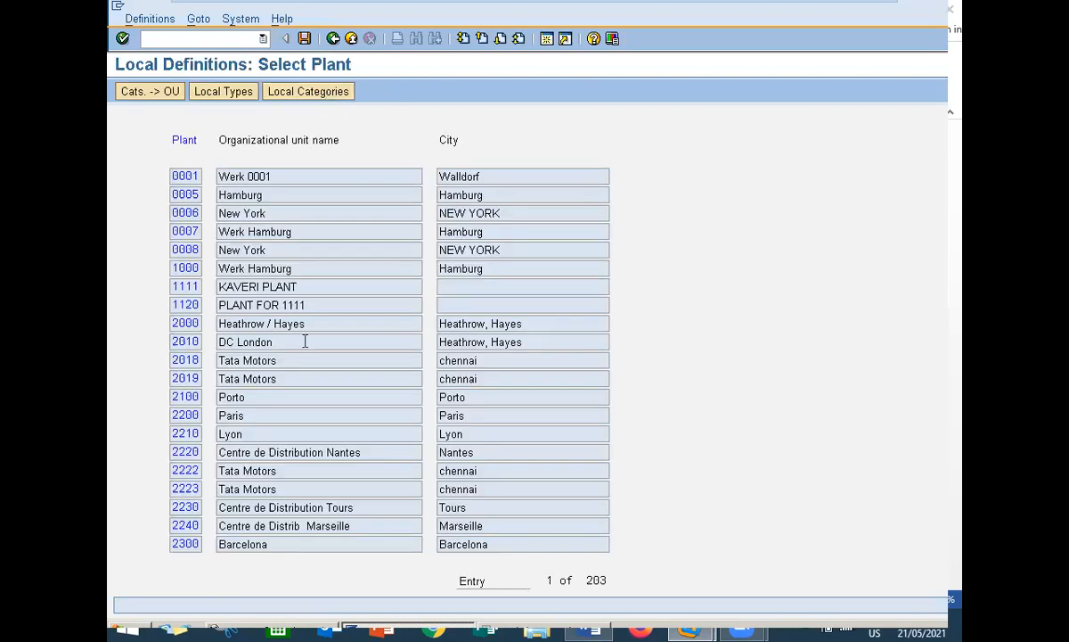
pyautogui.click(185, 286)
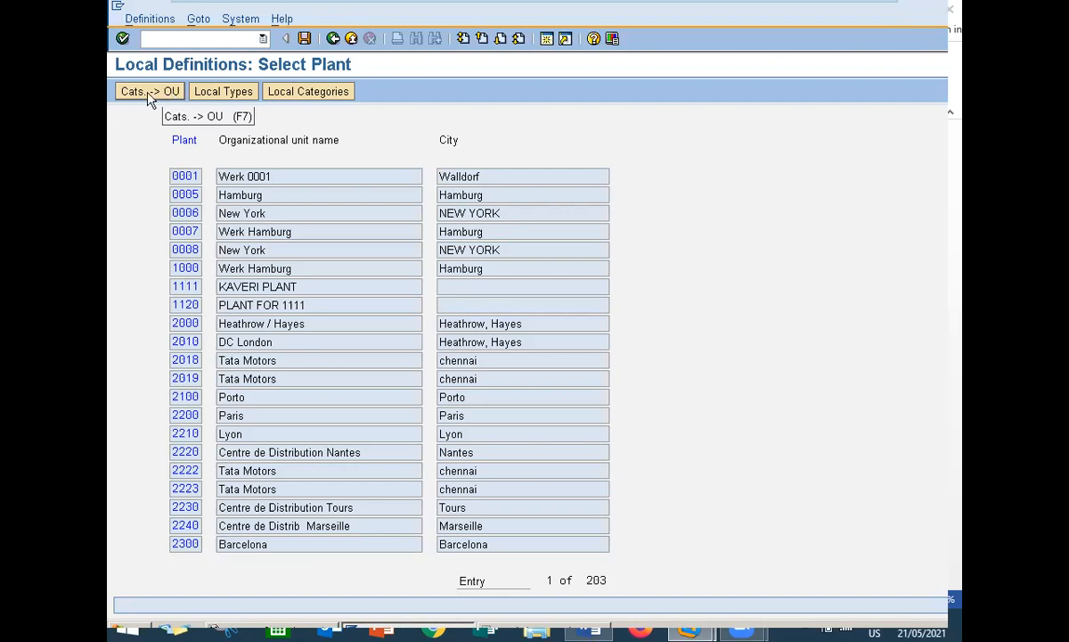
pyautogui.click(146, 96)
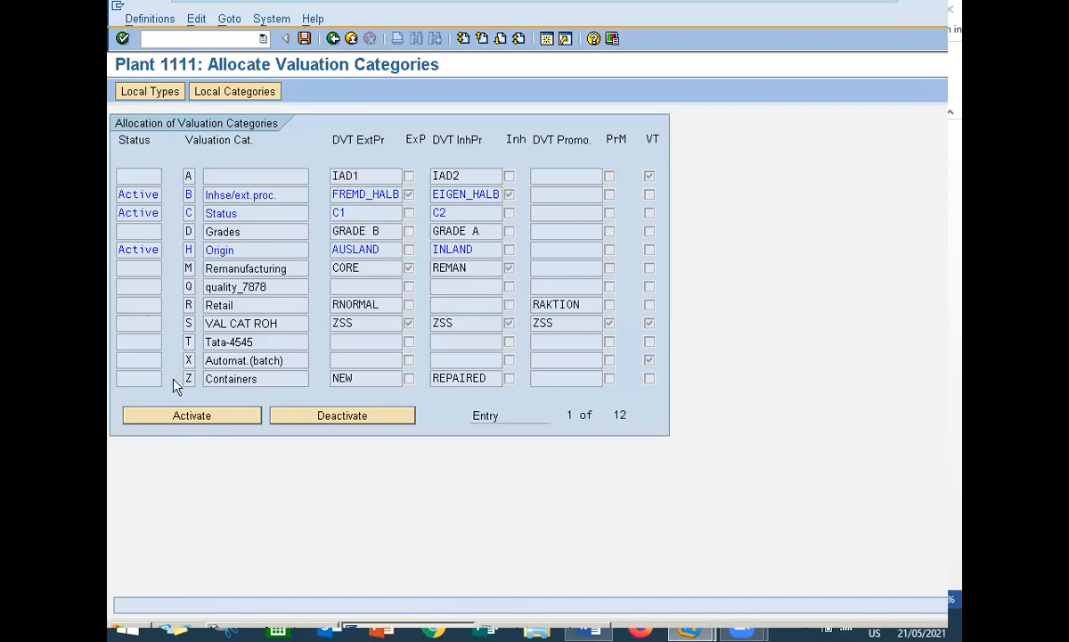
pyautogui.click(178, 419)
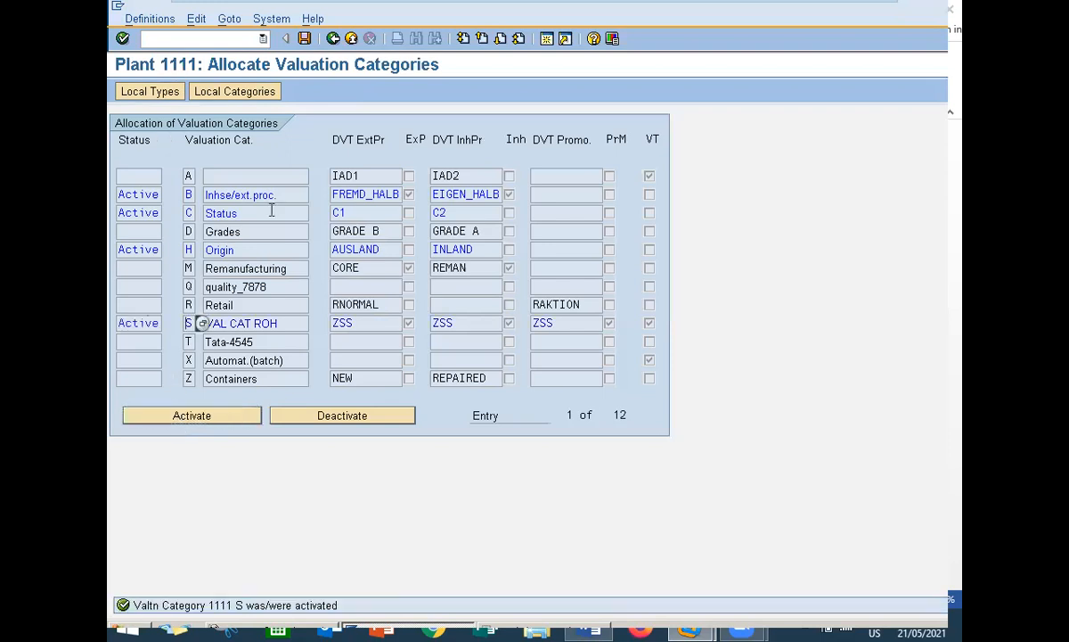
pyautogui.click(307, 42)
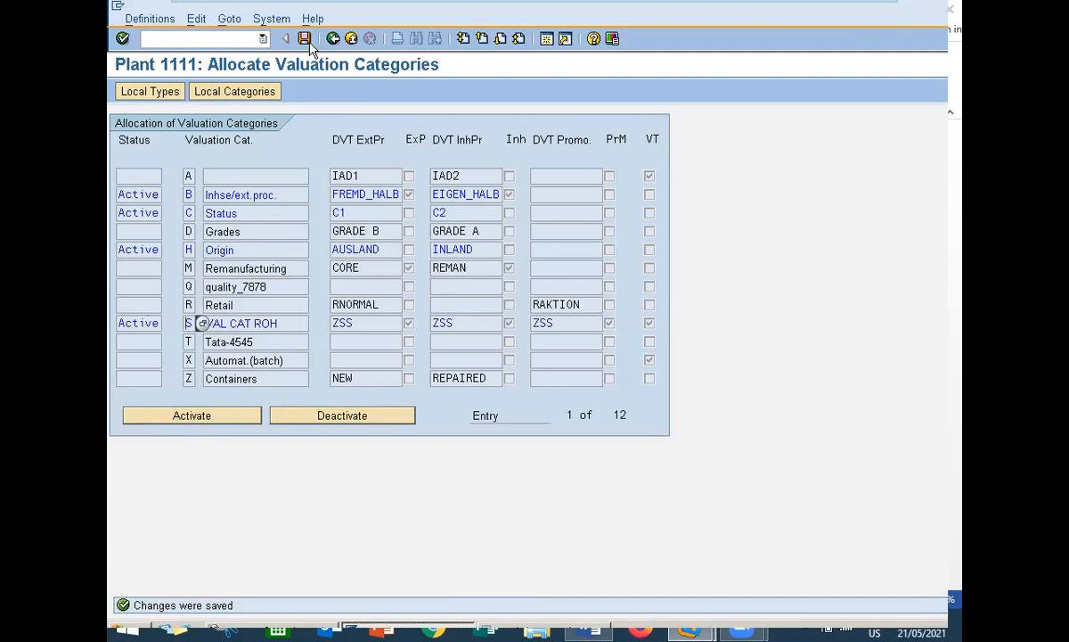
# - Leave the split valuation configuration, return to SAP Easy Access and start material creation with transaction MM01
pyautogui.click(333, 41)
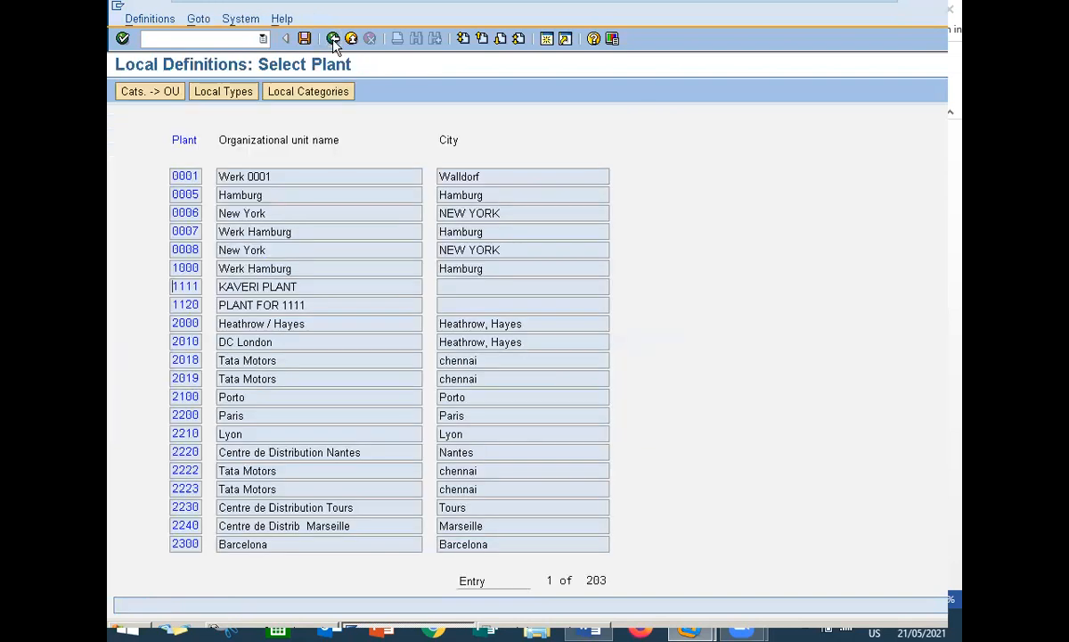
pyautogui.click(334, 41)
pyautogui.click(333, 41)
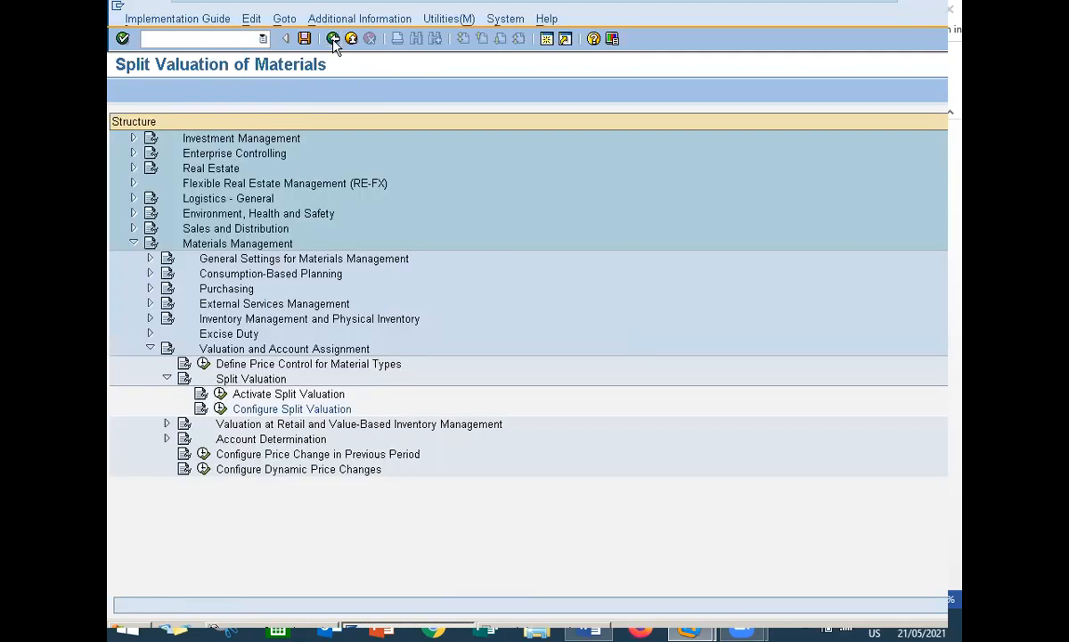
pyautogui.click(334, 41)
pyautogui.click(334, 41)
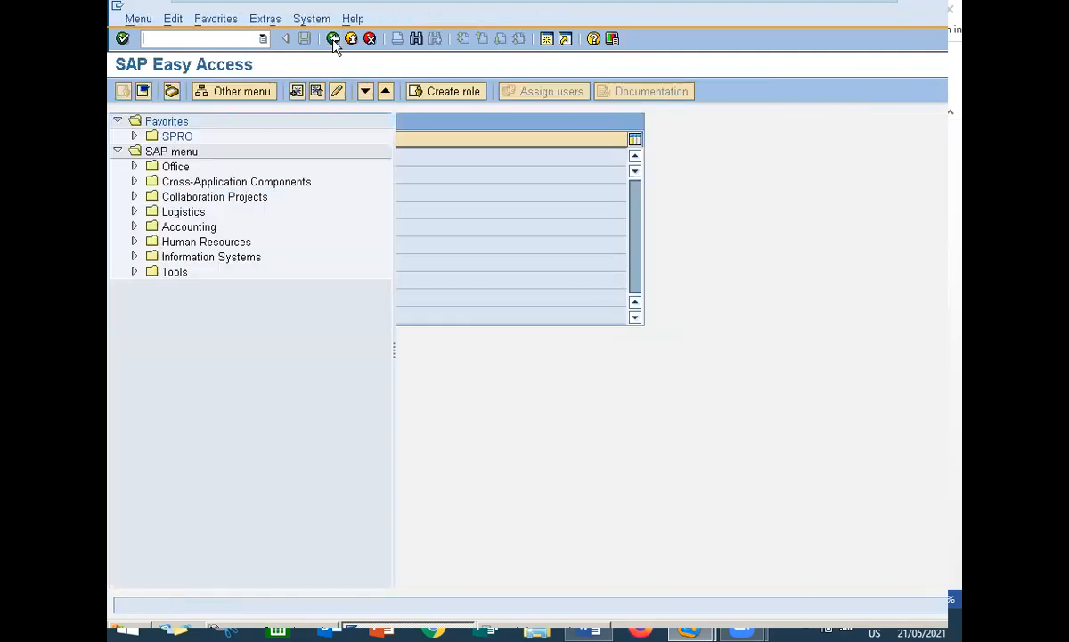
pyautogui.write('MM01')
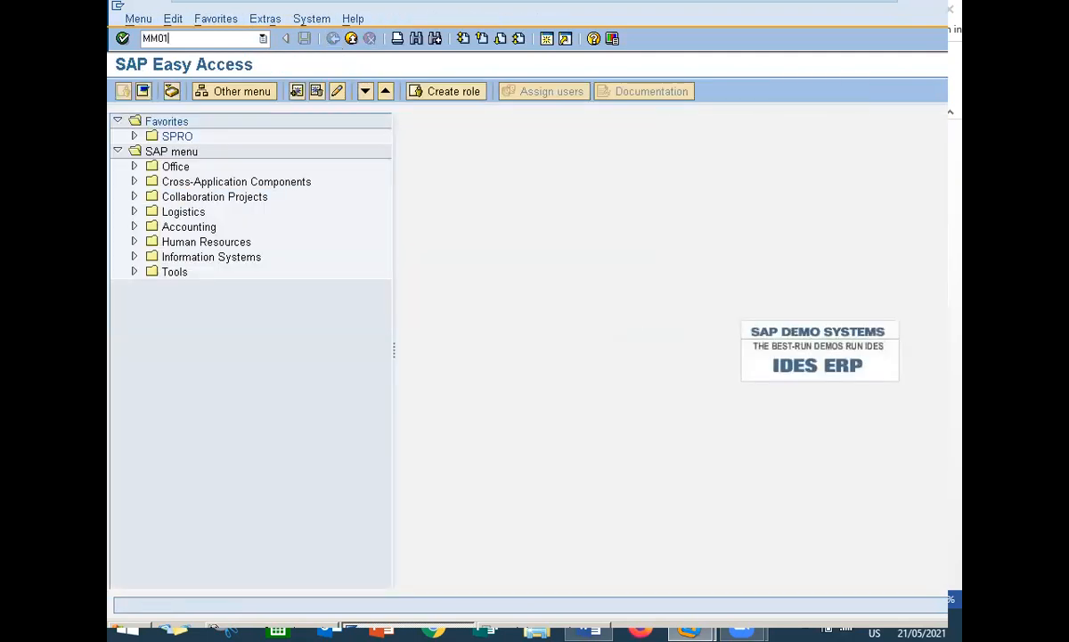
pyautogui.press('Return')
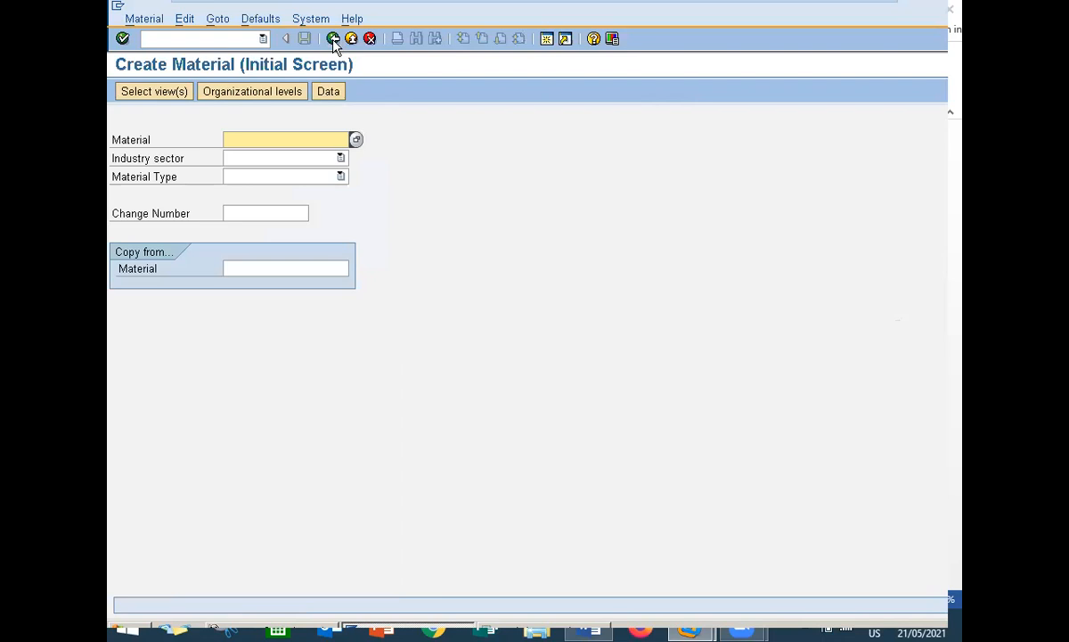
# - Set the new material's industry sector to Mechanical Engineering and its material type to ROH Raw material
pyautogui.click(305, 162)
pyautogui.press('Down')
pyautogui.press('Down')
pyautogui.press('Down')
pyautogui.press('Down')
pyautogui.press('Down')
pyautogui.press('Down')
pyautogui.press('Down')
pyautogui.press('Return')
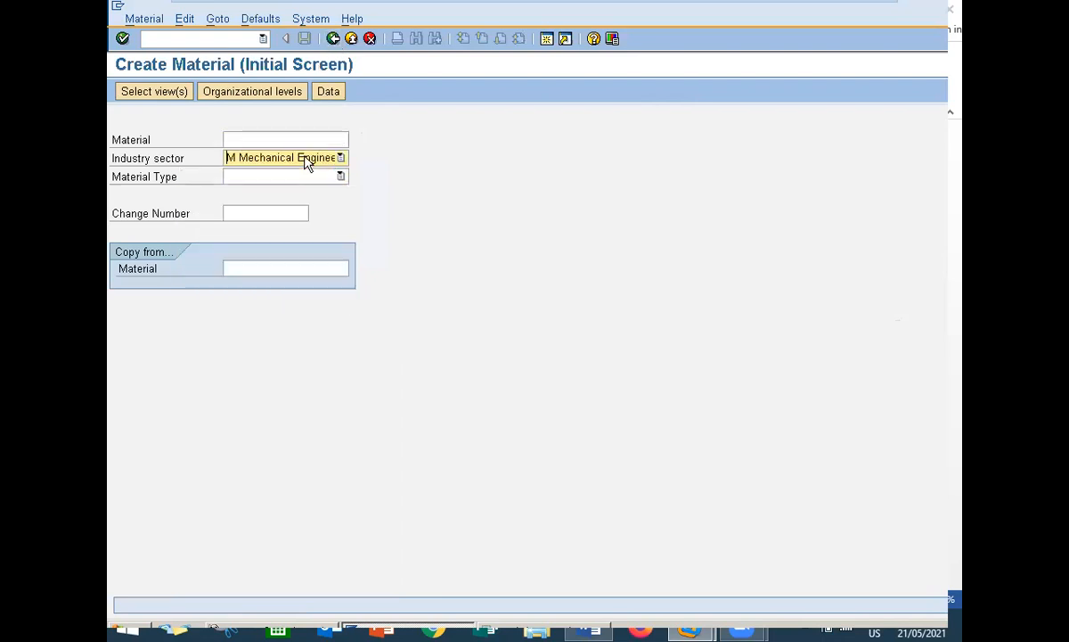
pyautogui.press('Tab')
pyautogui.write('r')
# - Accept the preselected material views and the organizational levels with plant 1111 and storage location 1111
pyautogui.press('Return')
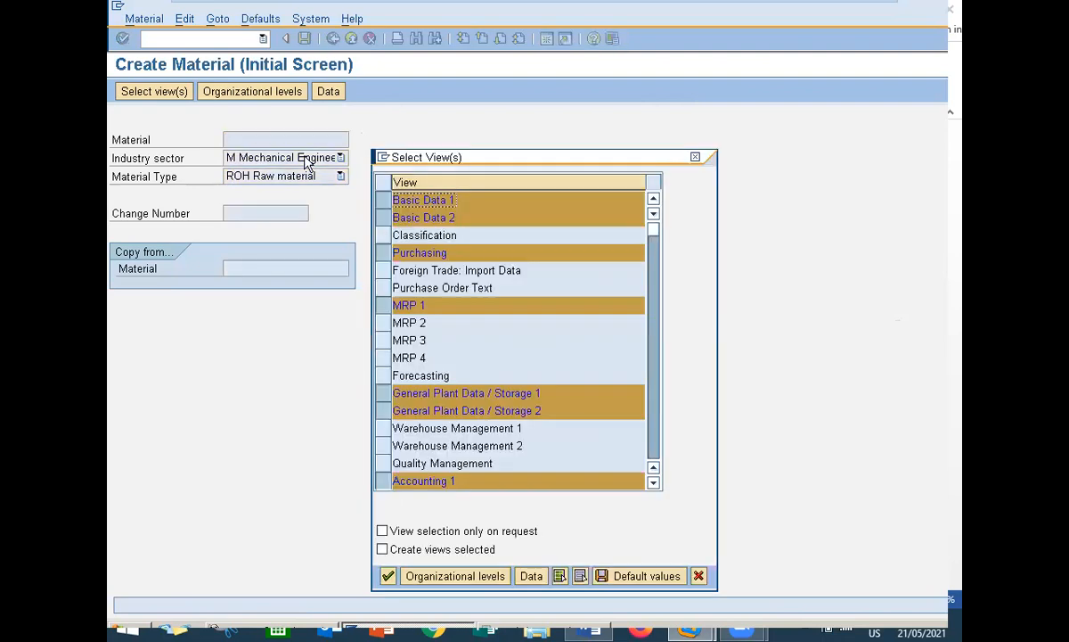
pyautogui.press('Return')
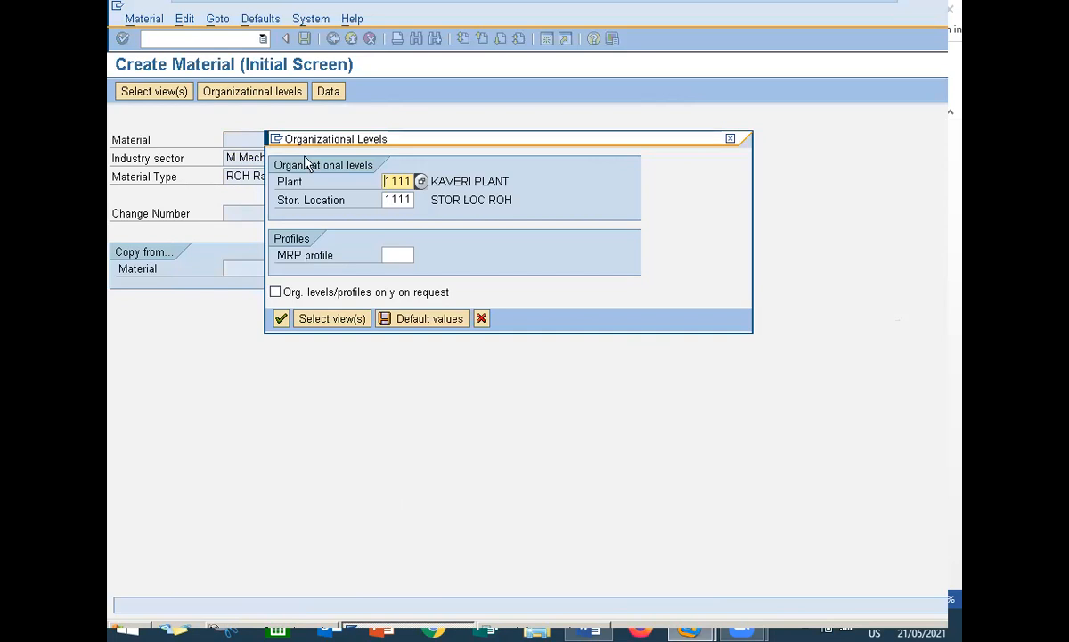
pyautogui.press('Return')
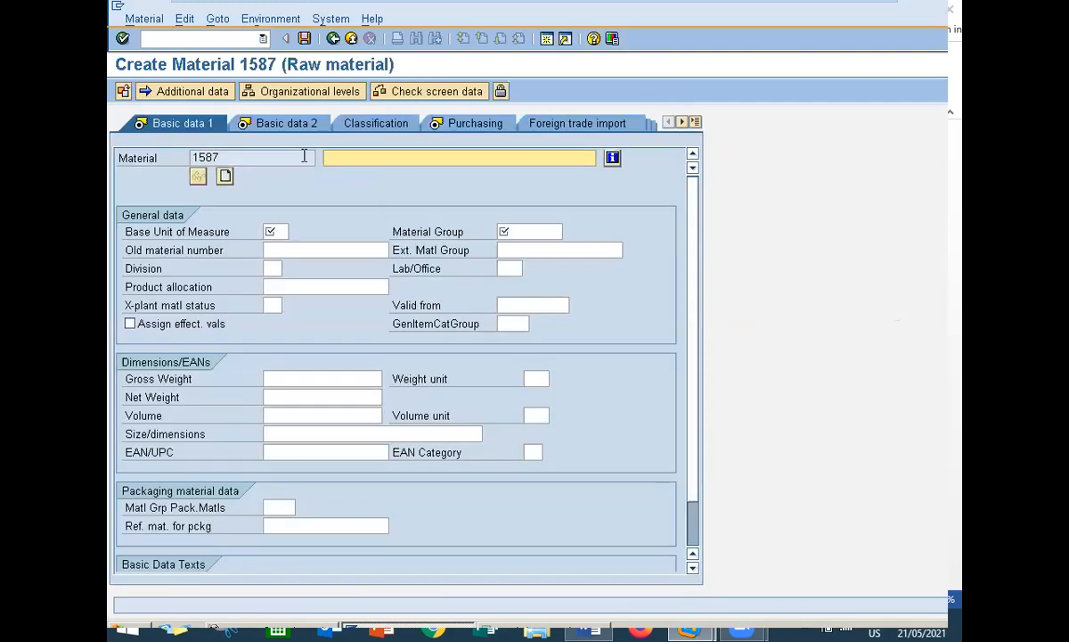
# - Enter the description STEERING WHEELS, base unit EA and material group D01 in the basic data, and continue to purchasing
pyautogui.press('Down')
pyautogui.press('Return')
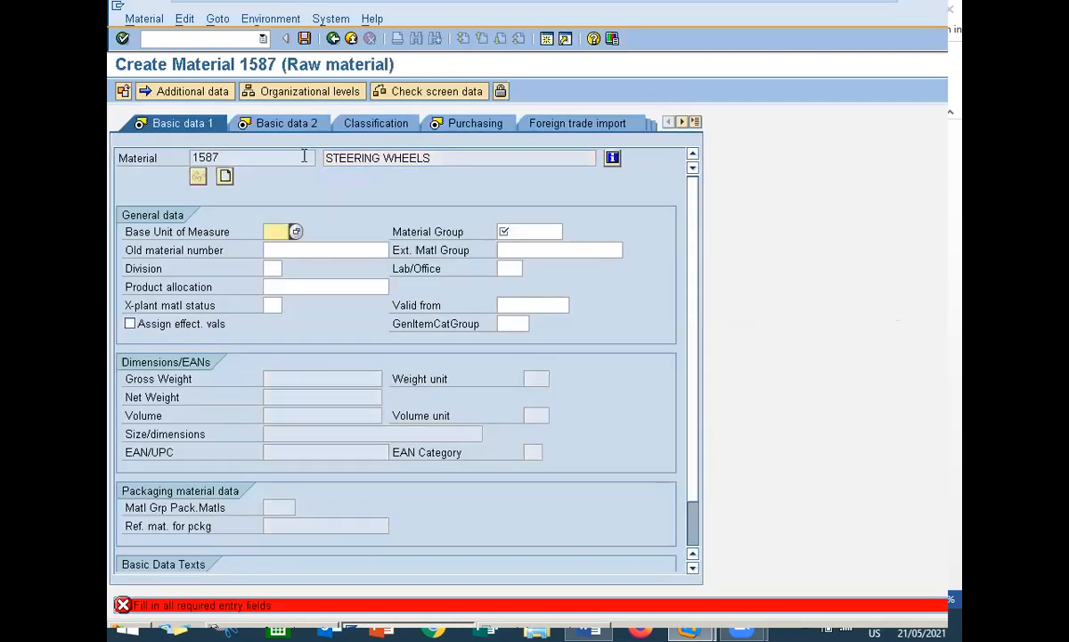
pyautogui.write('EA')
pyautogui.press('Down')
pyautogui.press('Return')
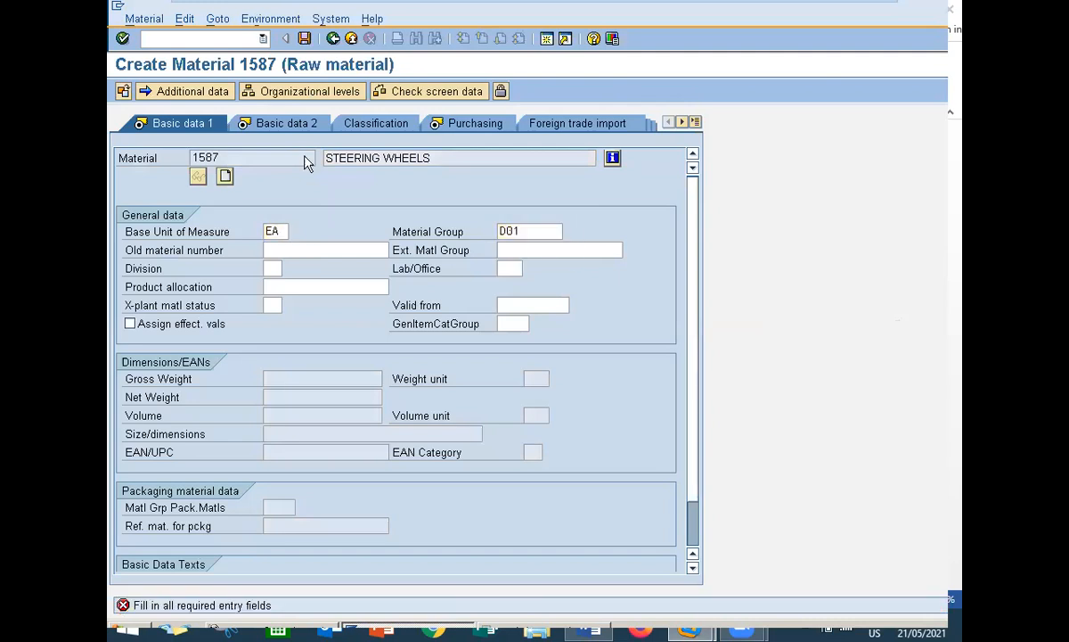
pyautogui.press('Return')
pyautogui.press('Return')
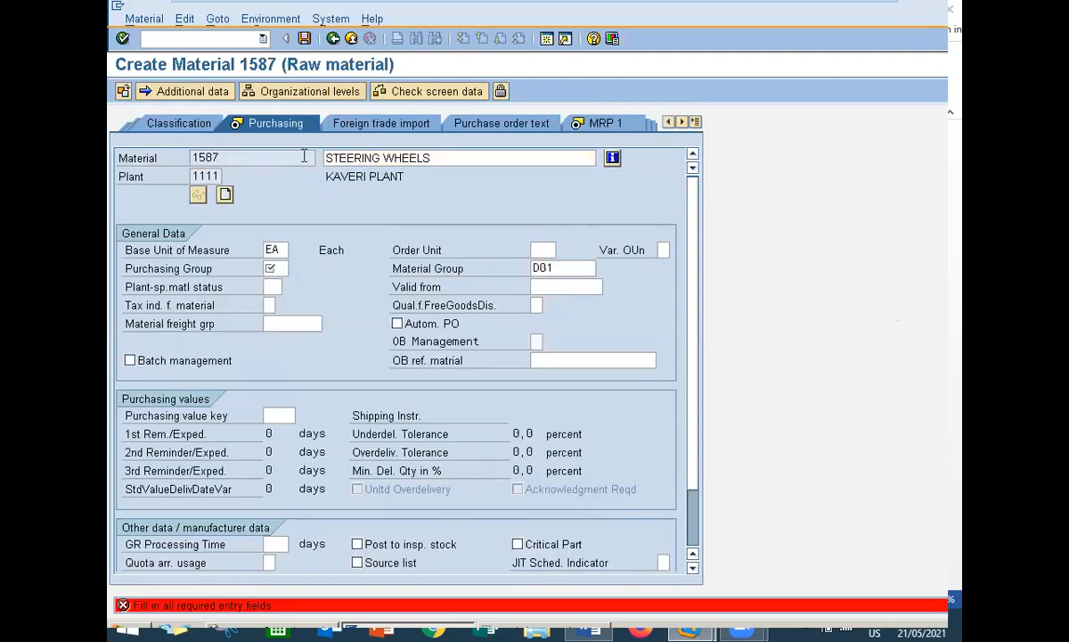
# - Set the material's purchasing group to 000 and its MRP type to ND
pyautogui.press('Down')
pyautogui.press('Return')
pyautogui.press('Return')
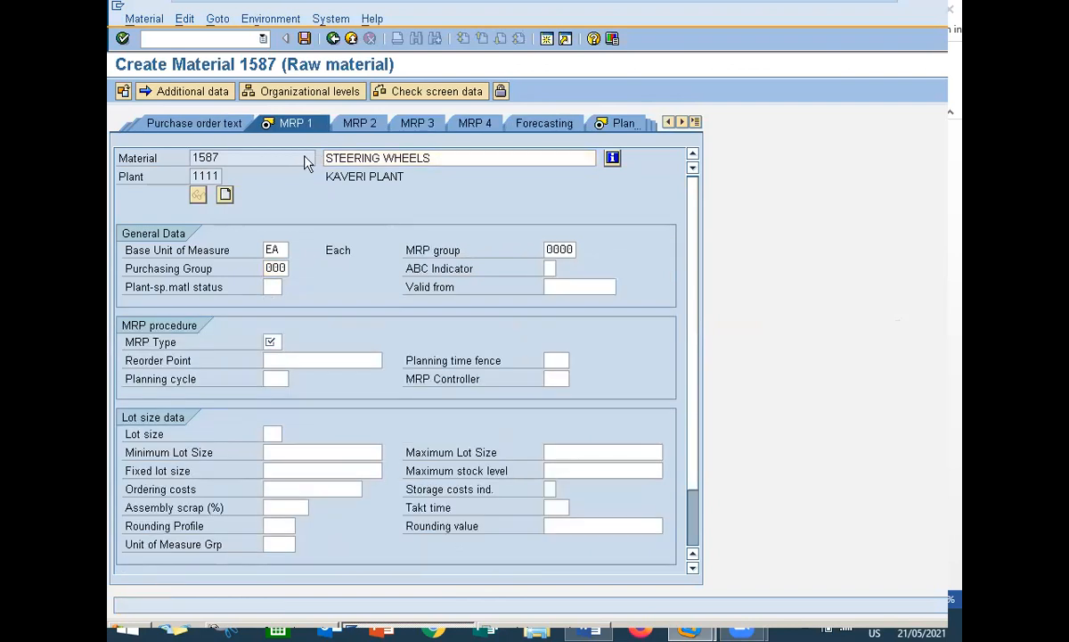
pyautogui.write('ND')
pyautogui.press('Return')
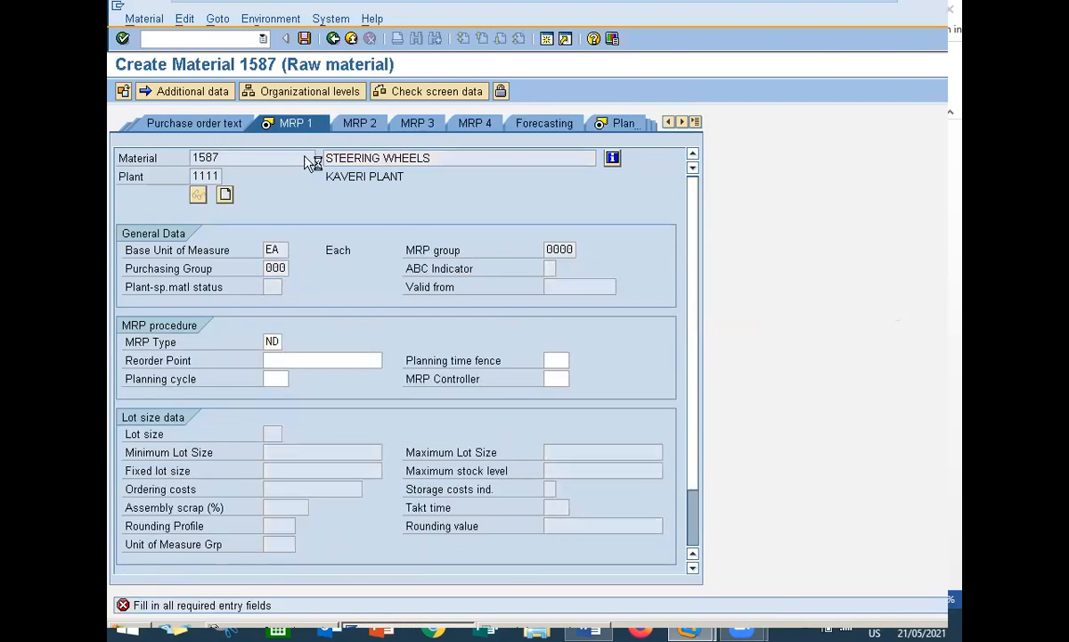
pyautogui.press('Return')
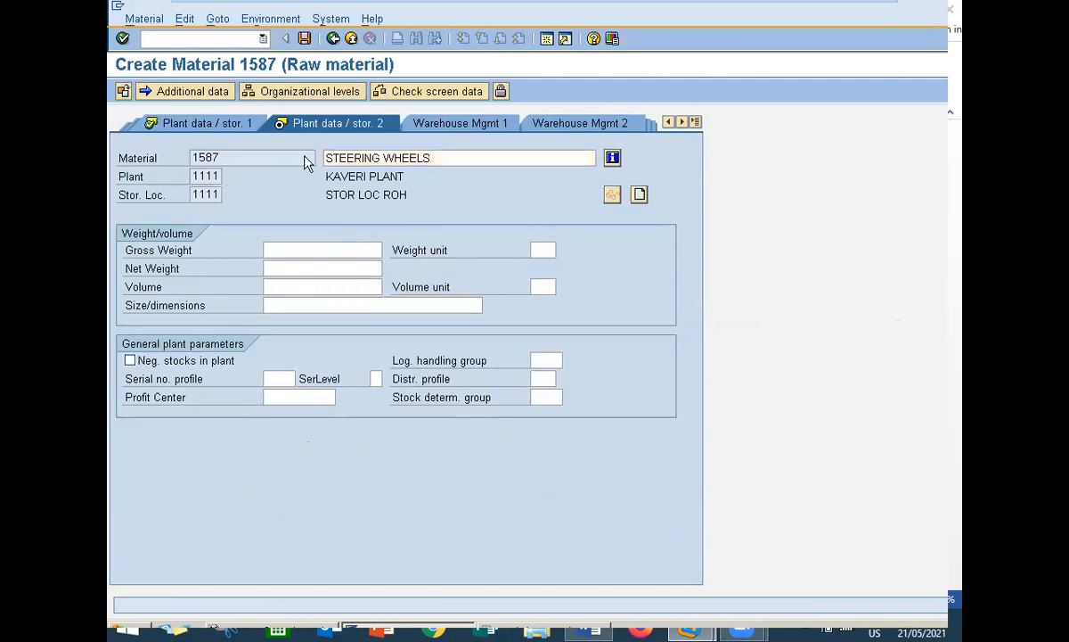
# - Continue to the Accounting 1 view and choose valuation class 3000 (Raw materials 1)
pyautogui.press('Return')
pyautogui.press('Return')
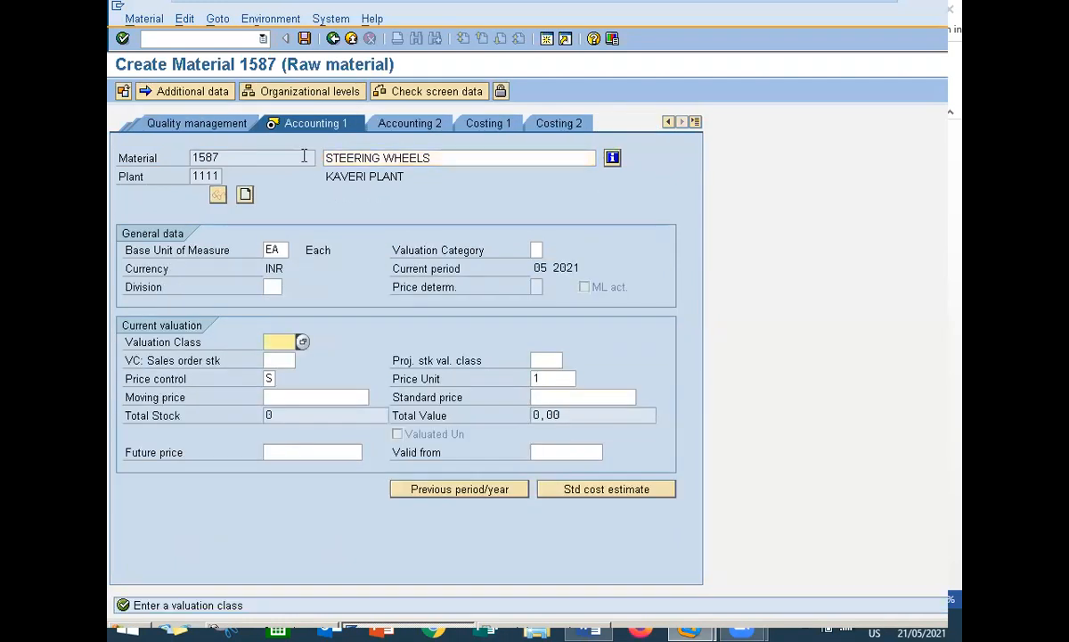
pyautogui.click(303, 344)
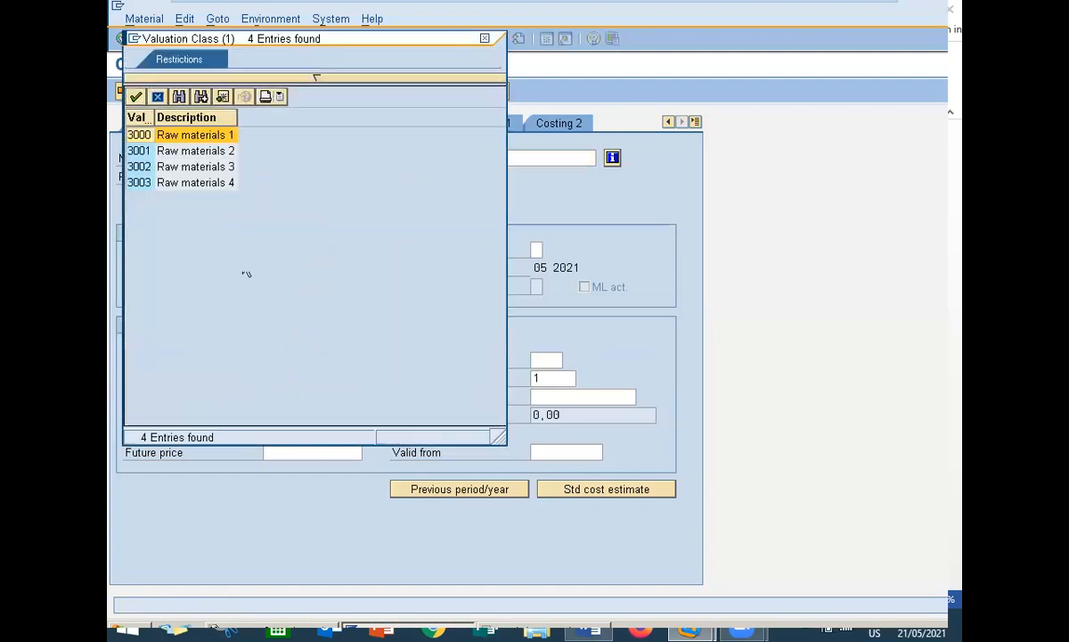
pyautogui.doubleClick(222, 135)
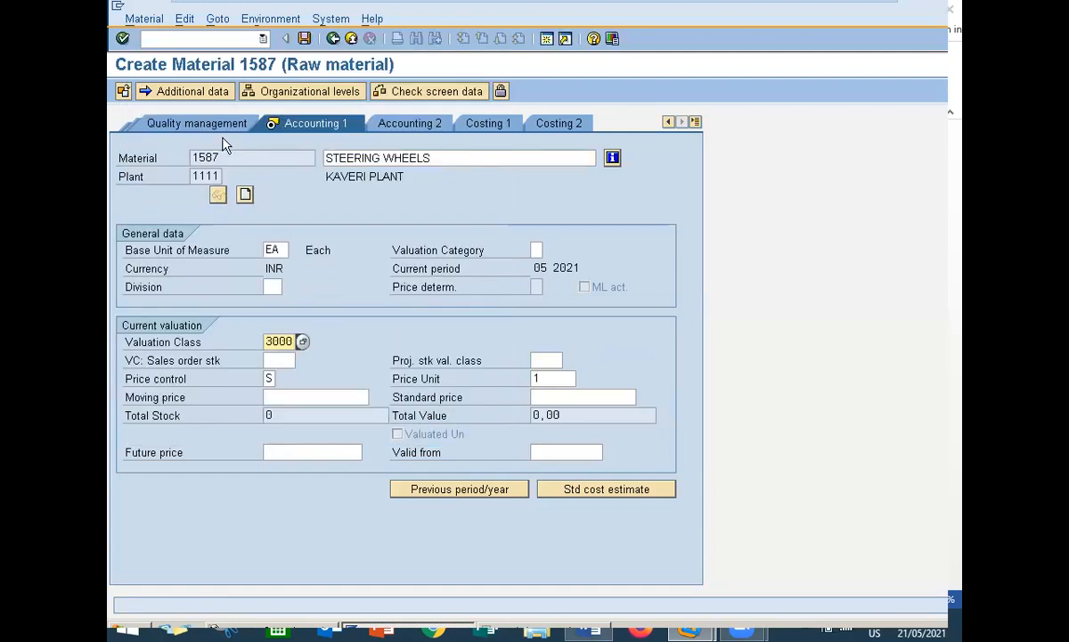
# - Assign valuation category S (VAL CAT ROH) to the material
pyautogui.click(535, 250)
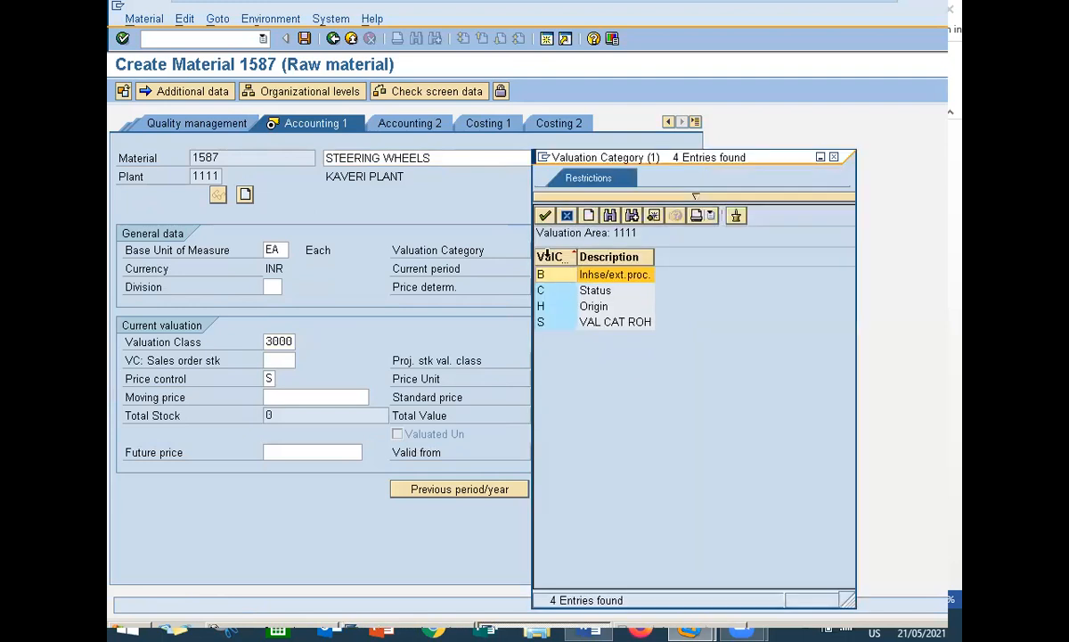
pyautogui.press('Down')
pyautogui.press('Down')
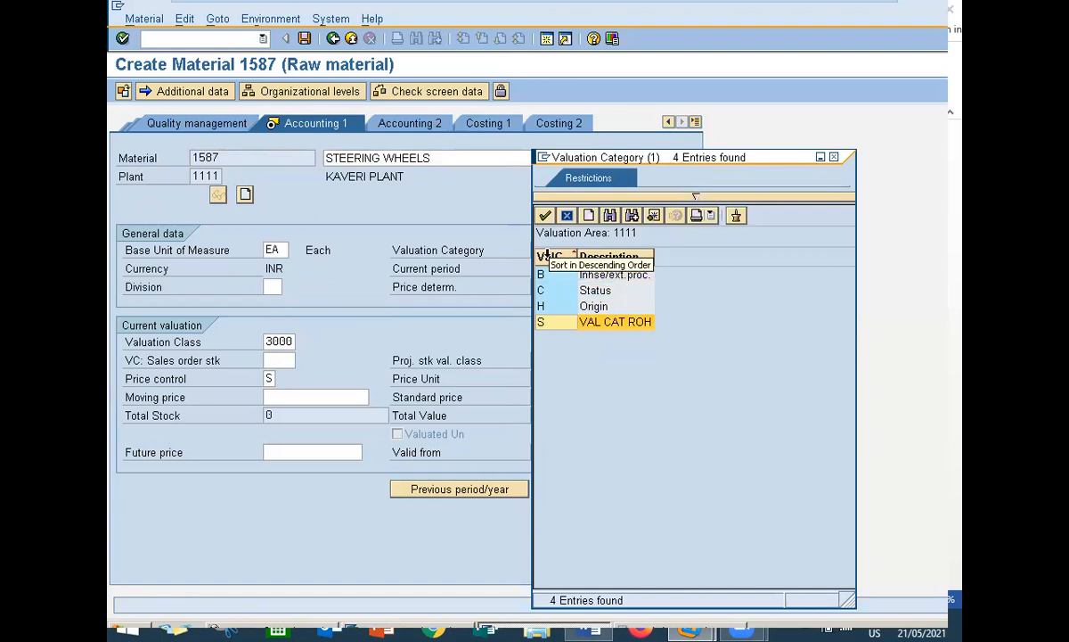
pyautogui.press('Escape')
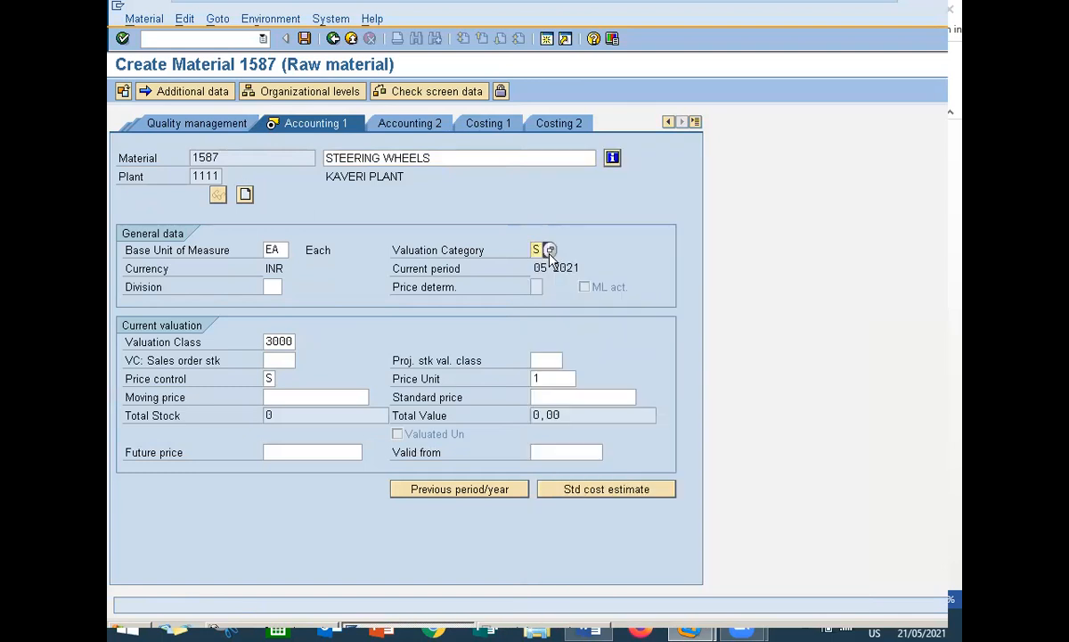
# - Set the material's price control to V (moving average price) in the current valuation data
pyautogui.click(268, 378)
pyautogui.click(283, 378)
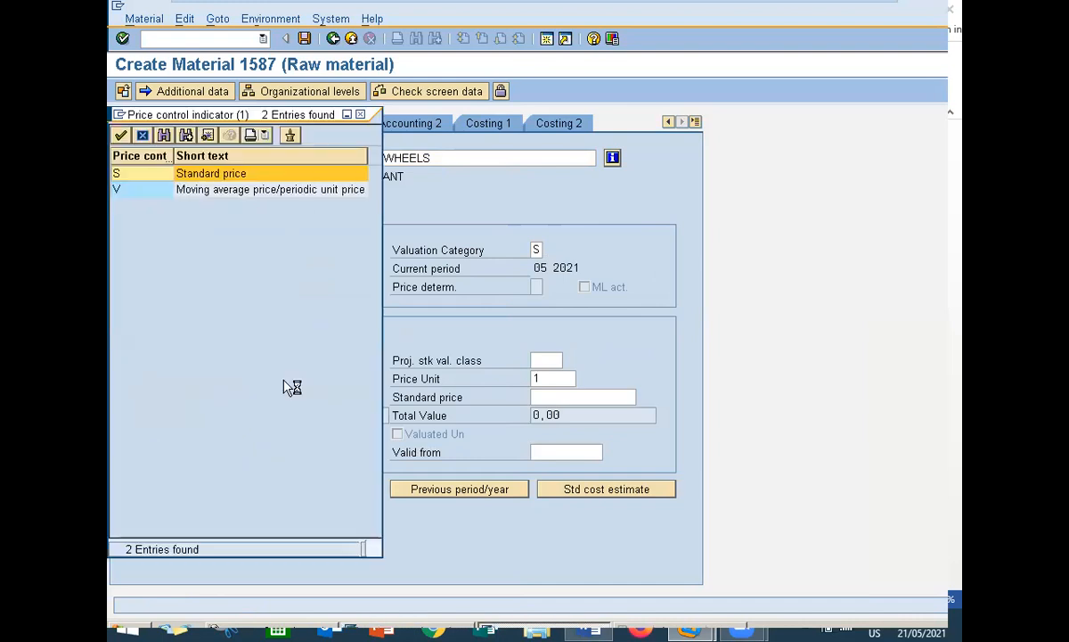
pyautogui.doubleClick(269, 192)
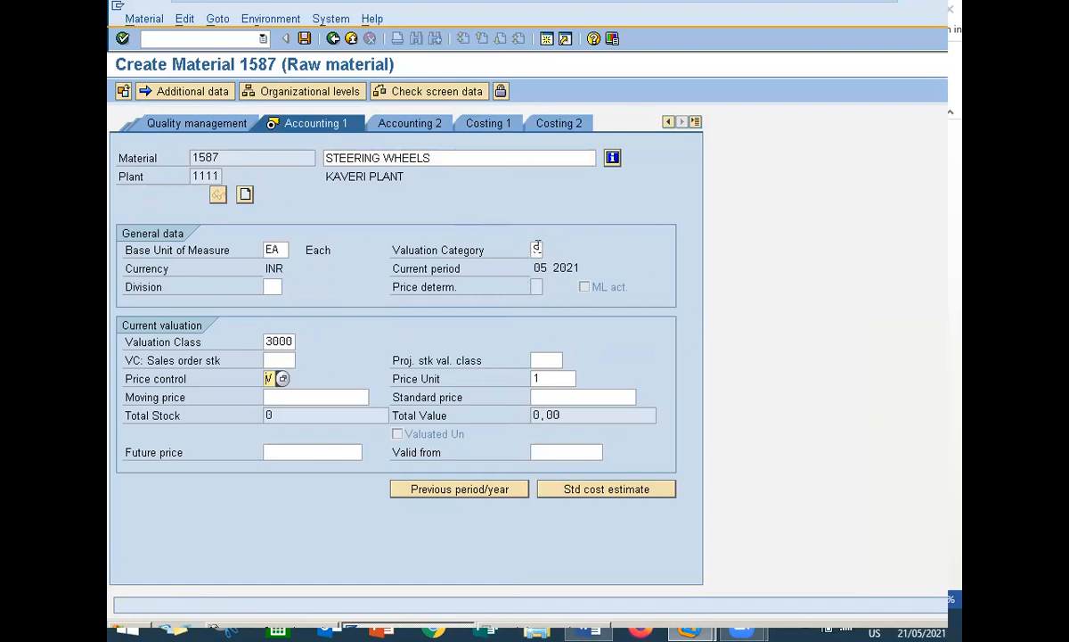
pyautogui.click(536, 249)
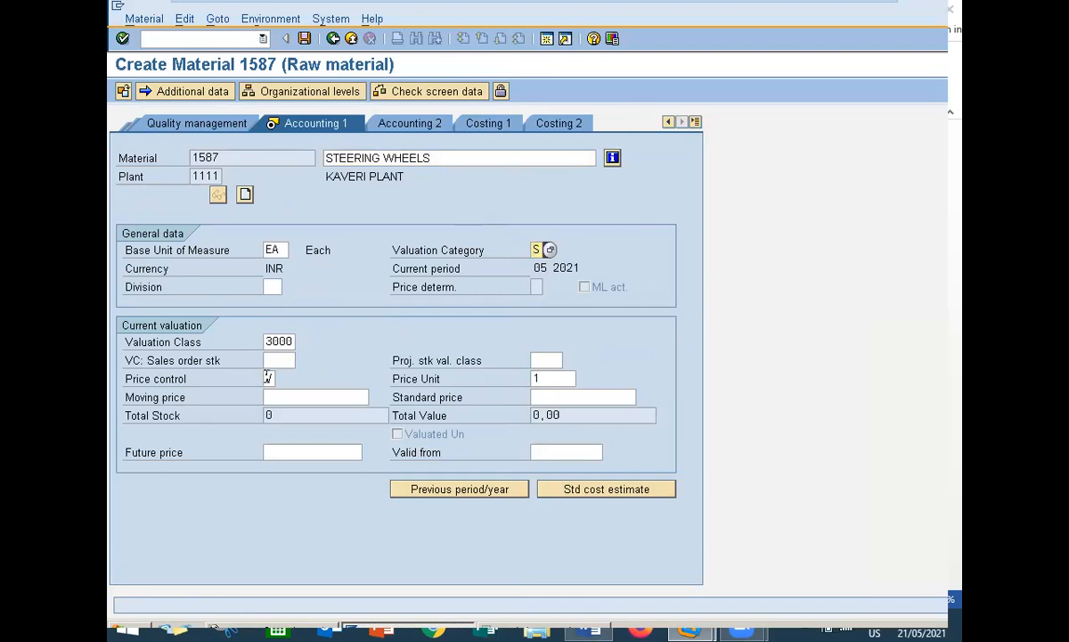
pyautogui.click(267, 377)
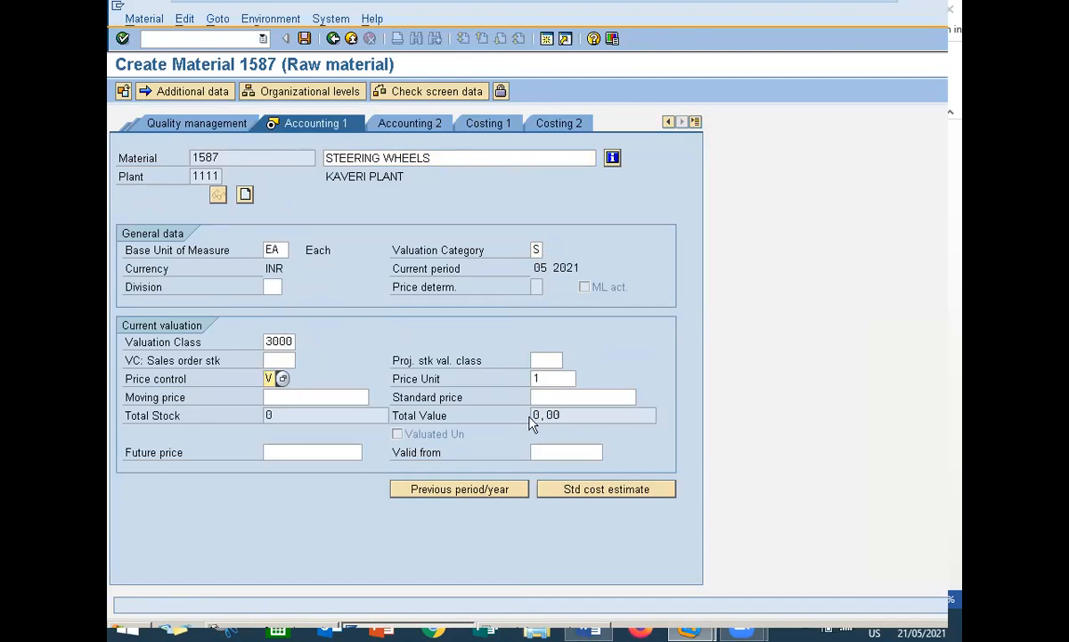
pyautogui.click(592, 399)
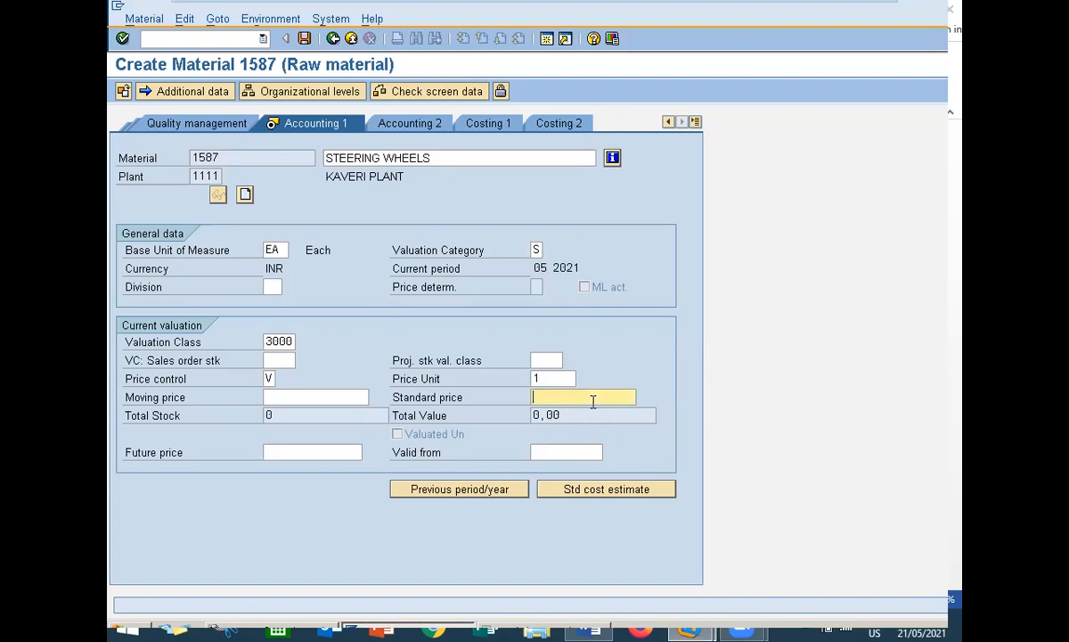
pyautogui.click(195, 175)
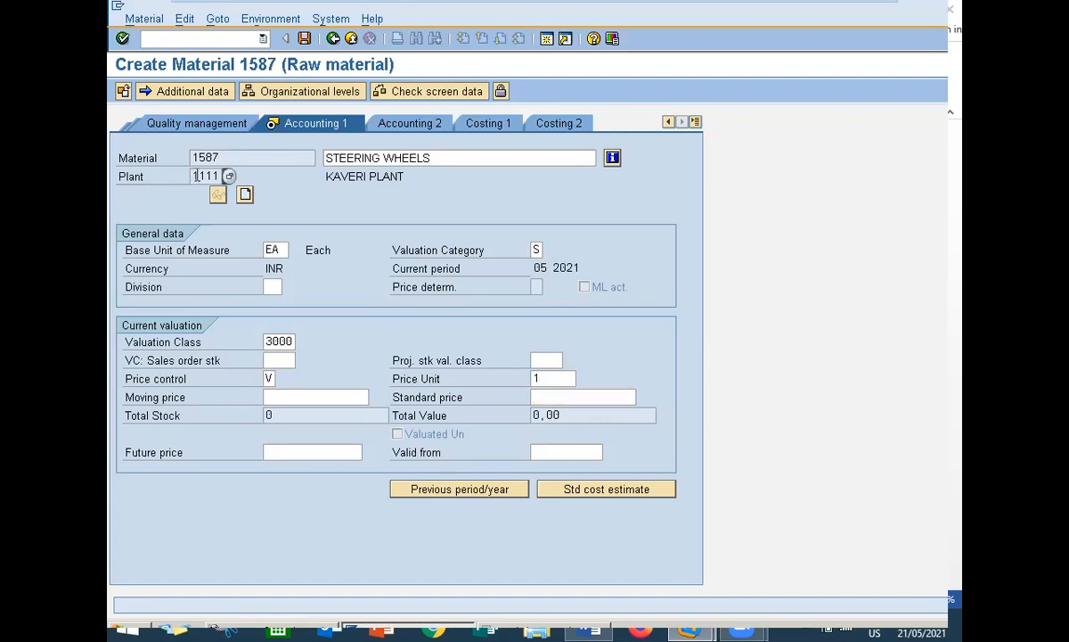
# - Confirm the accounting data, pass through the remaining material views, and save the new material STEERING WHEELS
pyautogui.press('Return')
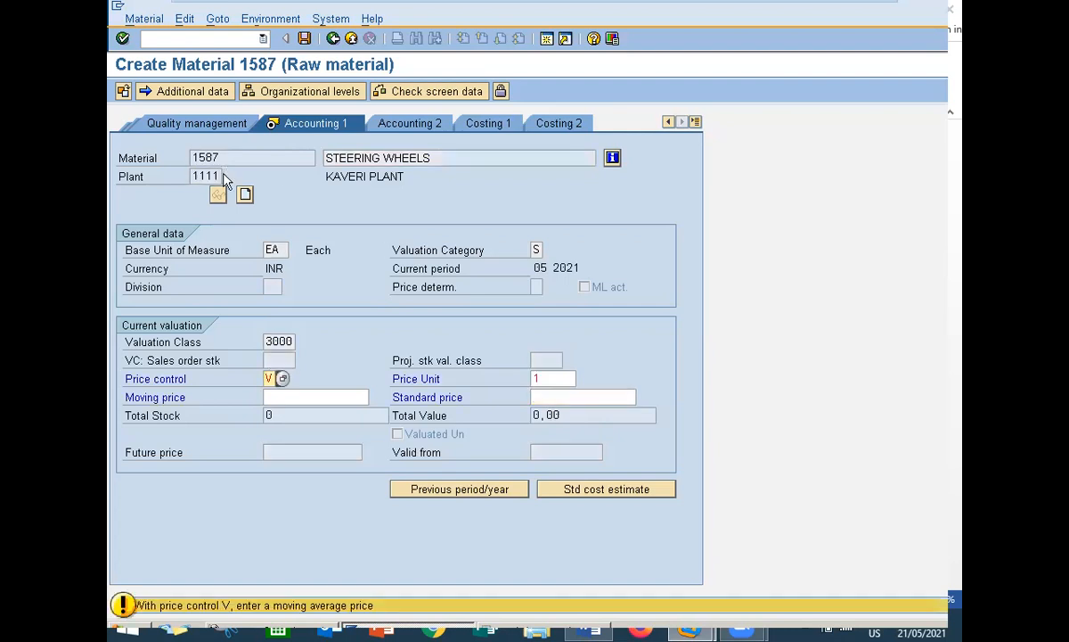
pyautogui.press('Return')
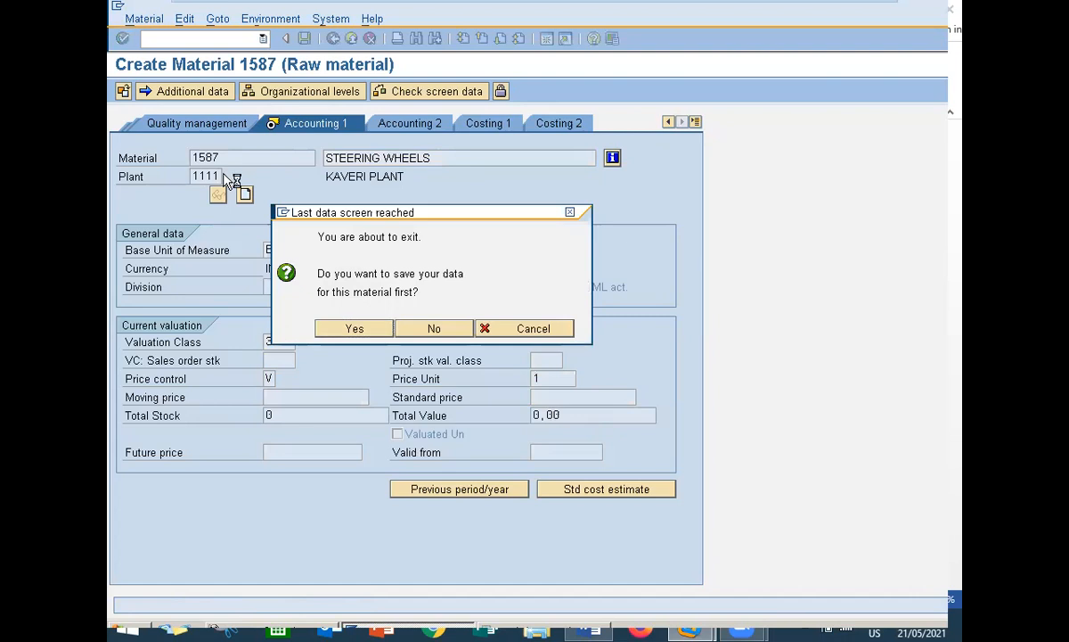
pyautogui.press('Return')
pyautogui.write('1')
pyautogui.press('Return')
pyautogui.press('Return')
pyautogui.press('Return')
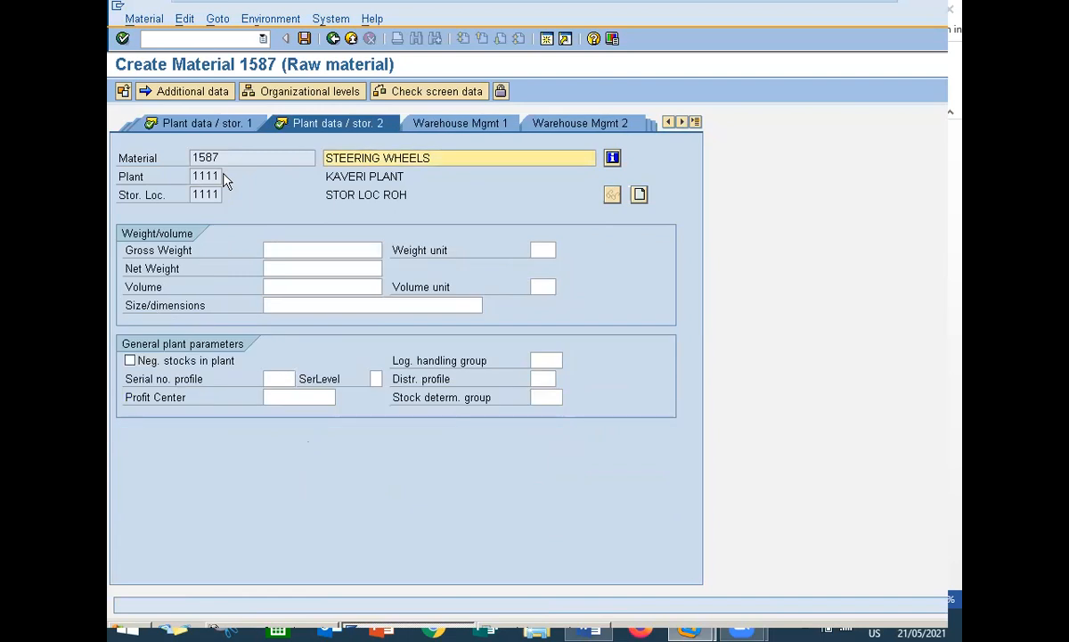
pyautogui.press('Return')
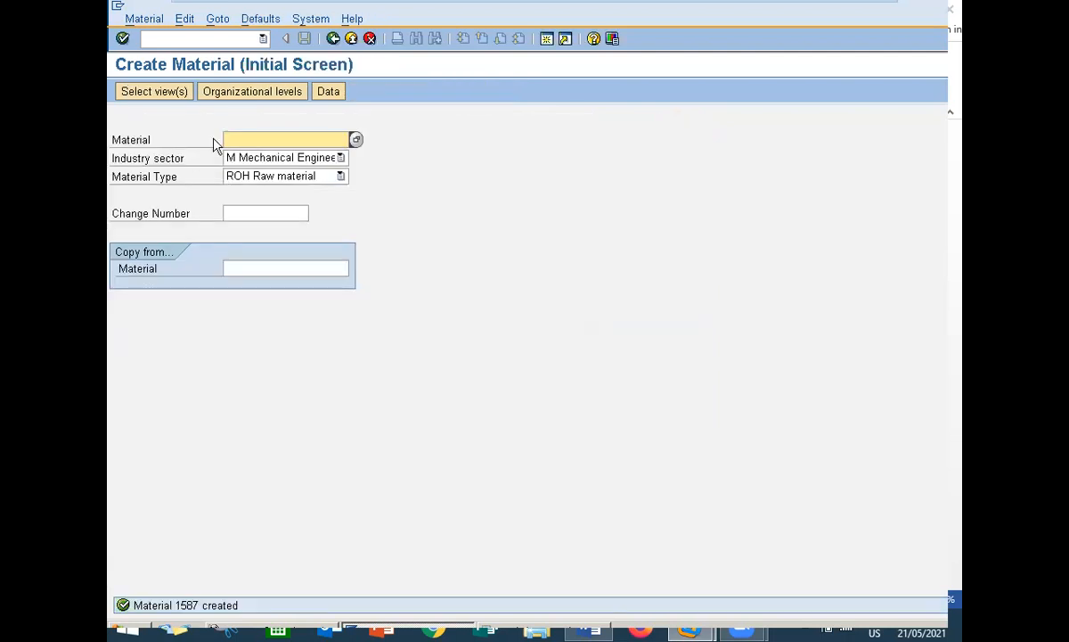
# - Try to create material 1567 for plant 1111 and storage location 1111 with valuation type ZSS from the Notepad notes
pyautogui.write('1567')
pyautogui.press('Return')
pyautogui.press('Return')
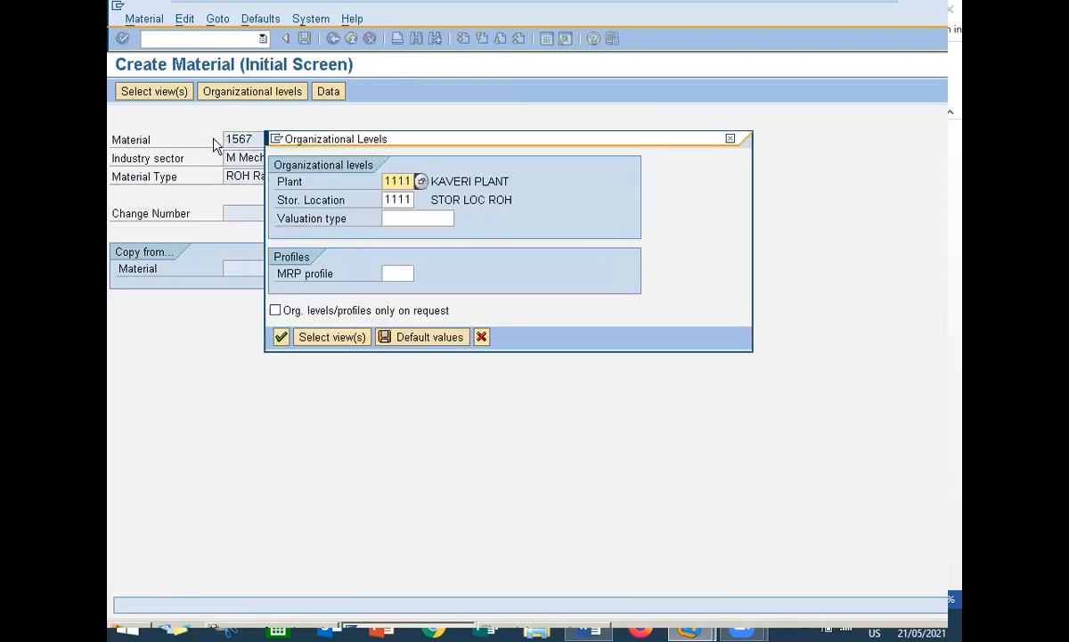
pyautogui.click(414, 221)
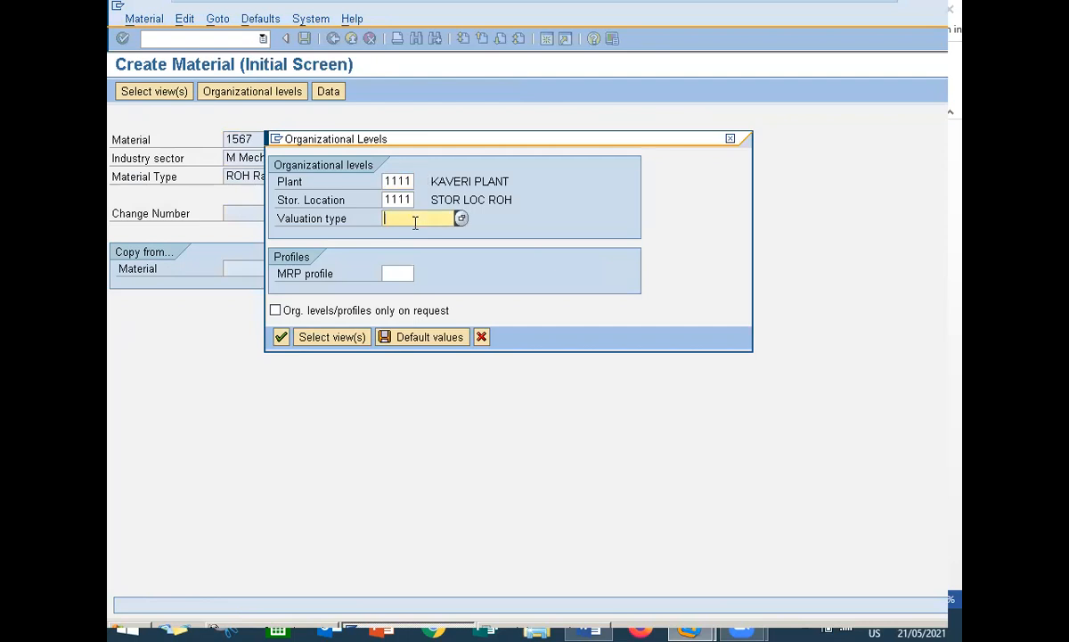
pyautogui.hotkey('alt', 'Tab')
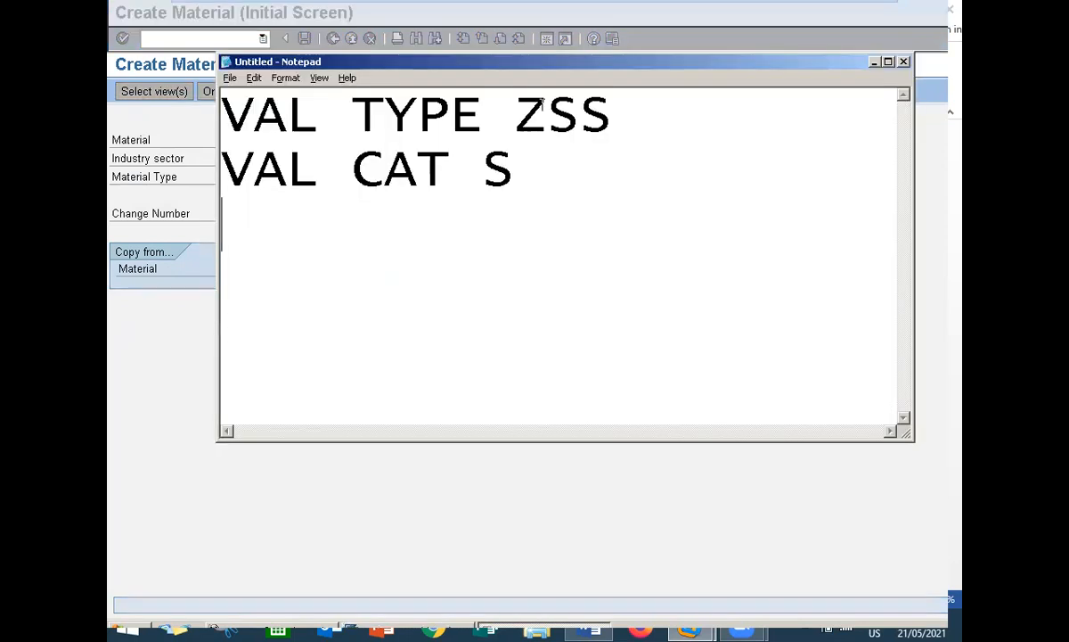
pyautogui.moveTo(524, 112); pyautogui.dragTo(601, 111)
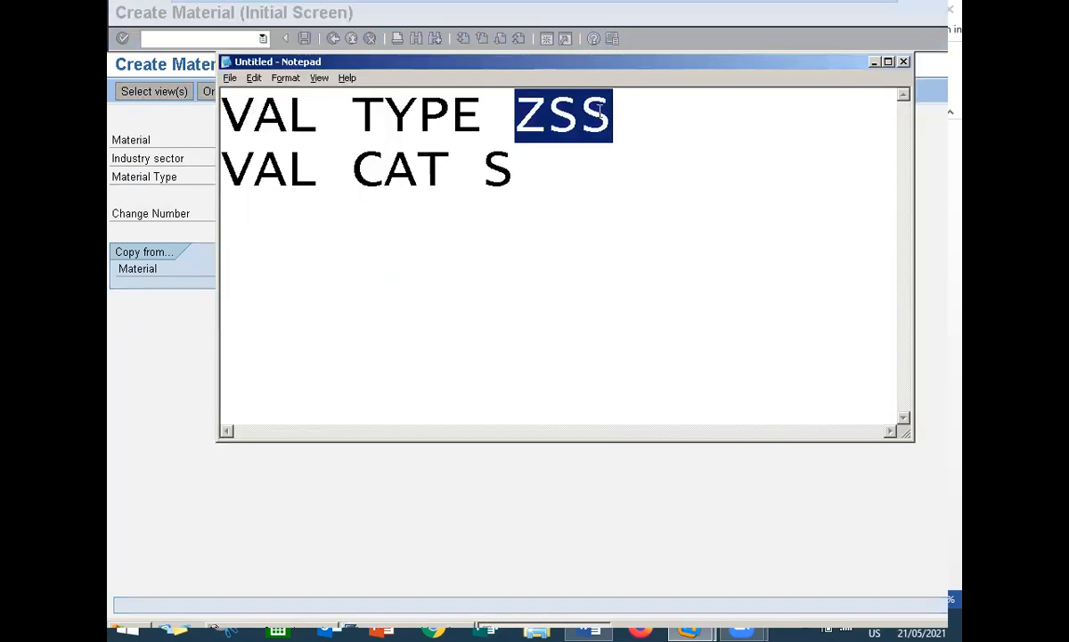
pyautogui.hotkey('alt', 'Tab')
pyautogui.write('ZSS')
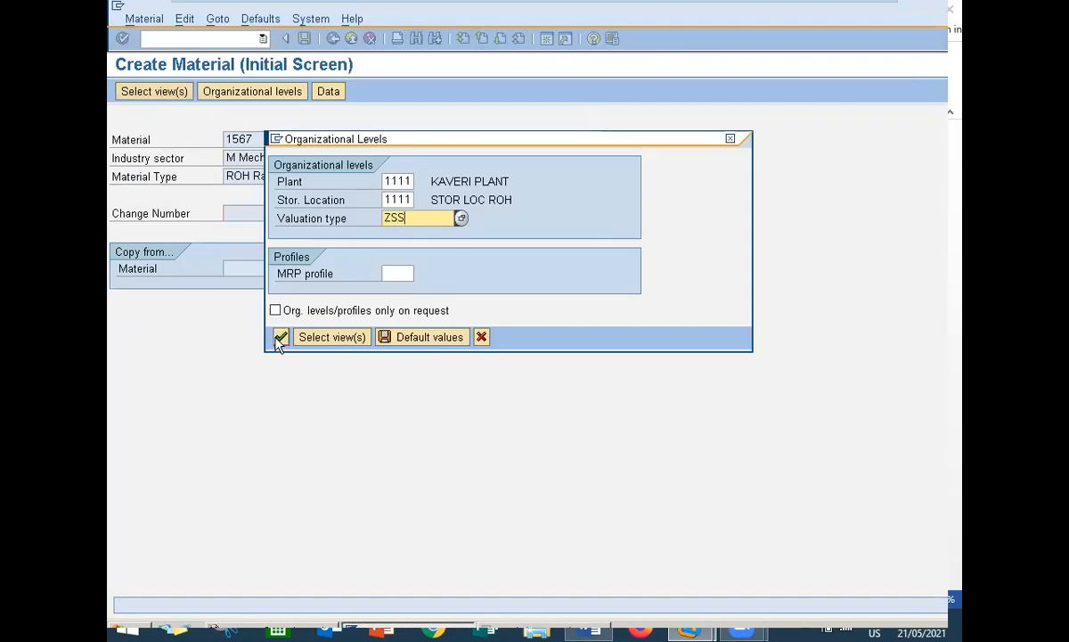
pyautogui.click(280, 338)
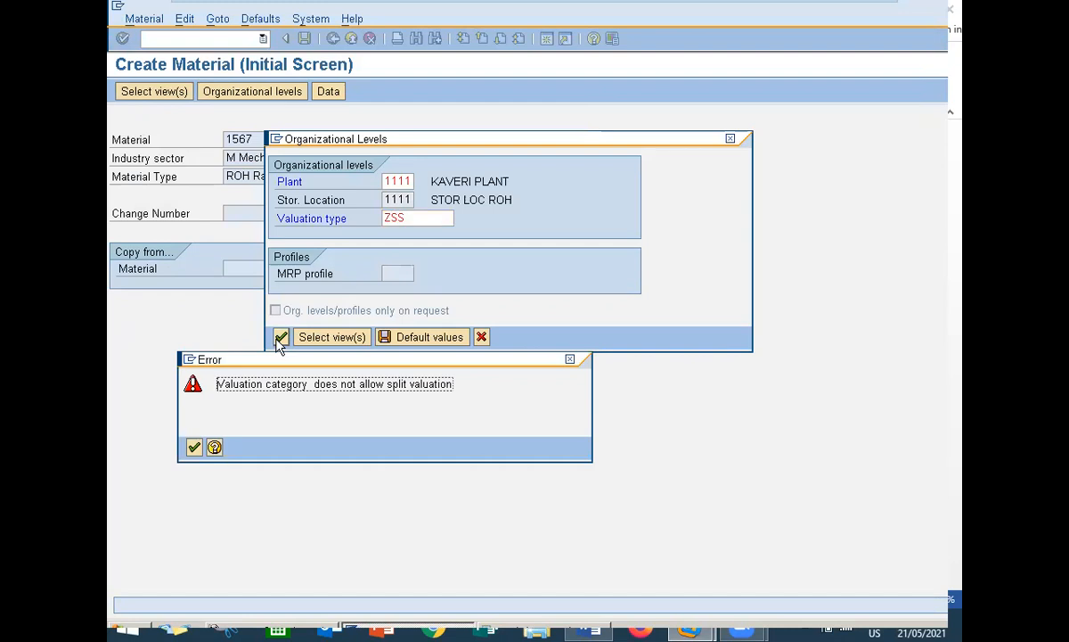
# - Read the detailed help for the split valuation error message, and close the help and the message
pyautogui.click(215, 447)
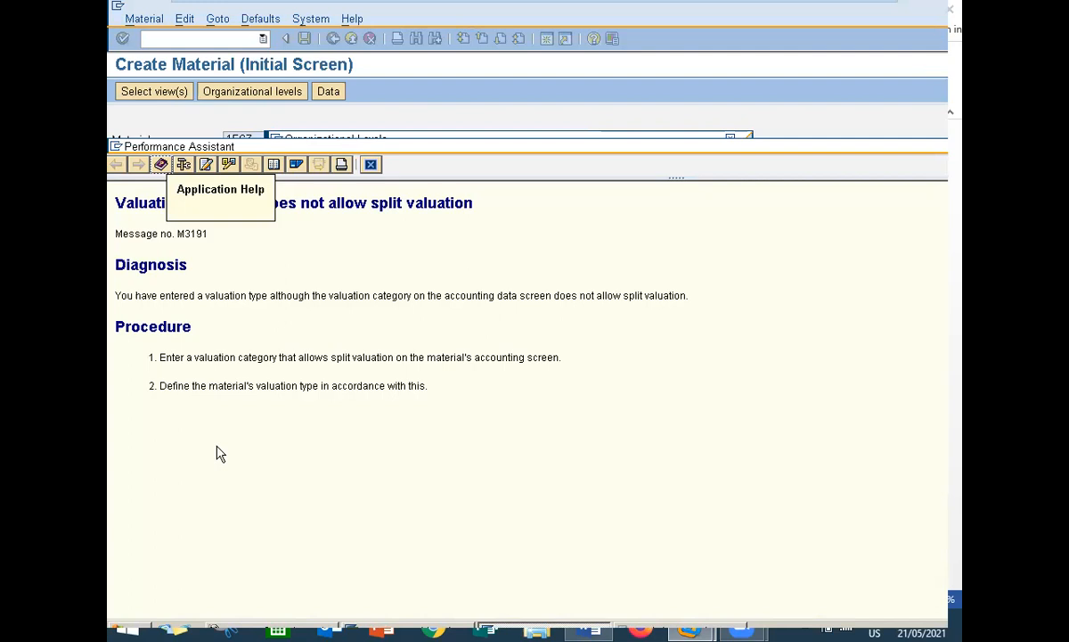
pyautogui.click(373, 167)
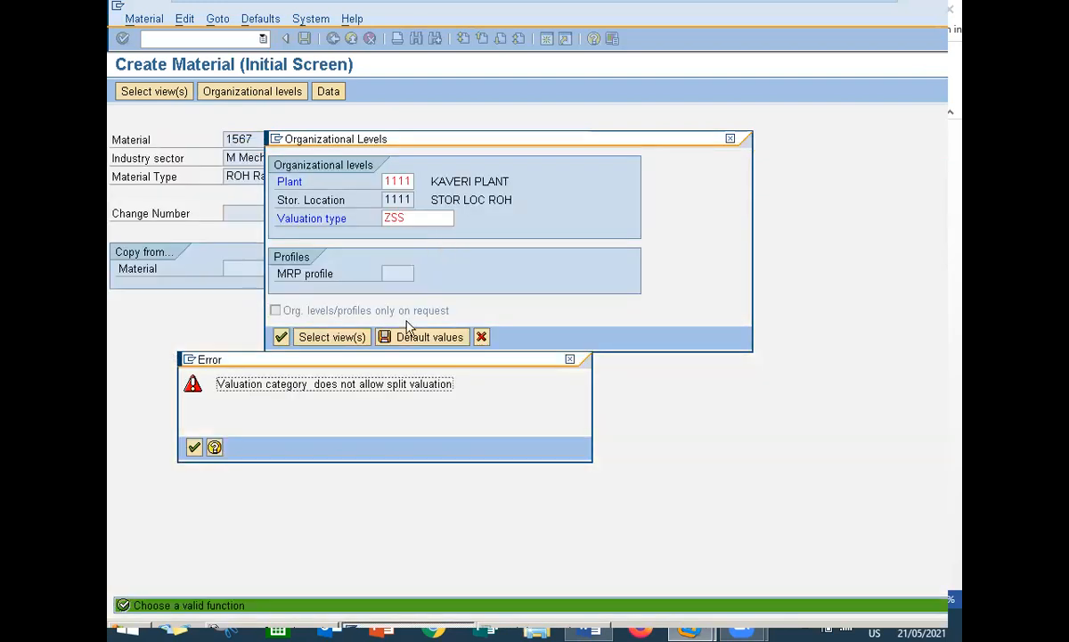
pyautogui.click(571, 360)
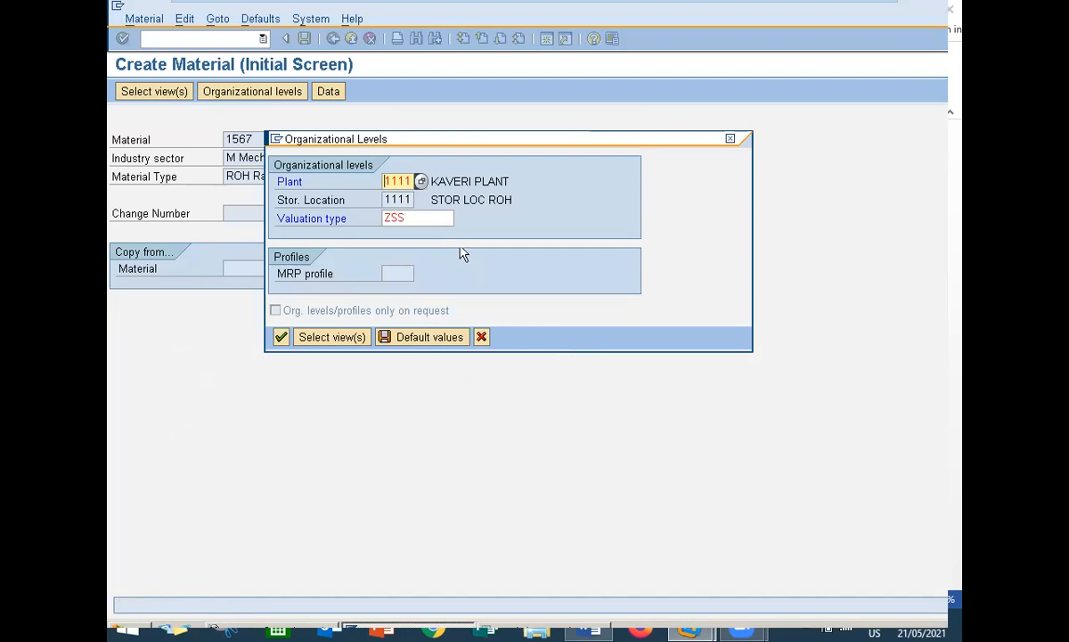
# - Clear the valuation type in the organizational levels, re-enter ZSS, and try to confirm it again
pyautogui.click(441, 216)
pyautogui.press('Return')
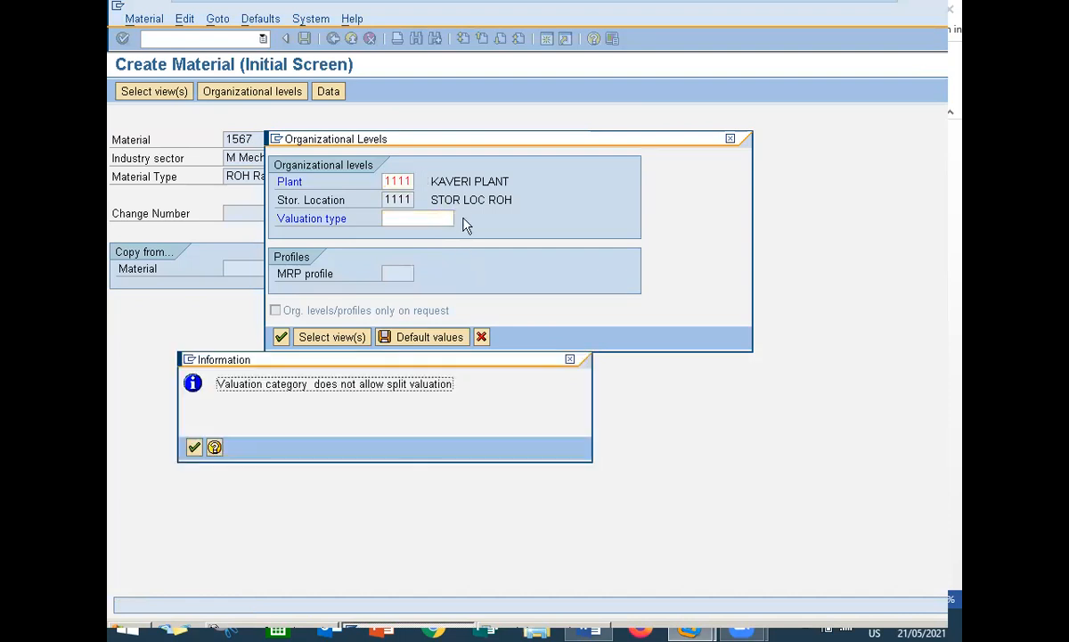
pyautogui.press('Return')
pyautogui.write('ZSS')
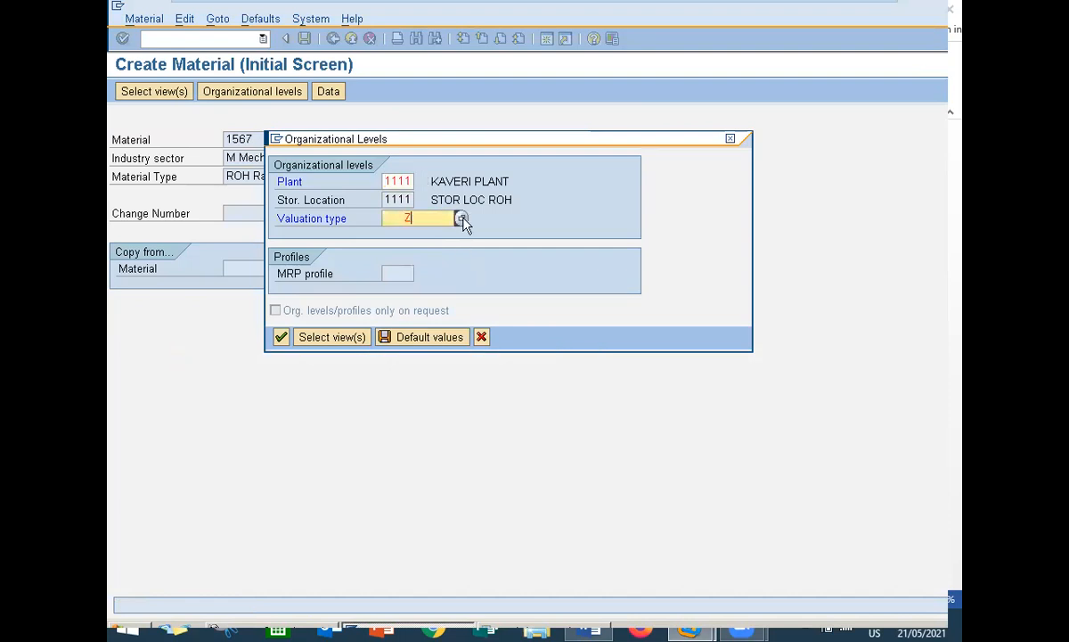
pyautogui.press('BackSpace')
pyautogui.press('BackSpace')
pyautogui.press('BackSpace')
pyautogui.write('ZSS')
pyautogui.press('Return')
pyautogui.press('Return')
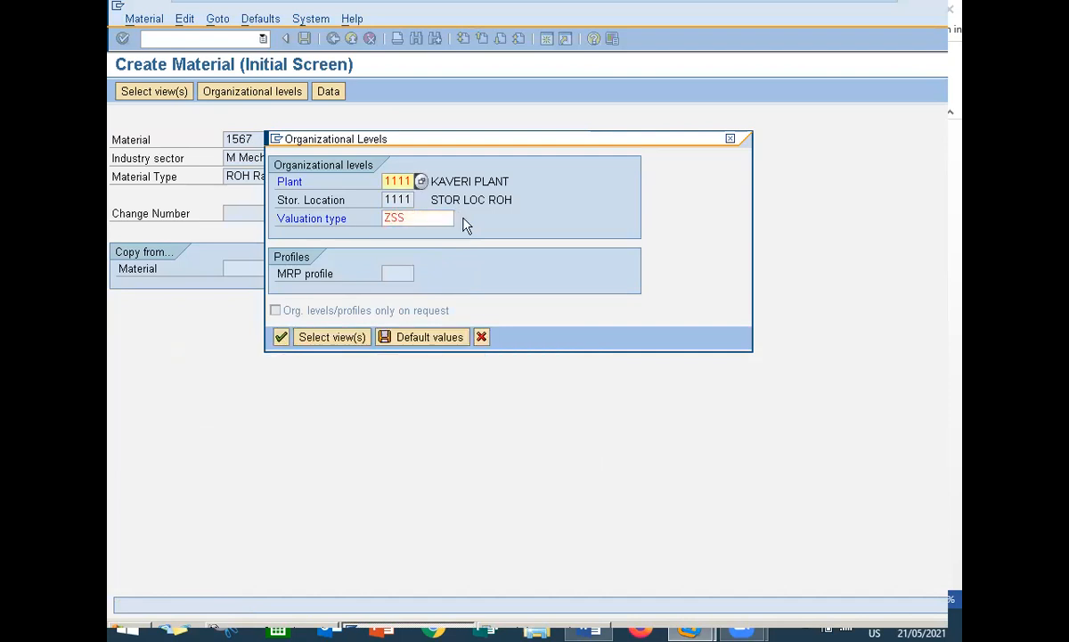
pyautogui.press('Return')
# - Try valuation type ZSS for material 1567 in Change Material (MM02), and return to the start screen
pyautogui.write('MM02')
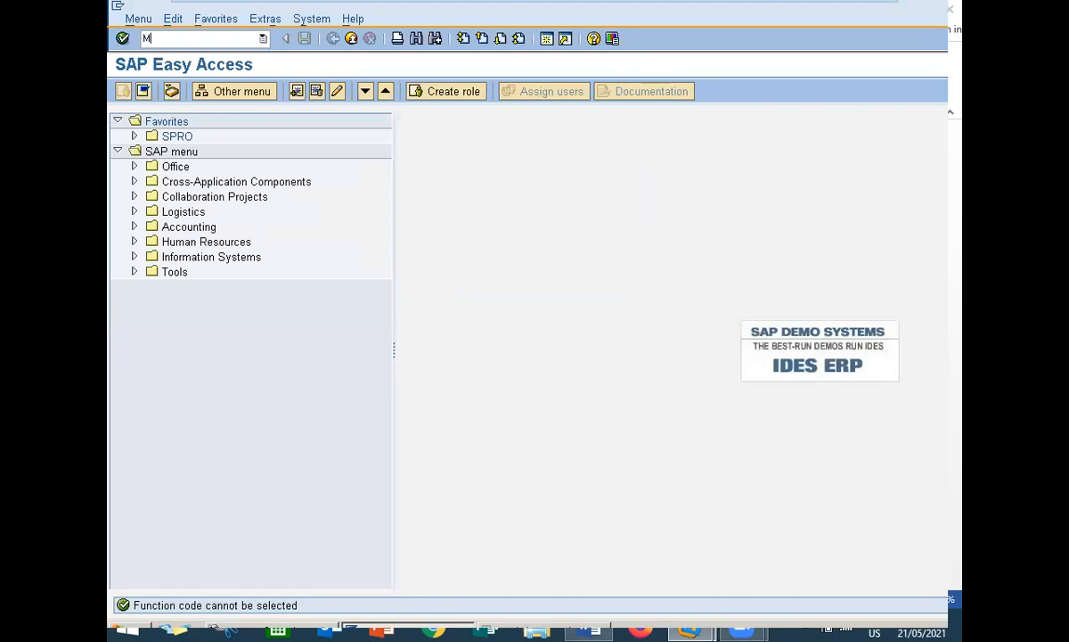
pyautogui.press('Return')
pyautogui.press('Return')
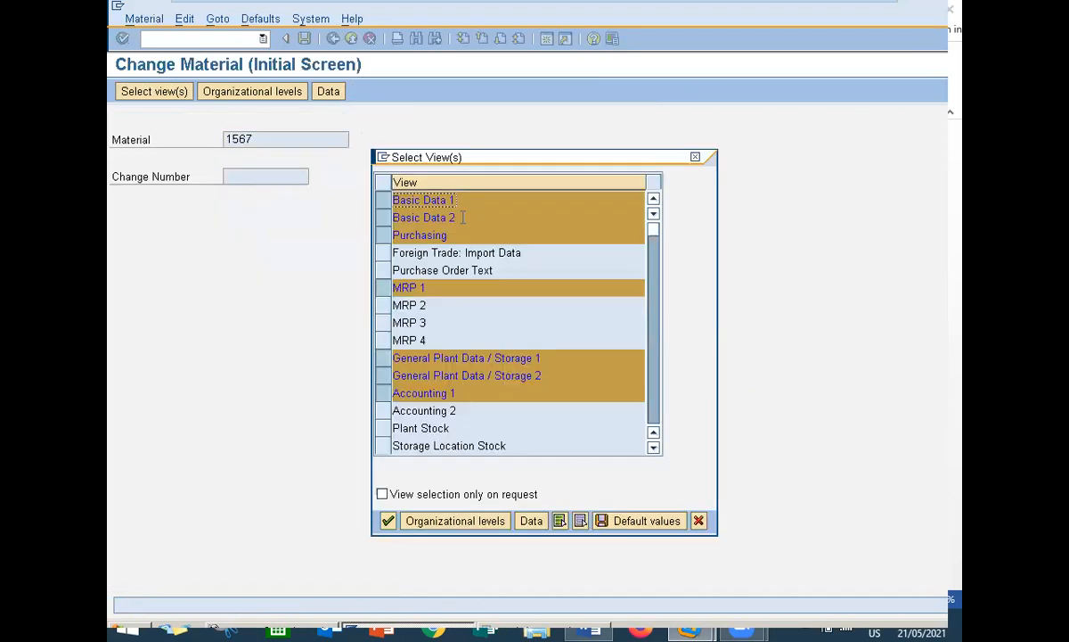
pyautogui.press('Return')
pyautogui.press('Tab')
pyautogui.press('Tab')
pyautogui.write('ZSS')
pyautogui.press('Return')
pyautogui.press('Return')
pyautogui.press('Escape')
pyautogui.press('F3')
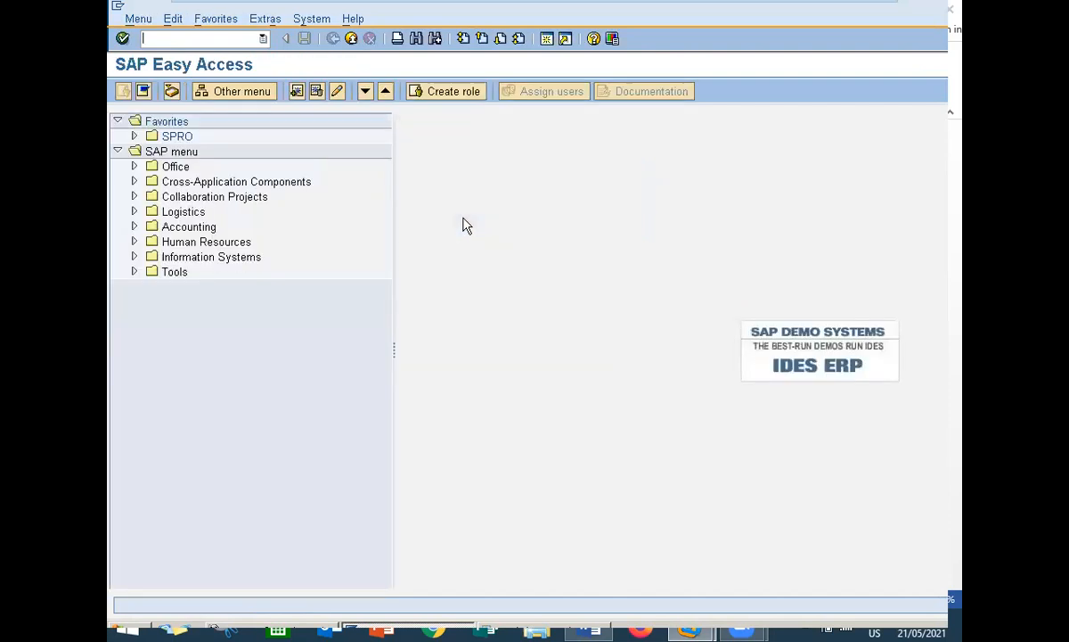
# - Restart material creation (MM01) for 1567 with the preselected views and try valuation type ZSS at plant 1111
pyautogui.write('mm01')
pyautogui.press('Return')
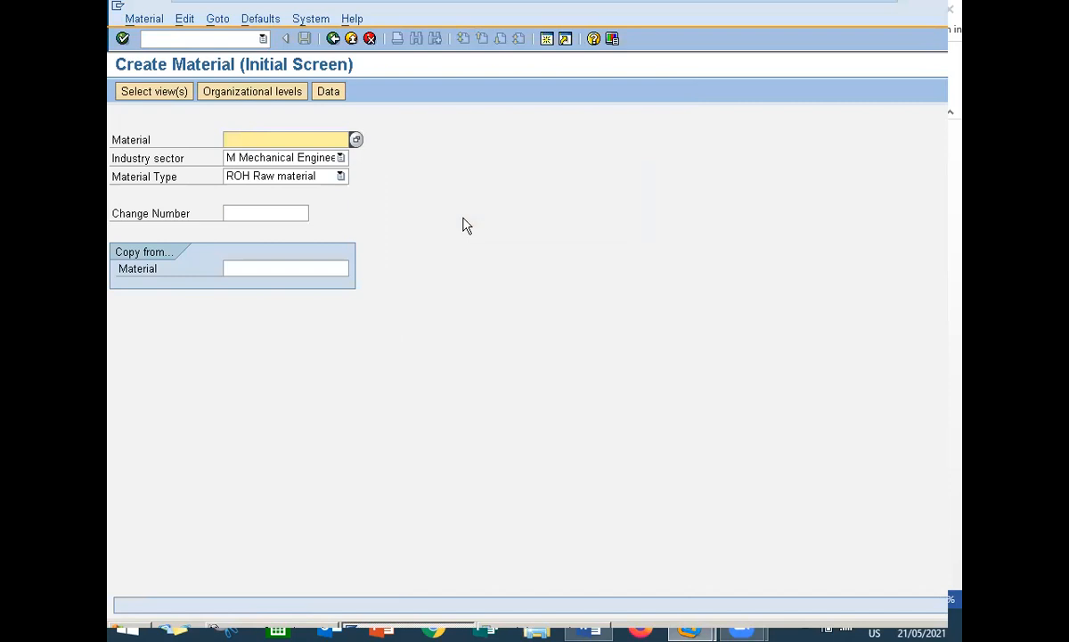
pyautogui.press('Down')
pyautogui.press('Return')
pyautogui.press('Return')
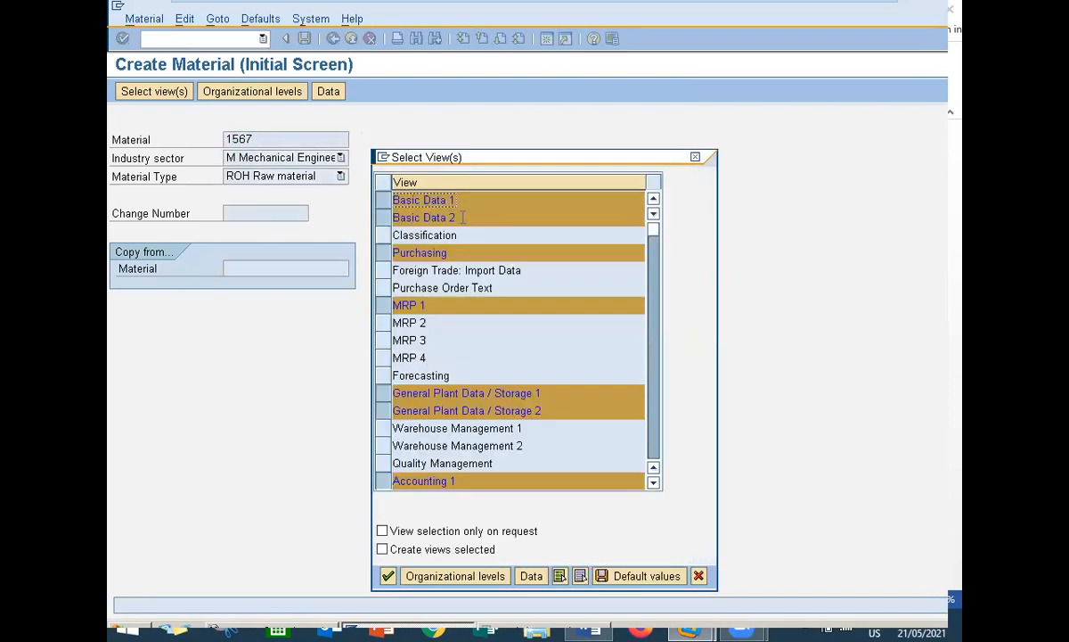
pyautogui.press('Return')
pyautogui.press('Tab')
pyautogui.write('ZSS')
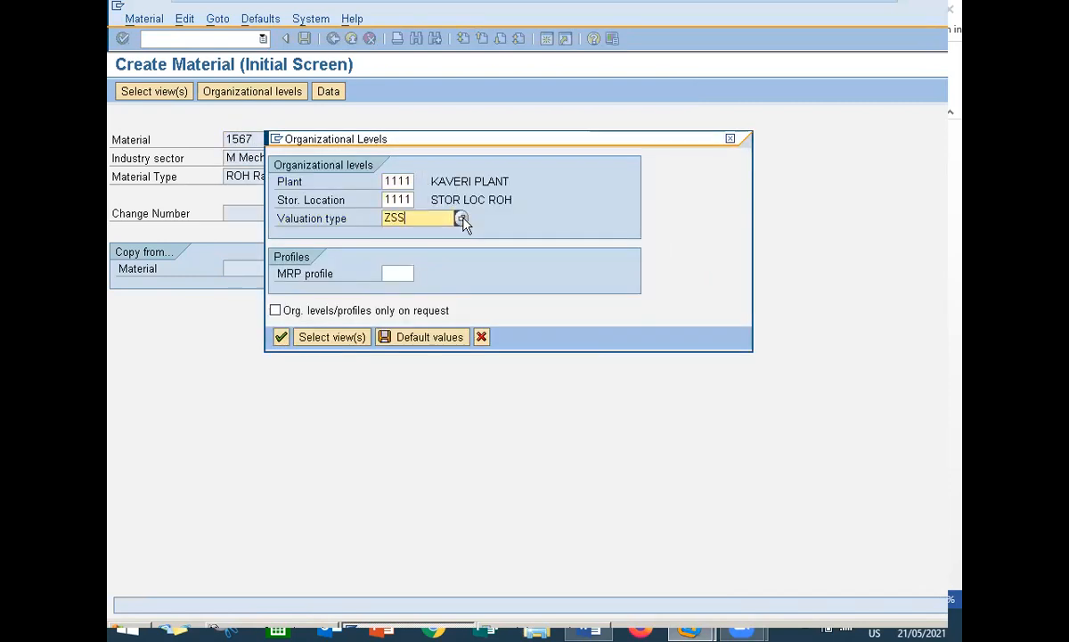
pyautogui.press('Return')
pyautogui.press('Return')
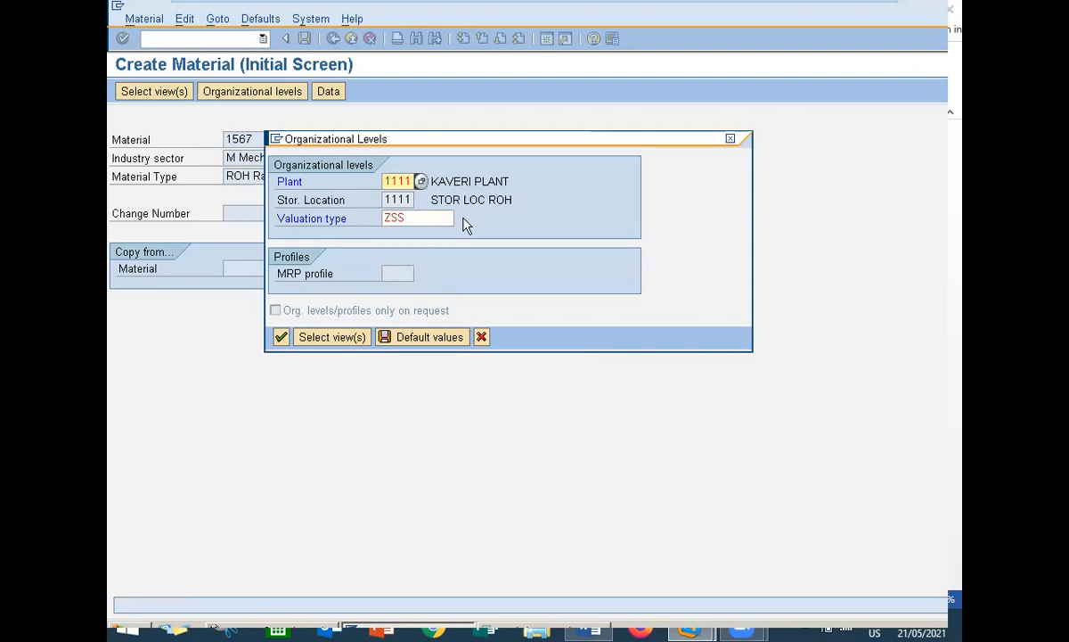
# - Open Configure Split Valuation in the SPRO reference IMG under Materials Management, Valuation and Account Assignment, Split Valuation
pyautogui.write('SPRO')
pyautogui.press('Return')
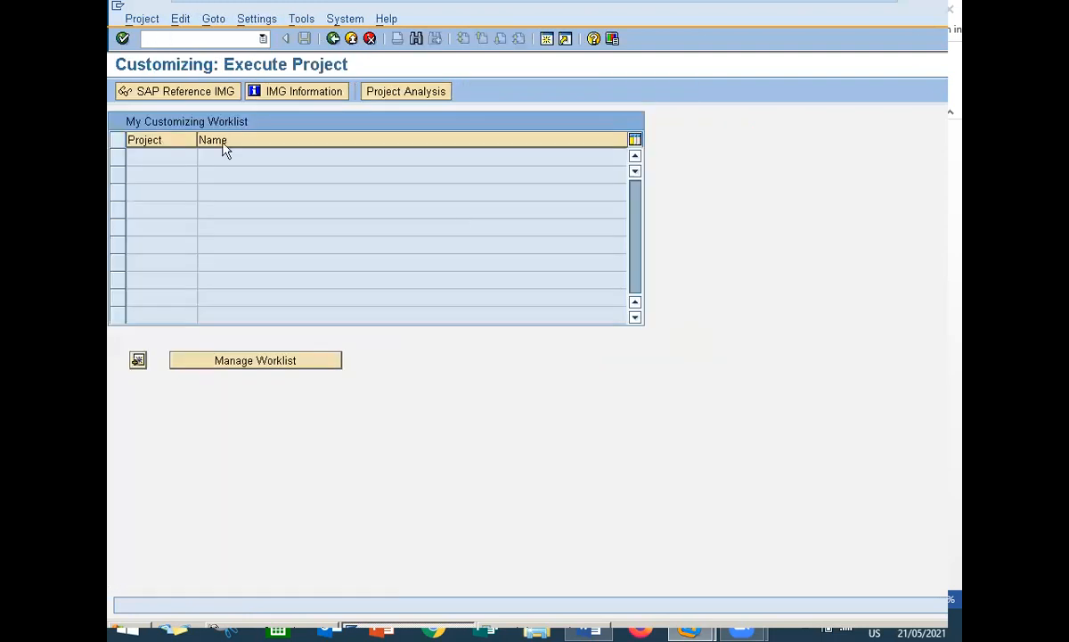
pyautogui.click(147, 94)
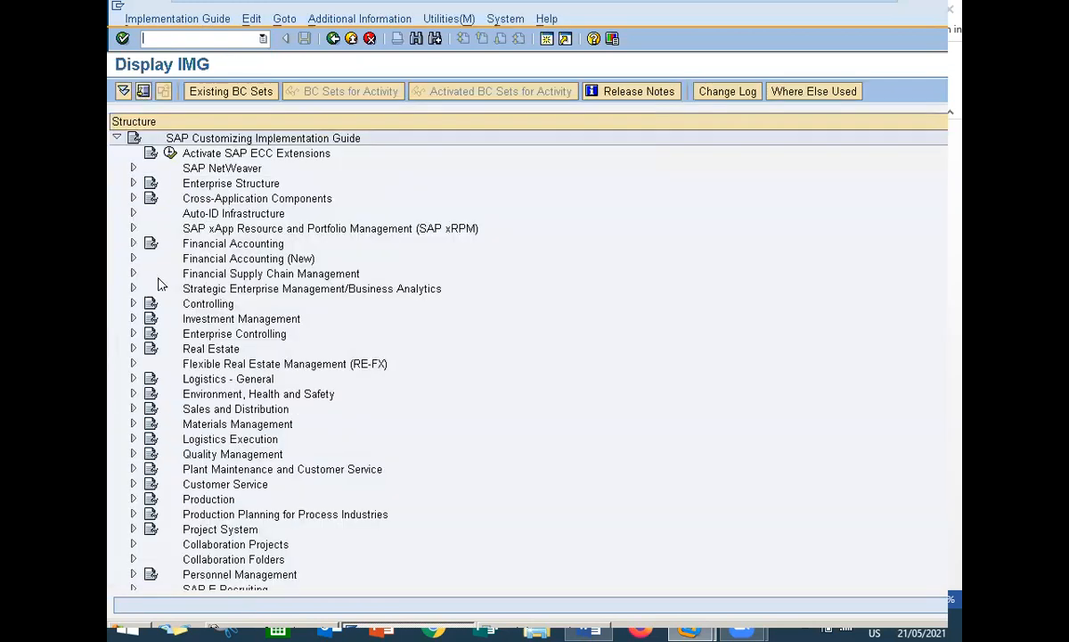
pyautogui.click(133, 424)
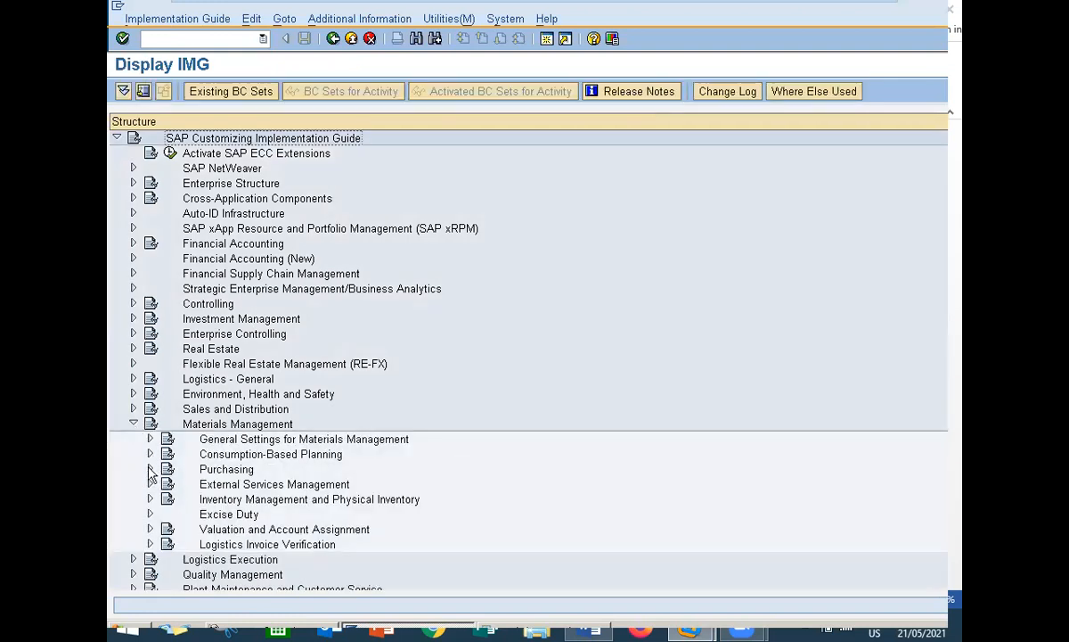
pyautogui.click(150, 529)
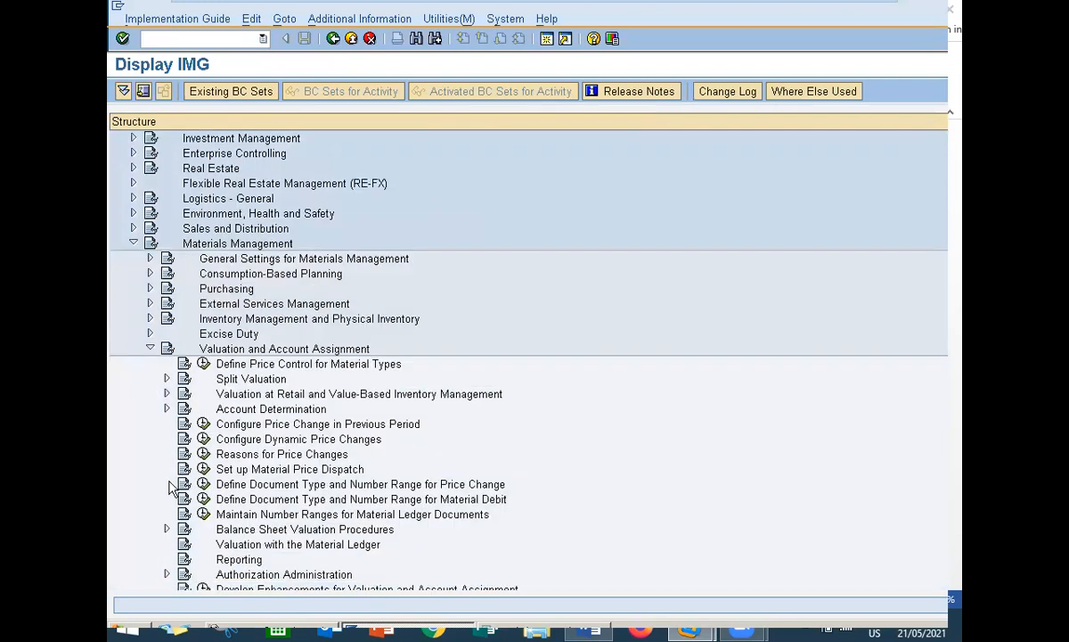
pyautogui.click(167, 378)
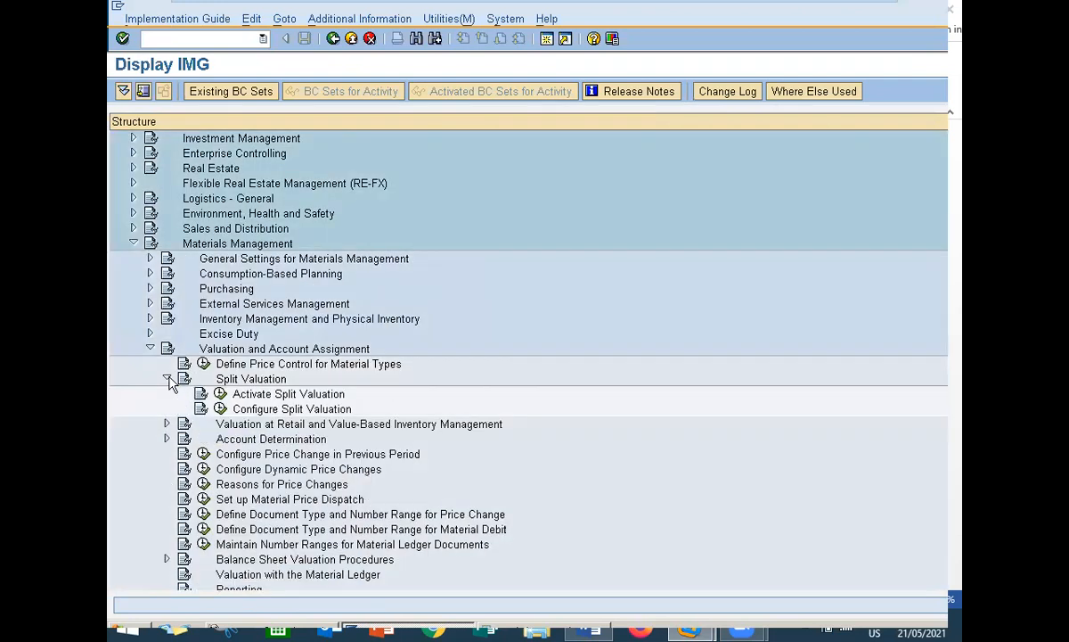
pyautogui.click(219, 408)
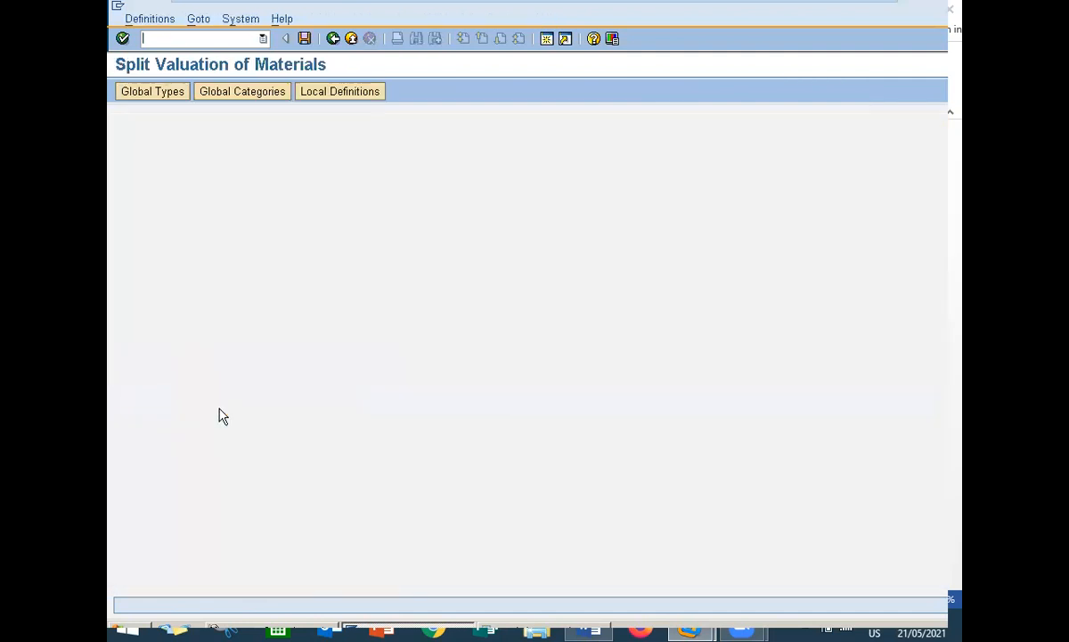
# - Review the settings of valuation type ZSS in the global valuation types, and return to the list
pyautogui.click(164, 95)
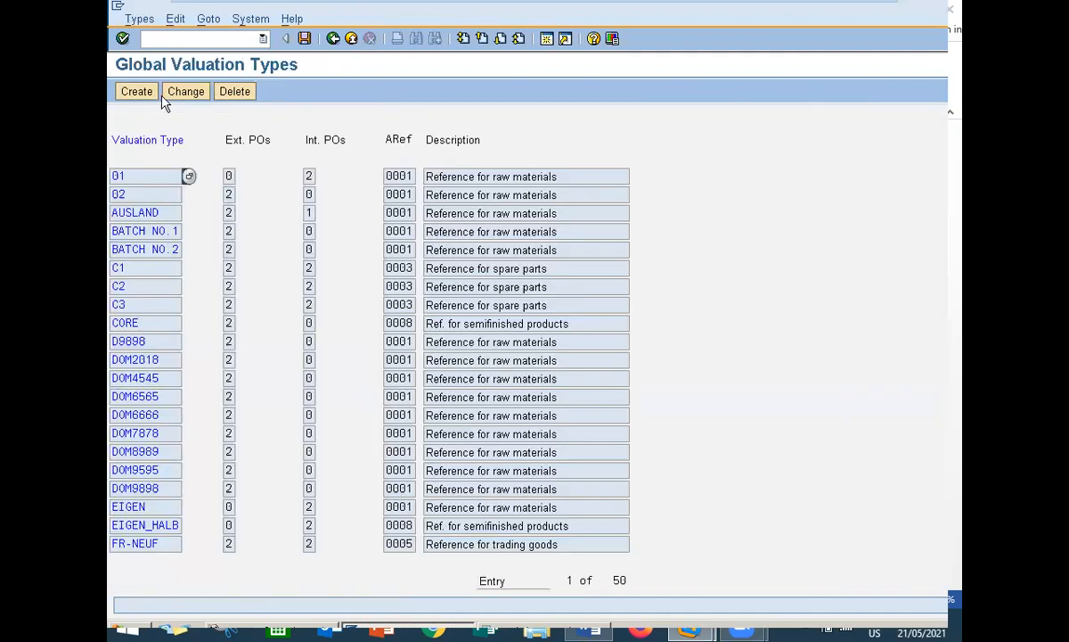
pyautogui.click(174, 466)
pyautogui.press('pagedown')
pyautogui.press('pagedown')
pyautogui.press('pagedown')
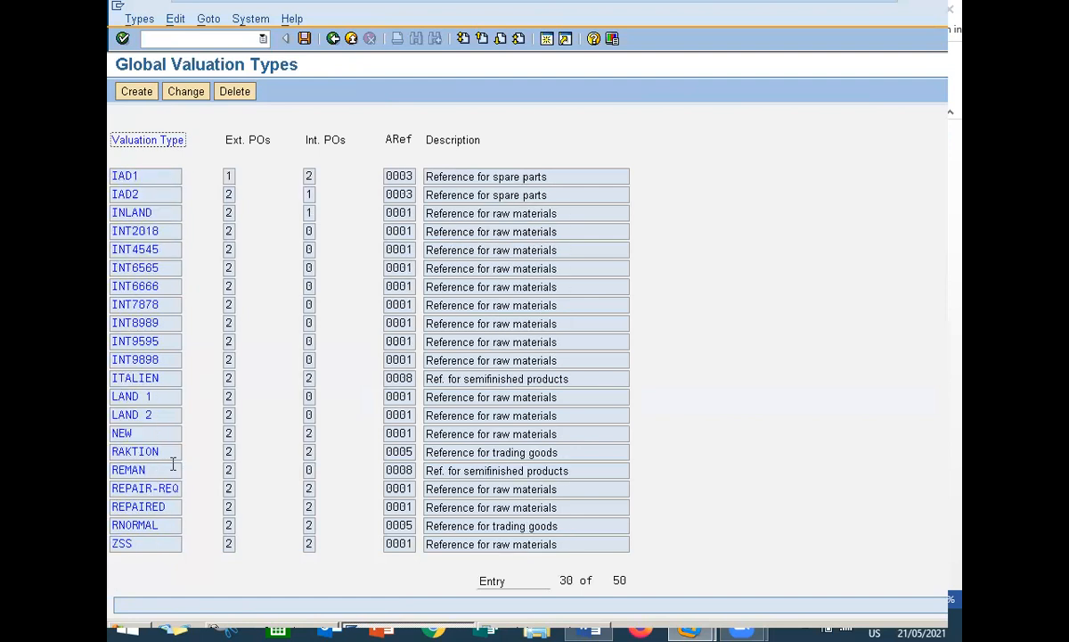
pyautogui.click(142, 543)
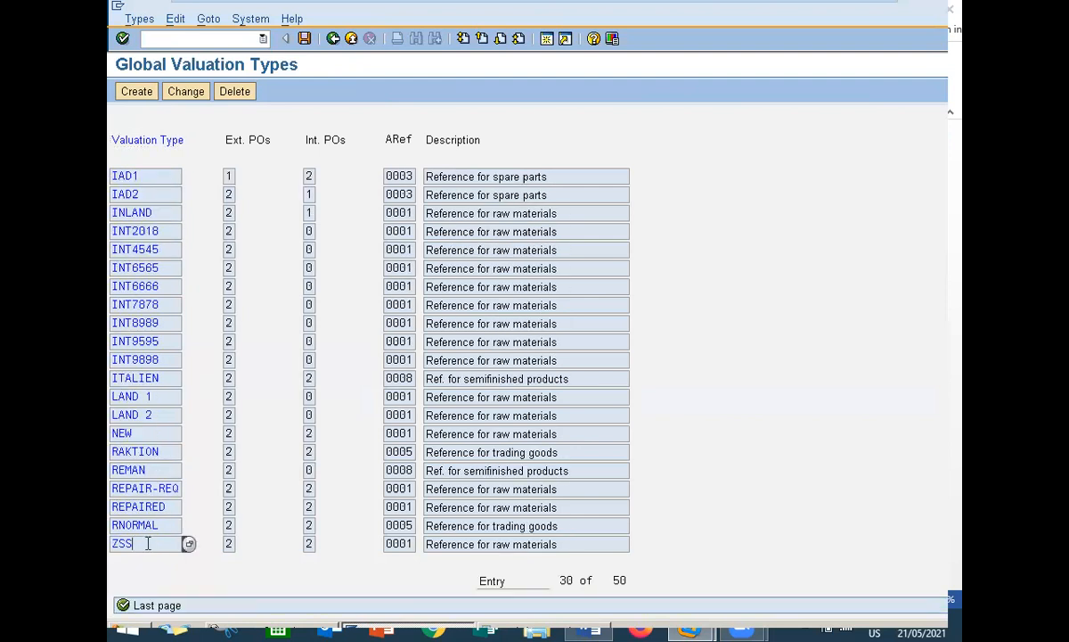
pyautogui.click(179, 96)
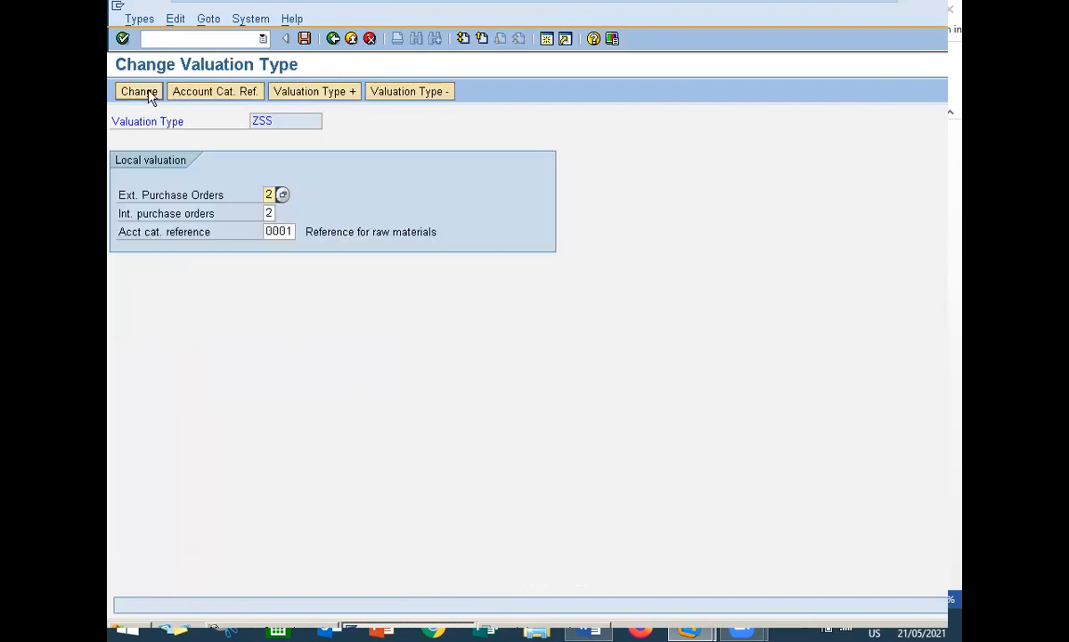
pyautogui.click(333, 40)
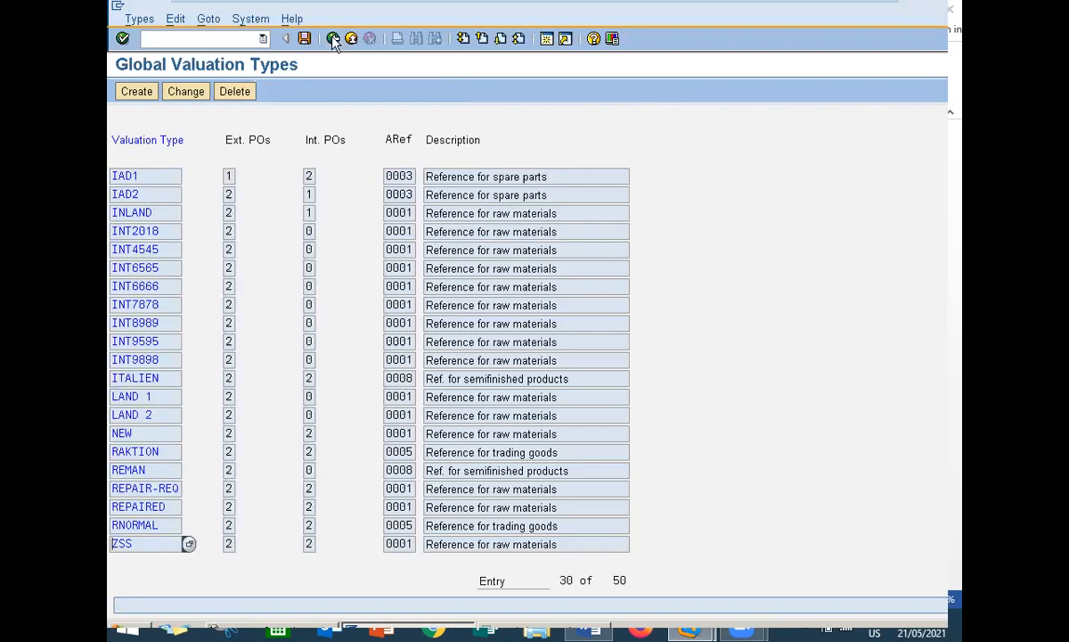
pyautogui.click(150, 93)
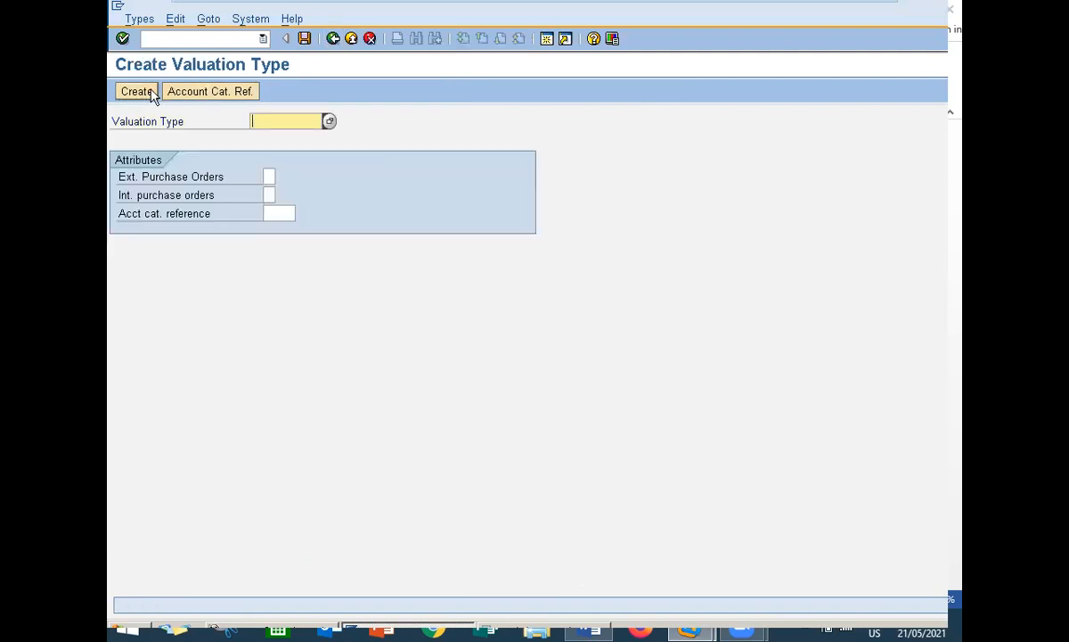
pyautogui.press('Escape')
pyautogui.press('Escape')
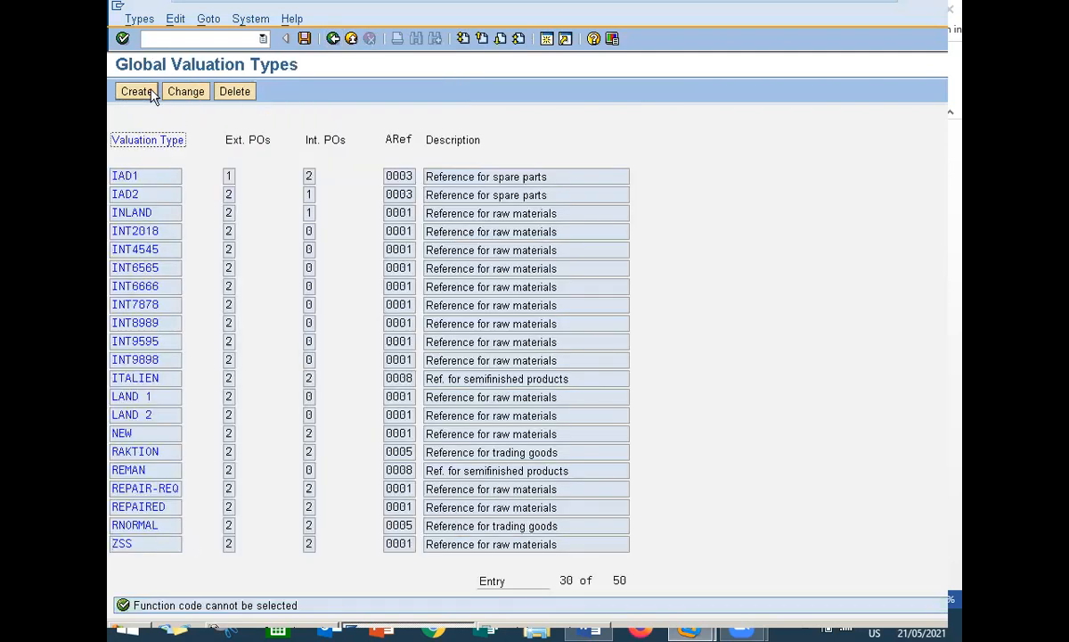
# - Review the settings of category S (VAL CAT ROH) in the global valuation categories, and return to the list
pyautogui.click(334, 40)
pyautogui.click(258, 91)
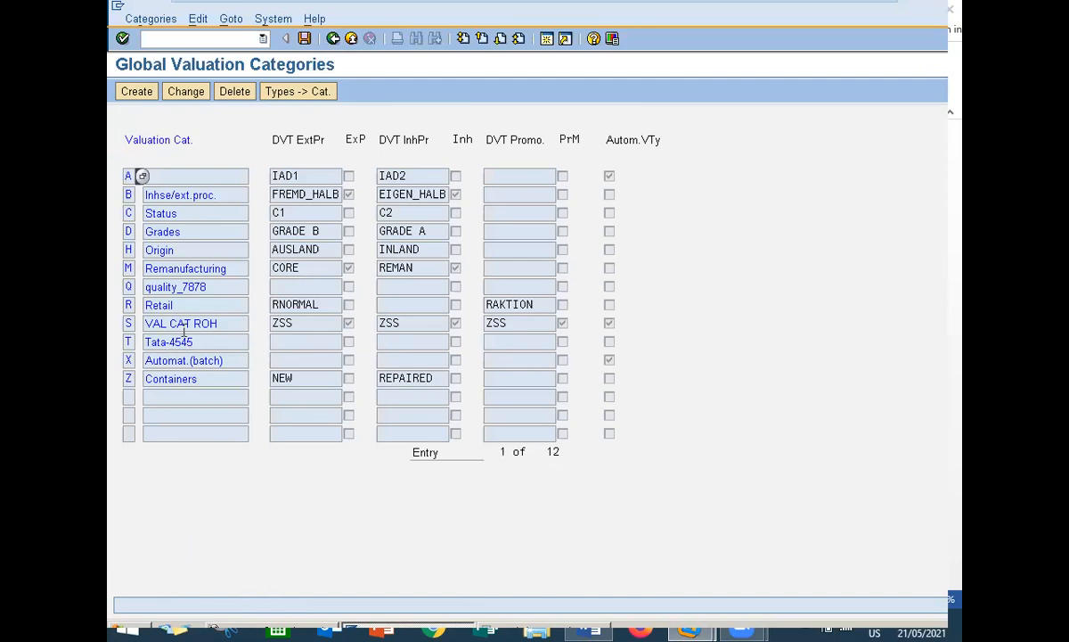
pyautogui.click(141, 323)
pyautogui.click(195, 98)
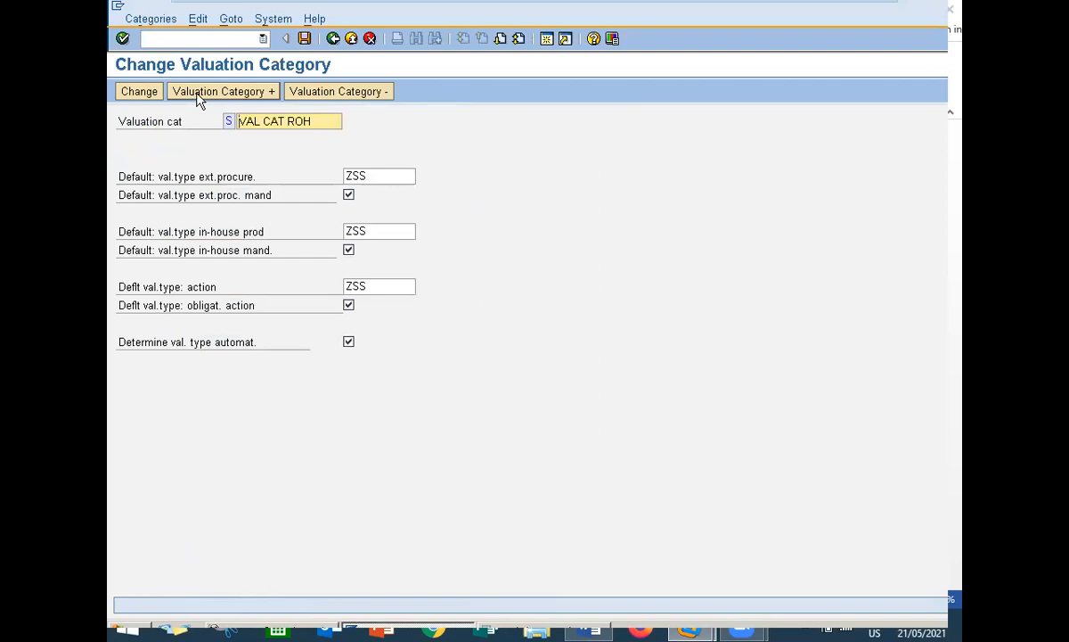
pyautogui.click(332, 39)
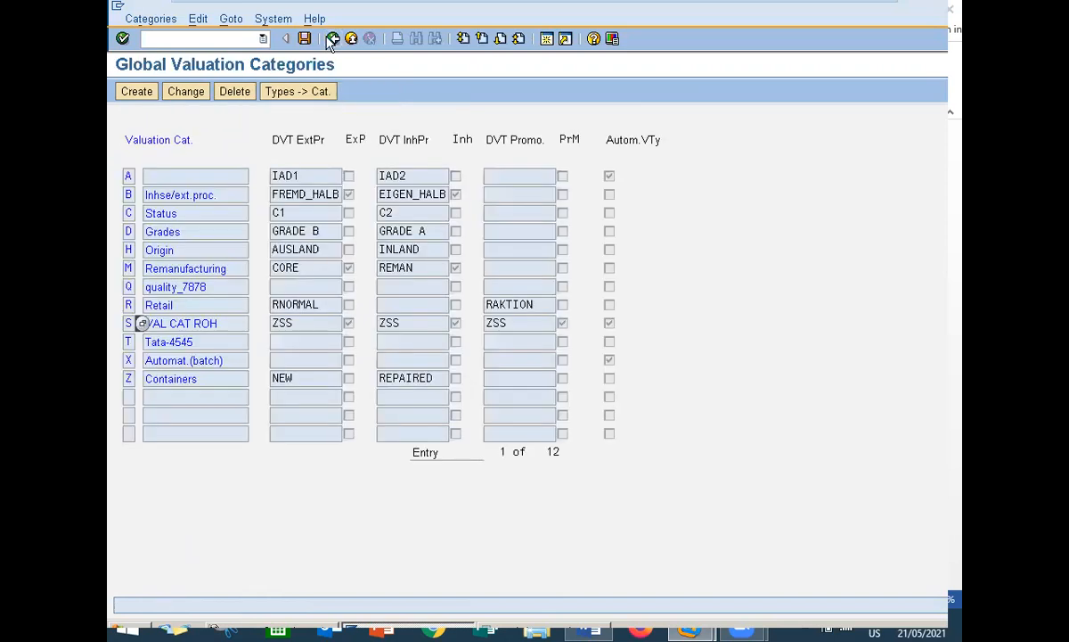
# - Try to deactivate, reactivate and save valuation type ZSS in category S's type allocation, and return to the split valuation overview
pyautogui.click(301, 94)
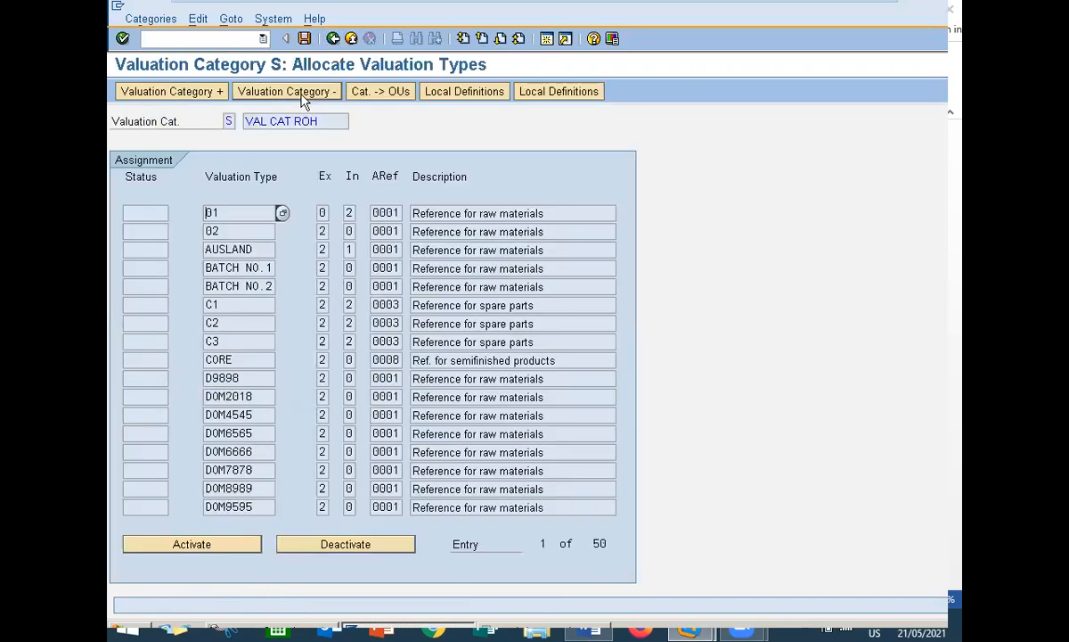
pyautogui.hotkey('ctrl', 'pagedown')
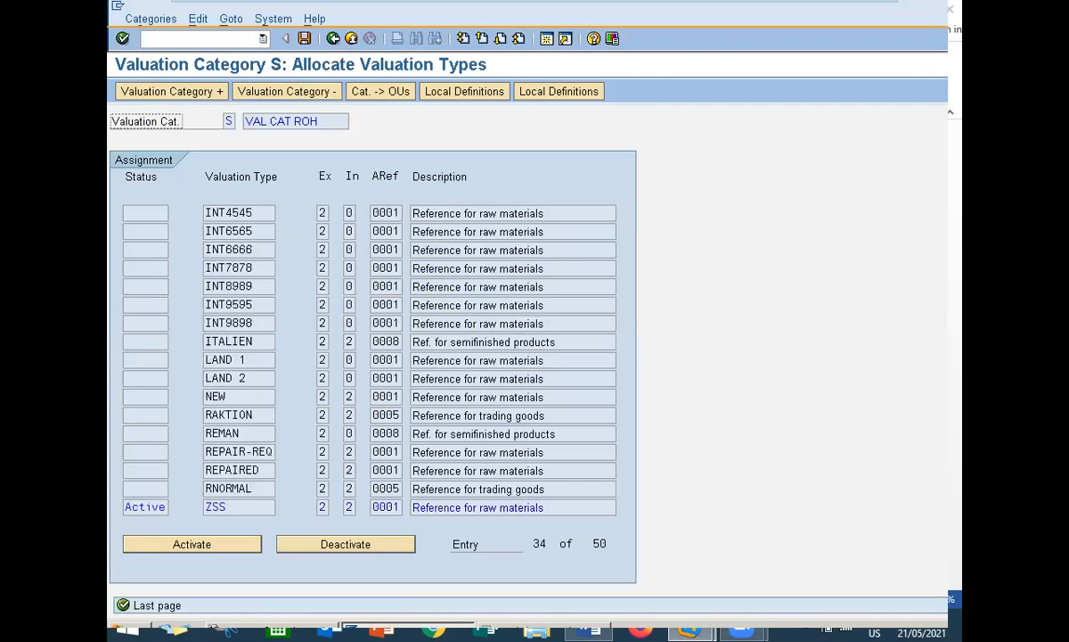
pyautogui.click(154, 509)
pyautogui.click(361, 549)
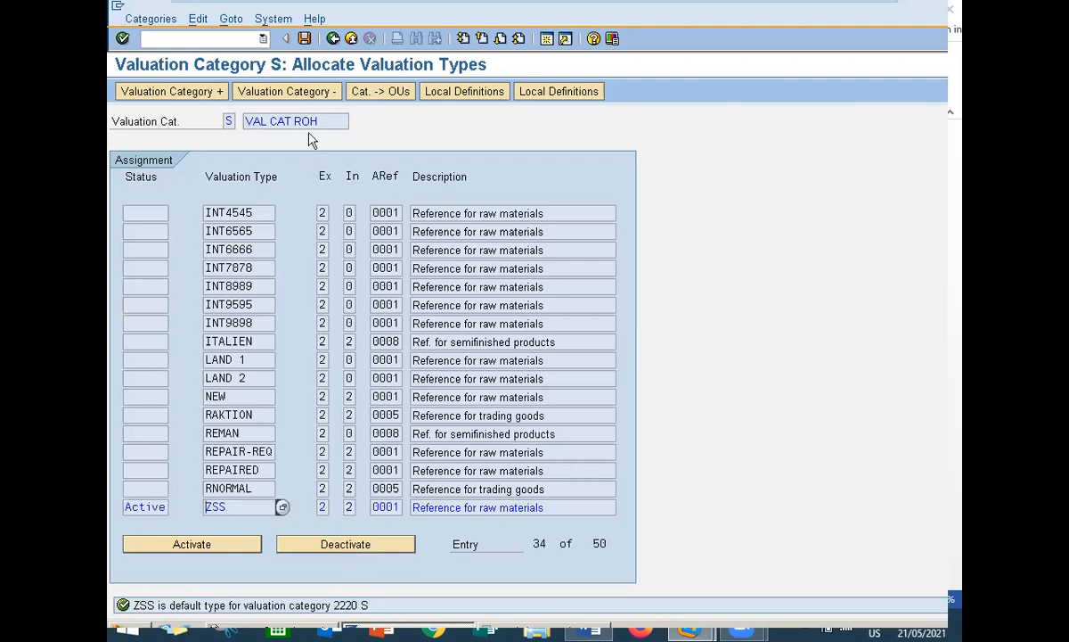
pyautogui.click(305, 39)
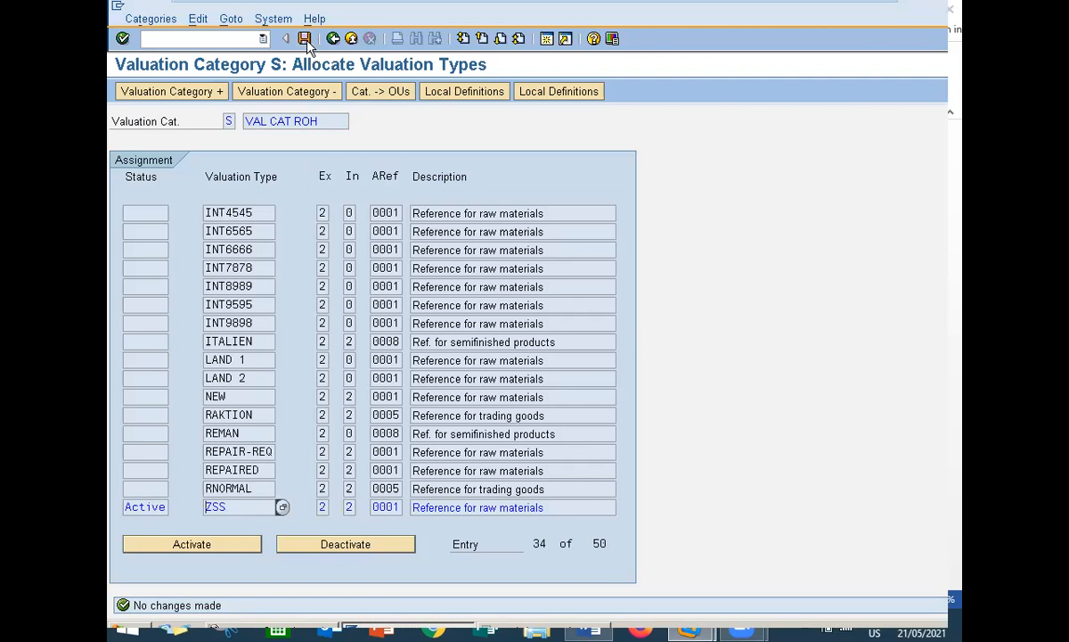
pyautogui.click(206, 554)
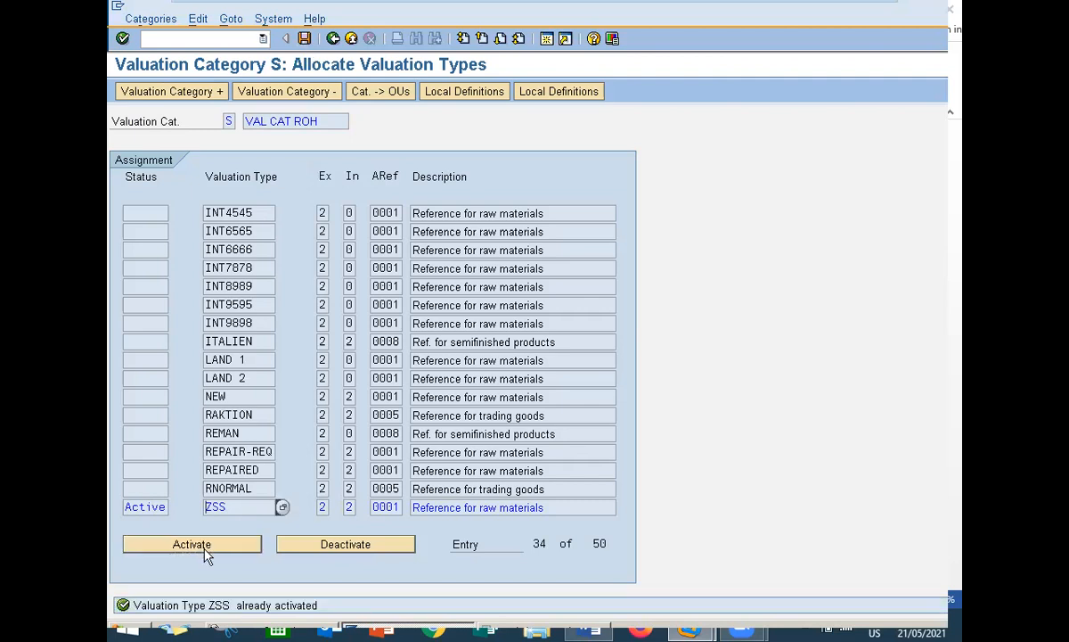
pyautogui.click(305, 41)
pyautogui.click(305, 41)
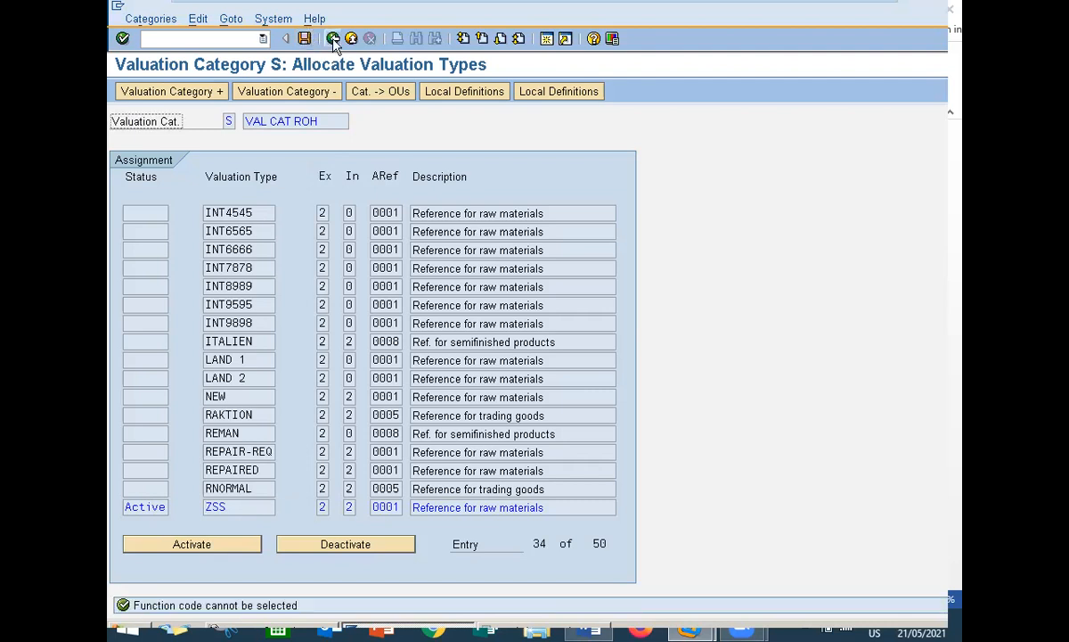
pyautogui.click(333, 40)
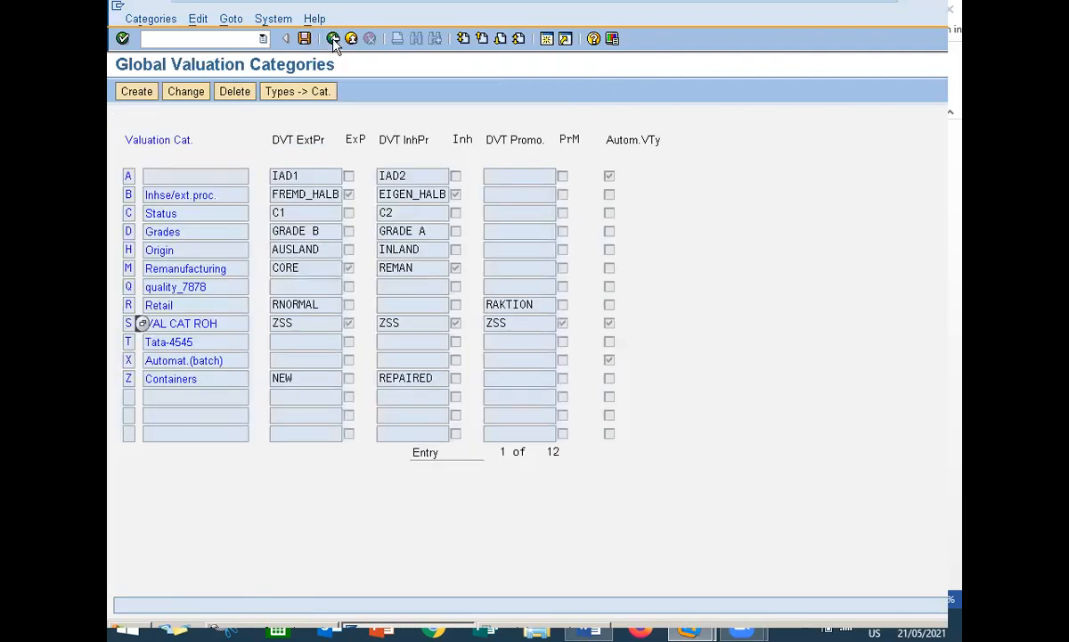
pyautogui.click(333, 39)
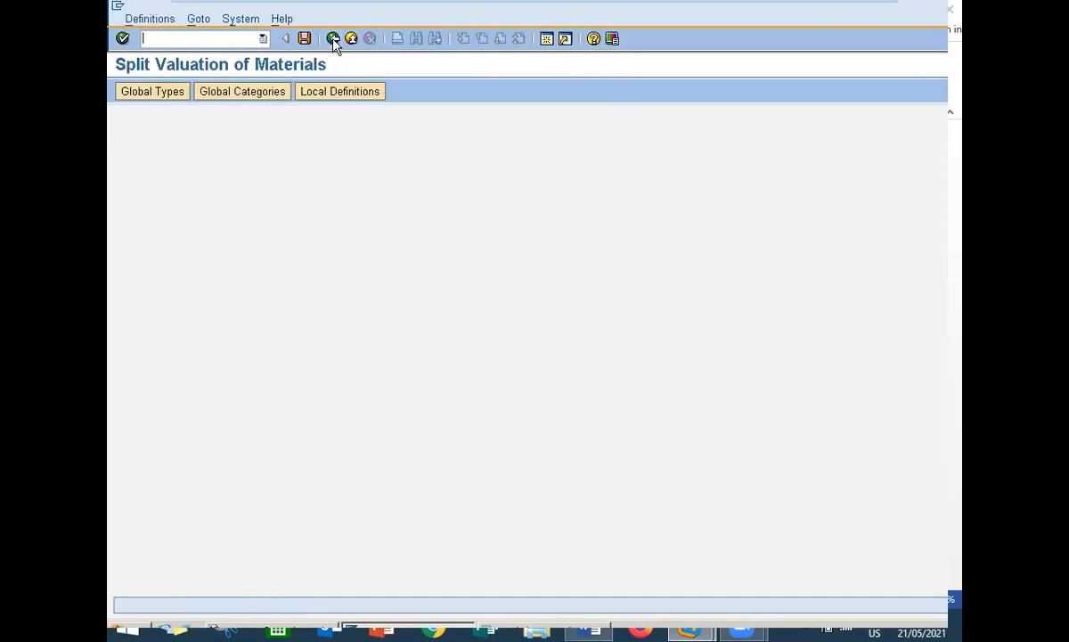
# - Deactivate valuation category S for plant 1111 in the local definitions, activate it again, and save
pyautogui.click(331, 91)
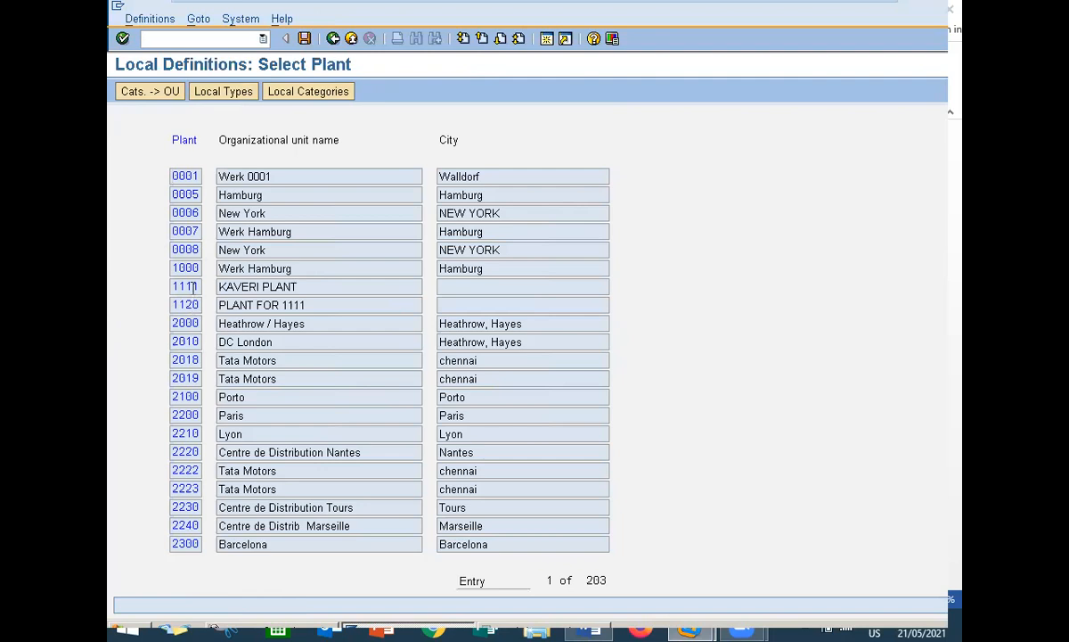
pyautogui.click(157, 98)
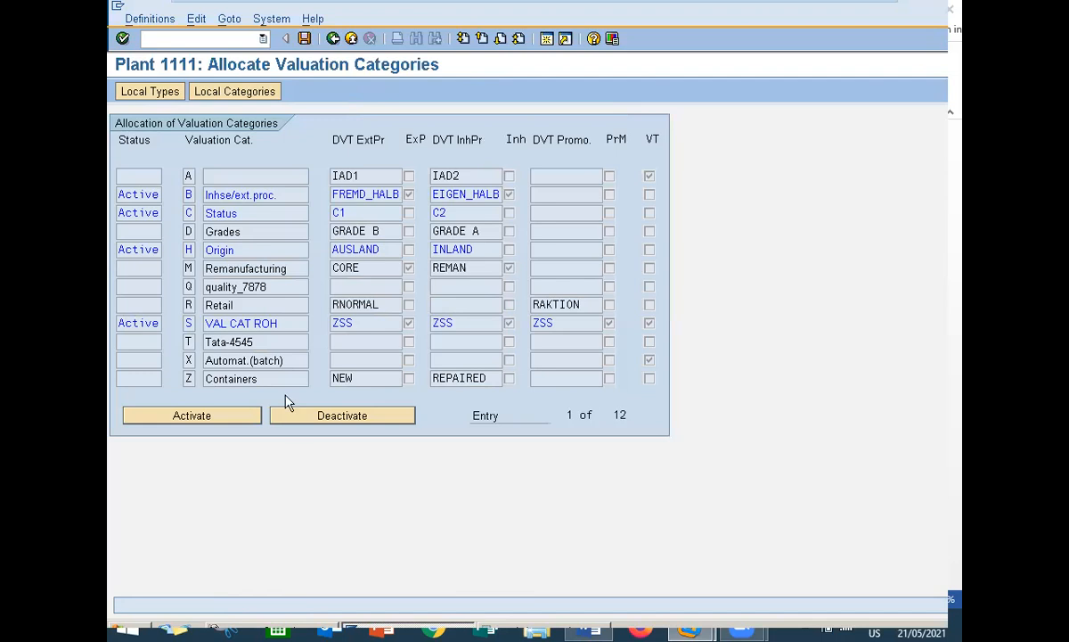
pyautogui.click(293, 423)
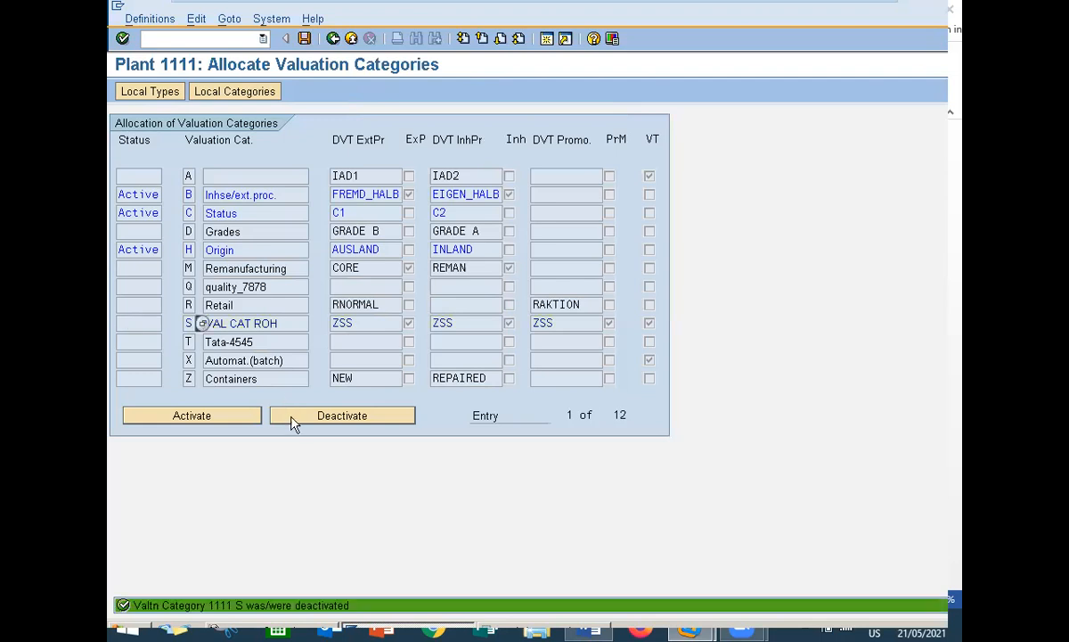
pyautogui.click(145, 324)
pyautogui.click(190, 419)
pyautogui.click(304, 39)
pyautogui.click(305, 40)
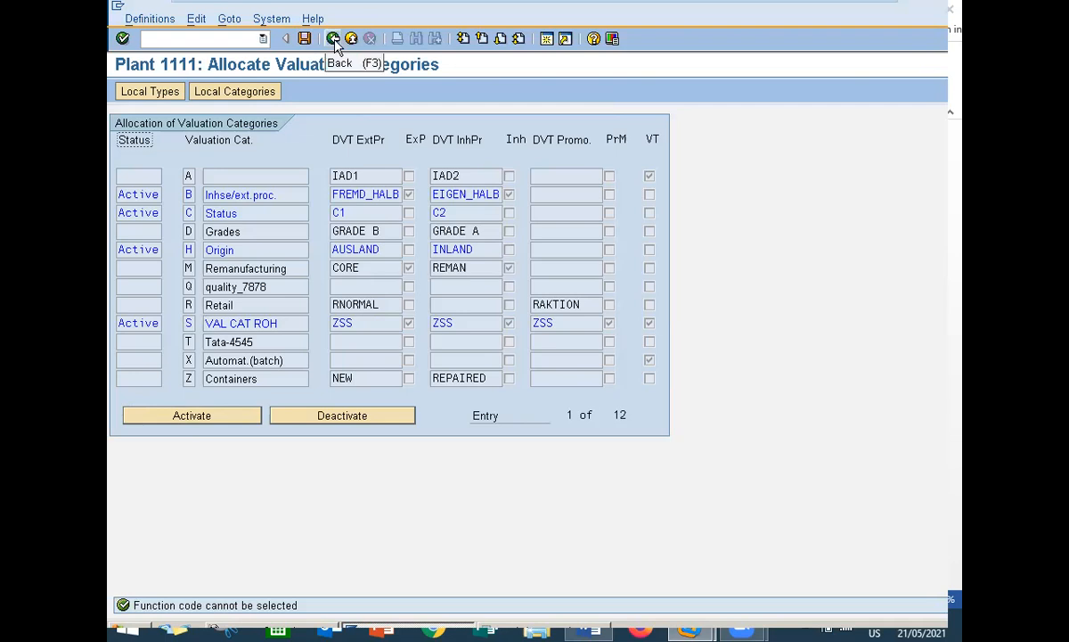
# - Review valuation type ZSS in plant 1111's local valuation types, and return to the split valuation overview
pyautogui.click(333, 39)
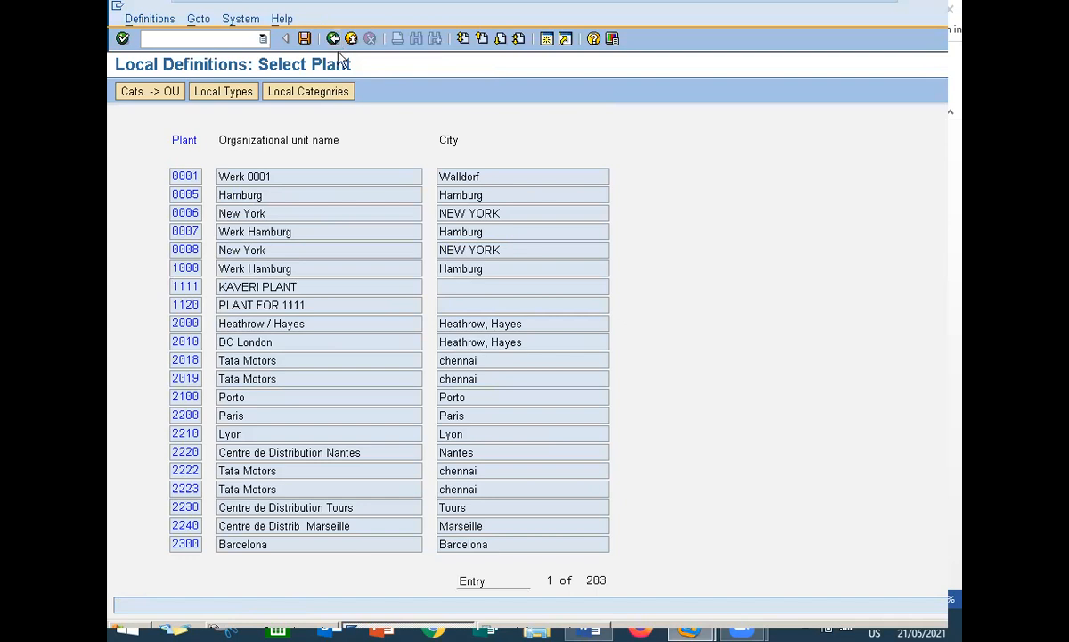
pyautogui.click(249, 96)
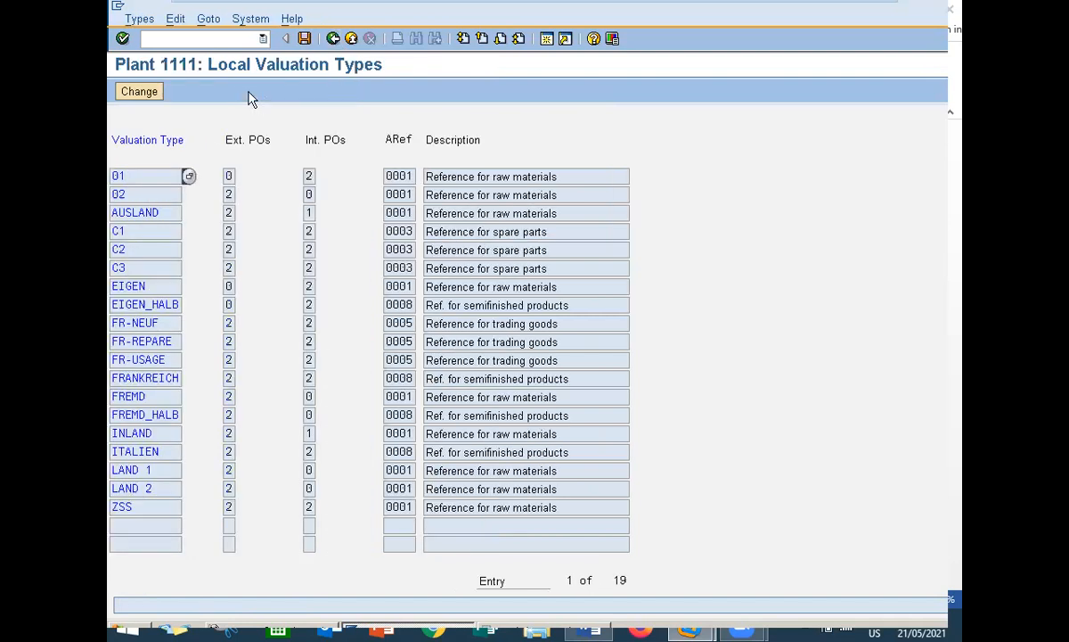
pyautogui.click(148, 506)
pyautogui.click(139, 92)
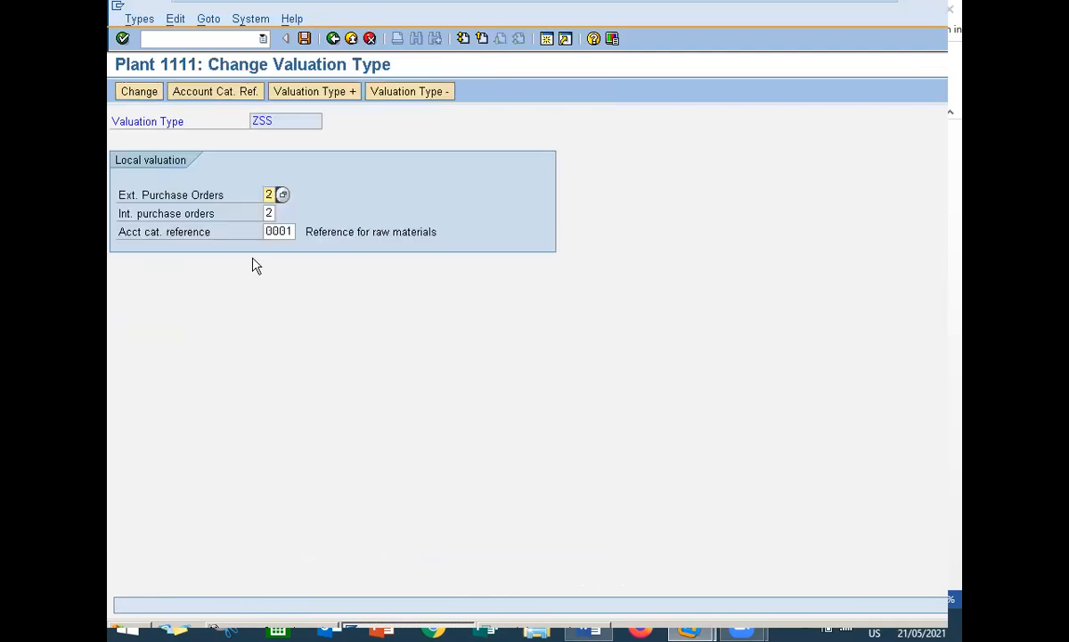
pyautogui.press('F3')
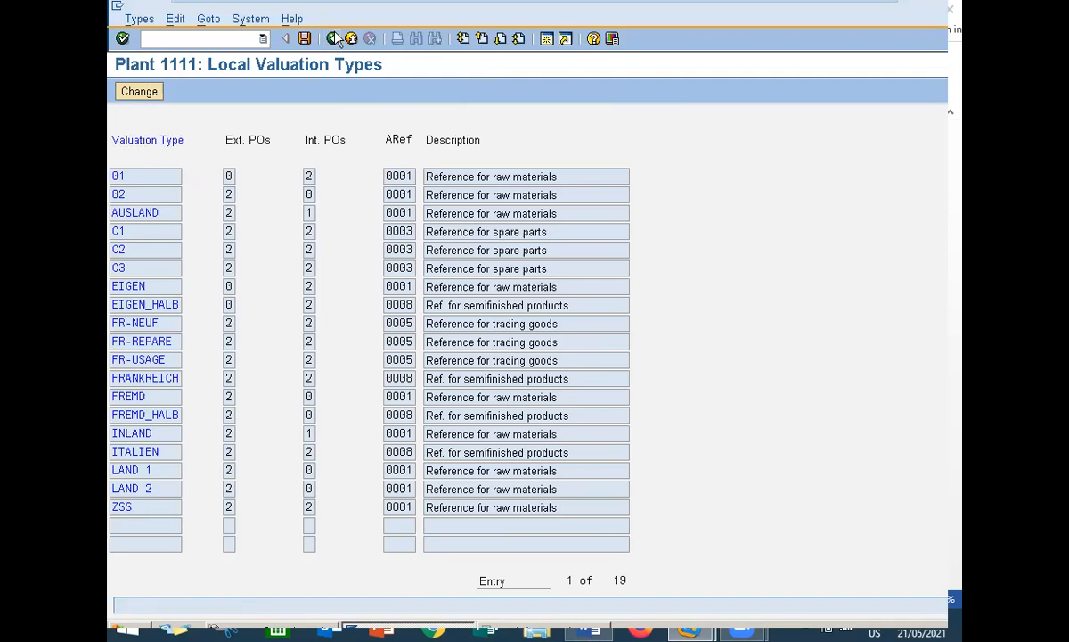
pyautogui.click(334, 38)
pyautogui.click(334, 39)
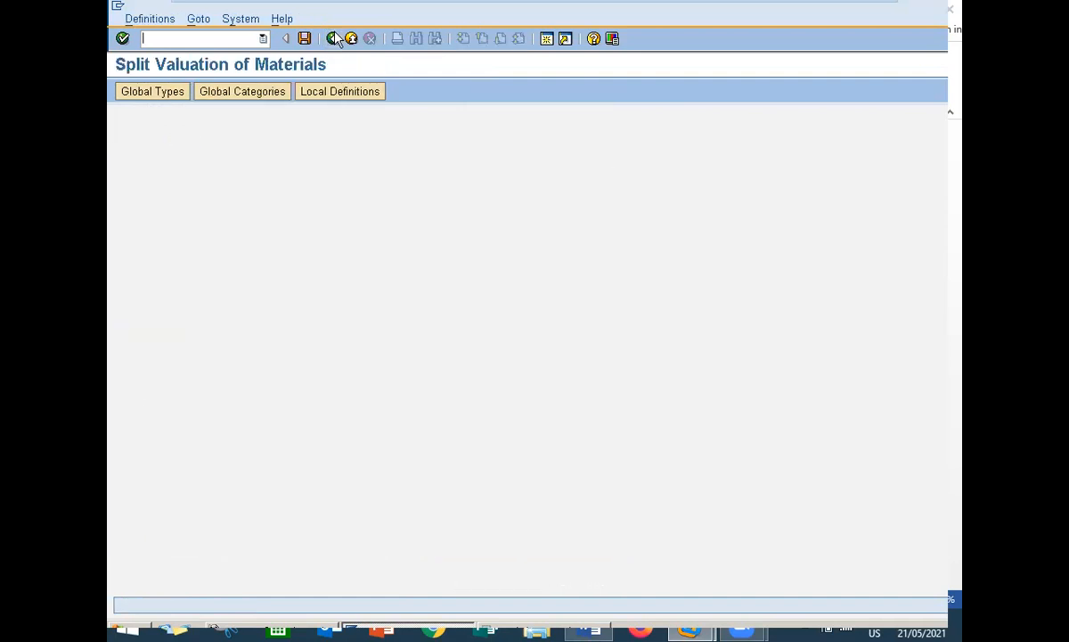
# - Open material creation (MM01) in a new session, dismissing the session overview
pyautogui.write('/o')
pyautogui.press('Return')
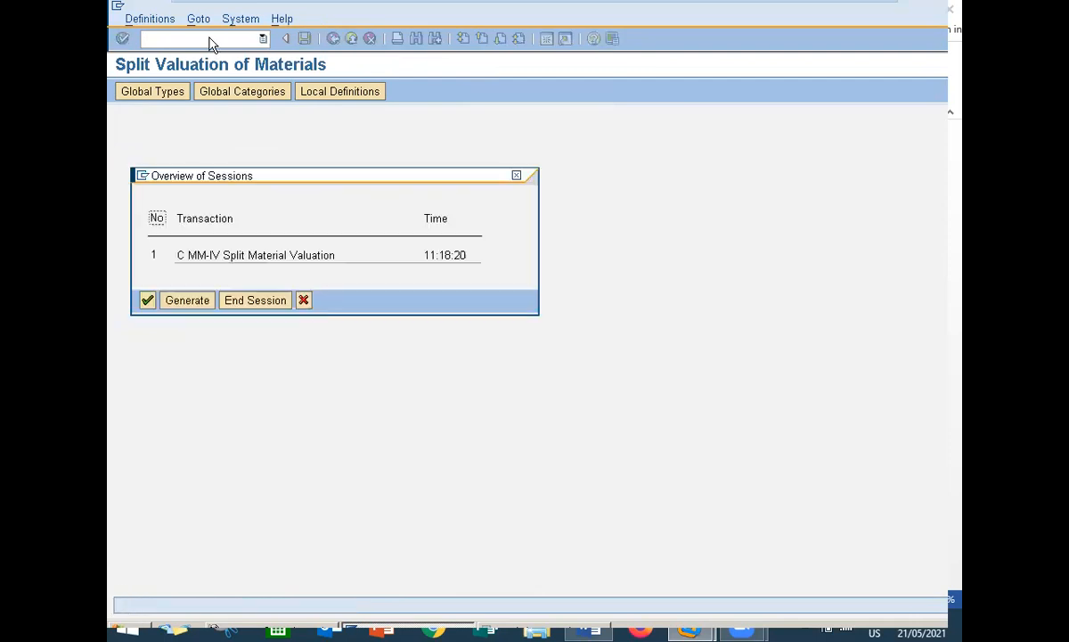
pyautogui.press('Escape')
pyautogui.write('MM01')
pyautogui.press('Return')
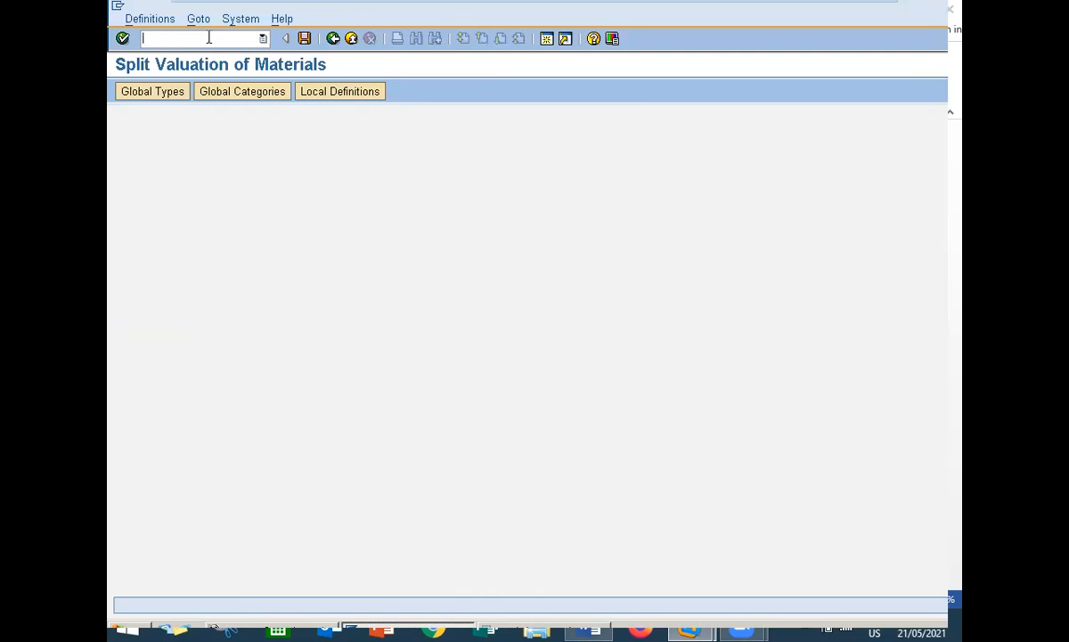
pyautogui.write('/OMM0')
pyautogui.press('Return')
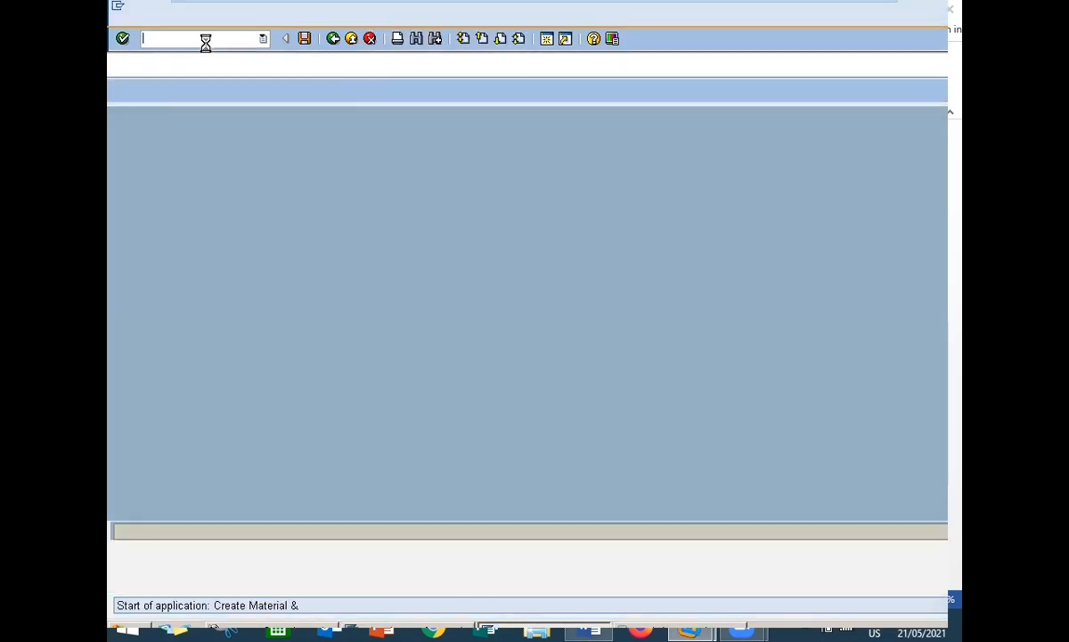
# - Select material 1567 with the preselected views, try valuation type ZSS at plant 1111, and return to the start screen
pyautogui.press('Down')
pyautogui.press('Return')
pyautogui.press('Return')
pyautogui.press('Return')
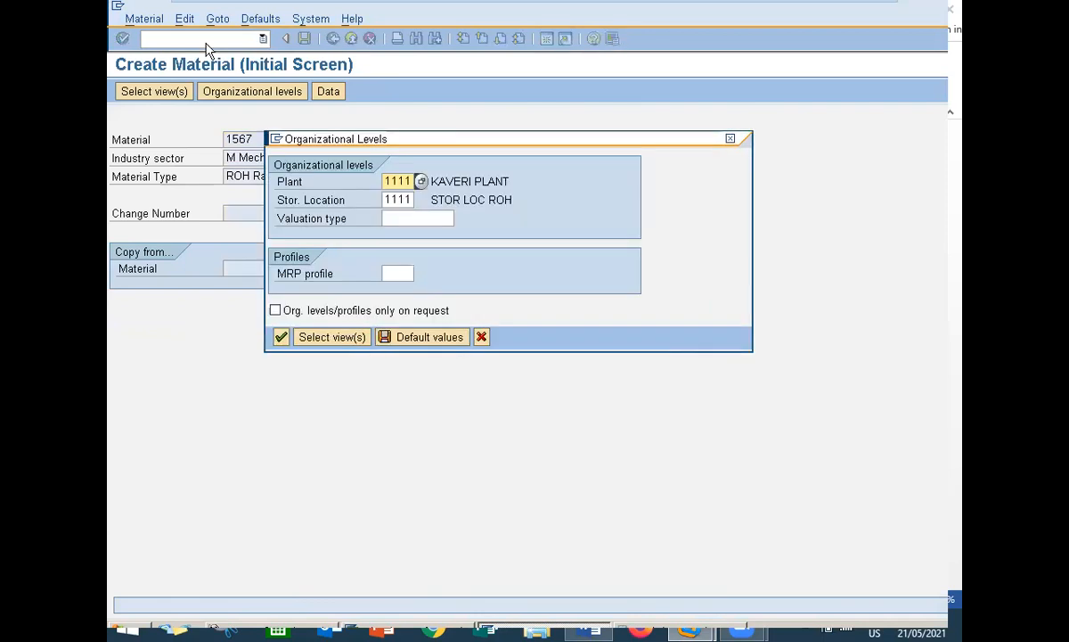
pyautogui.press('Tab')
pyautogui.press('Tab')
pyautogui.press('Down')
pyautogui.press('Return')
pyautogui.press('Return')
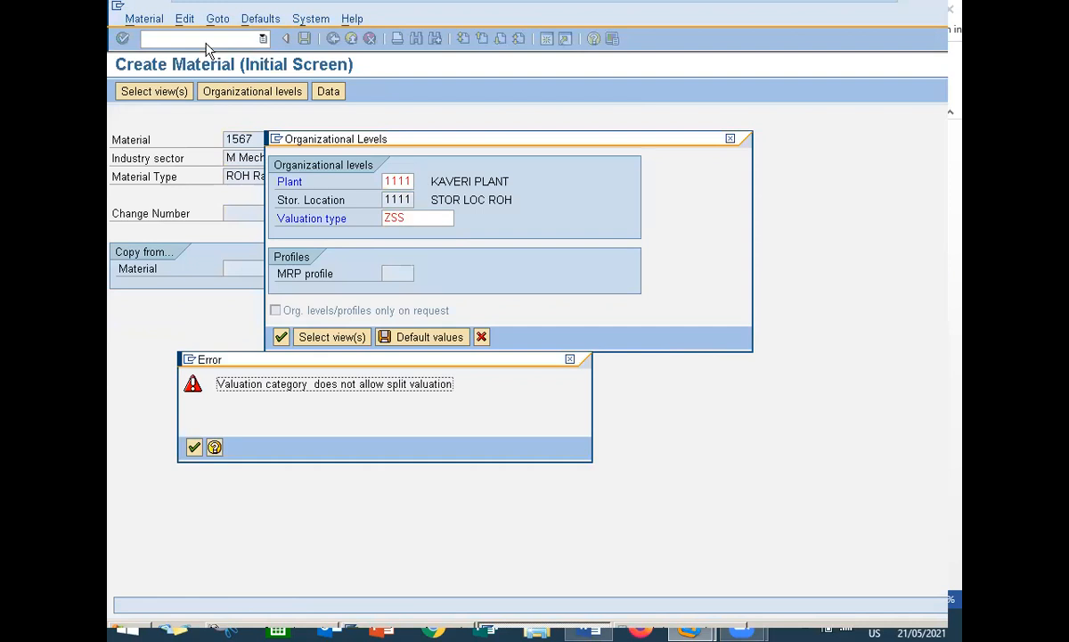
pyautogui.press('Return')
pyautogui.press('F12')
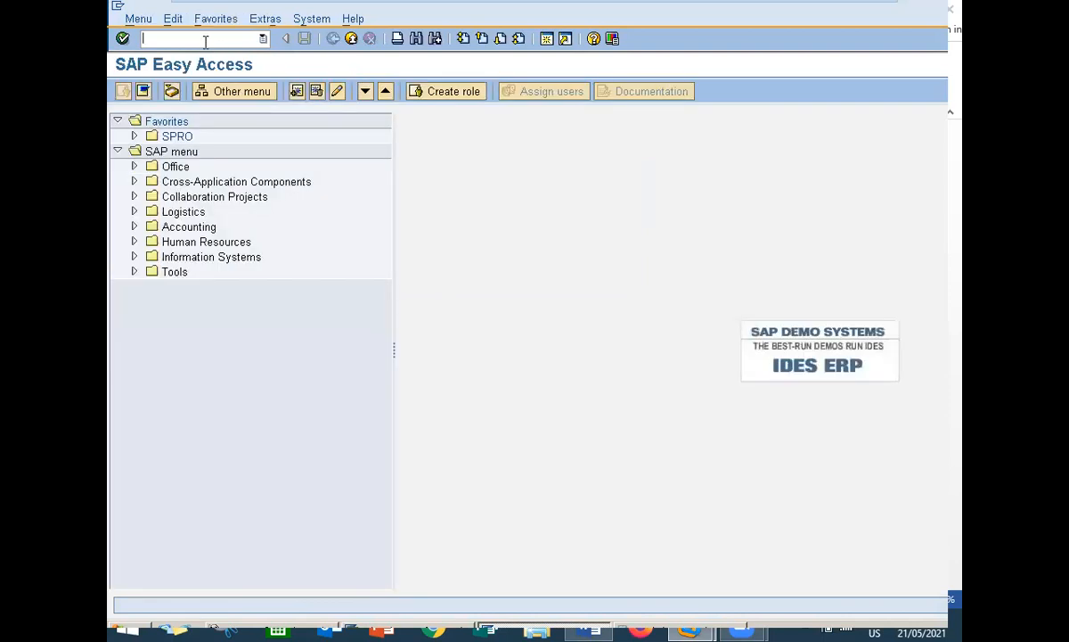
# - Open the SAP Reference IMG from SPRO and go to the split valuation of materials configuration
pyautogui.write('SPRO')
pyautogui.press('Return')
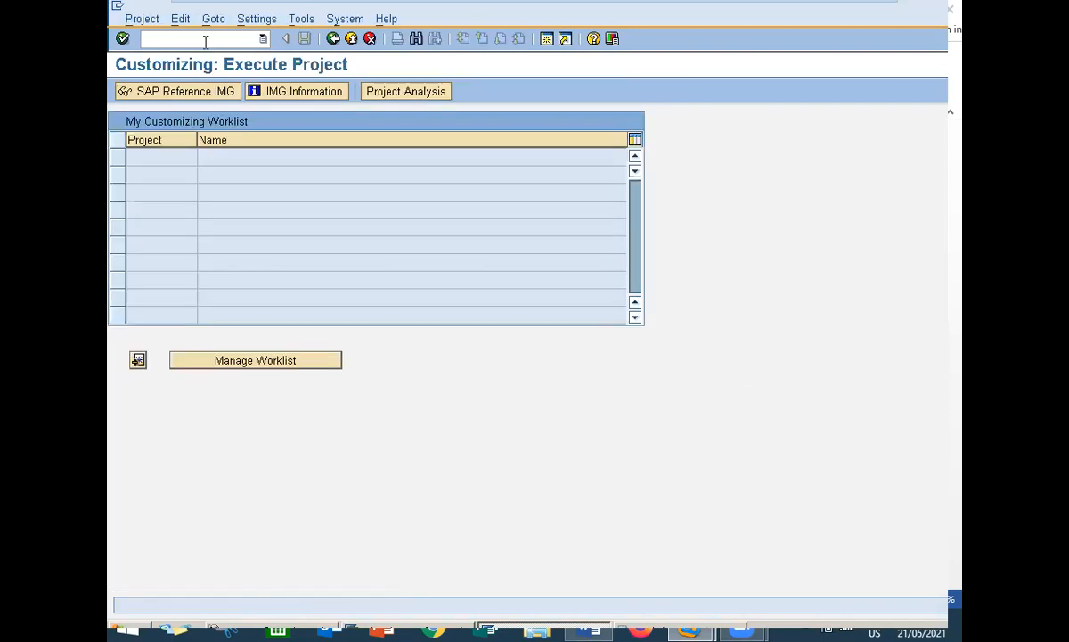
pyautogui.click(203, 92)
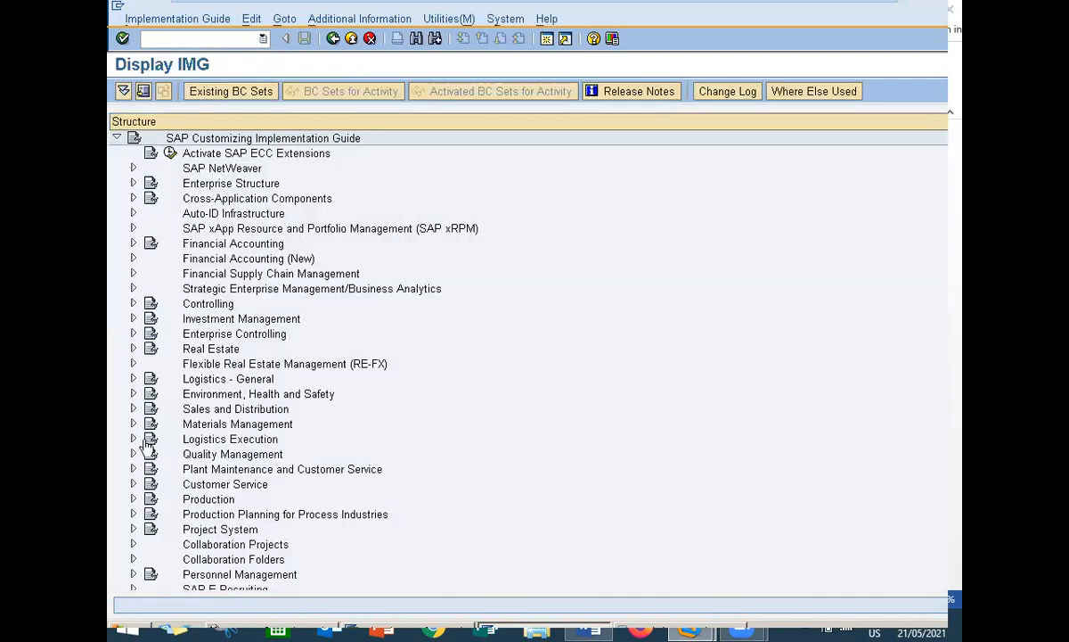
pyautogui.press('Return')
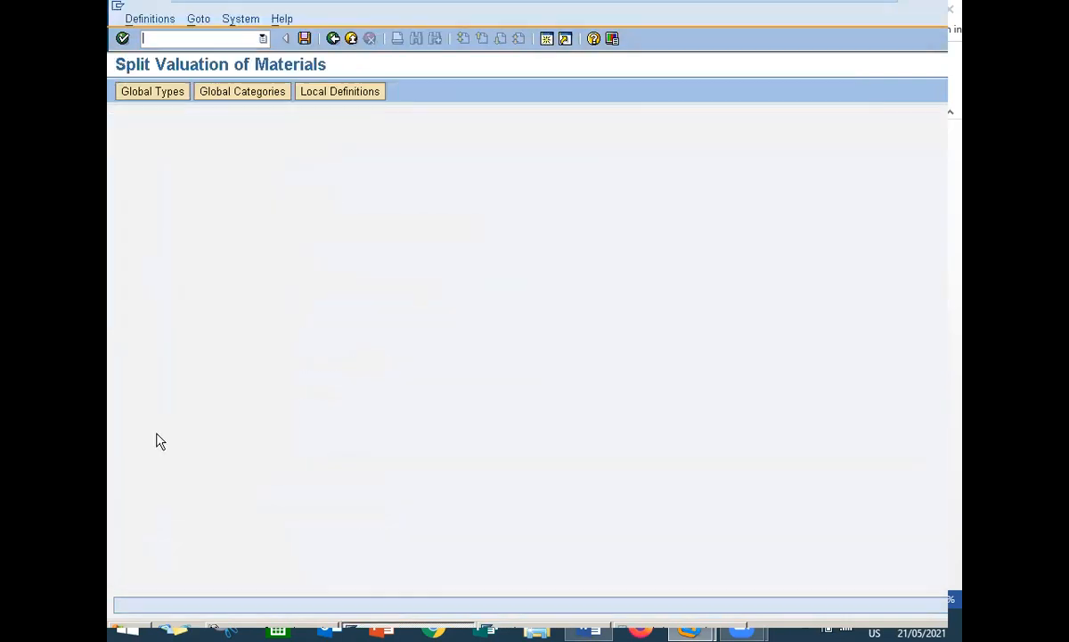
# - Create global valuation type ZSS1 with external and internal purchase orders set to 2 and account category reference 0001
pyautogui.click(157, 100)
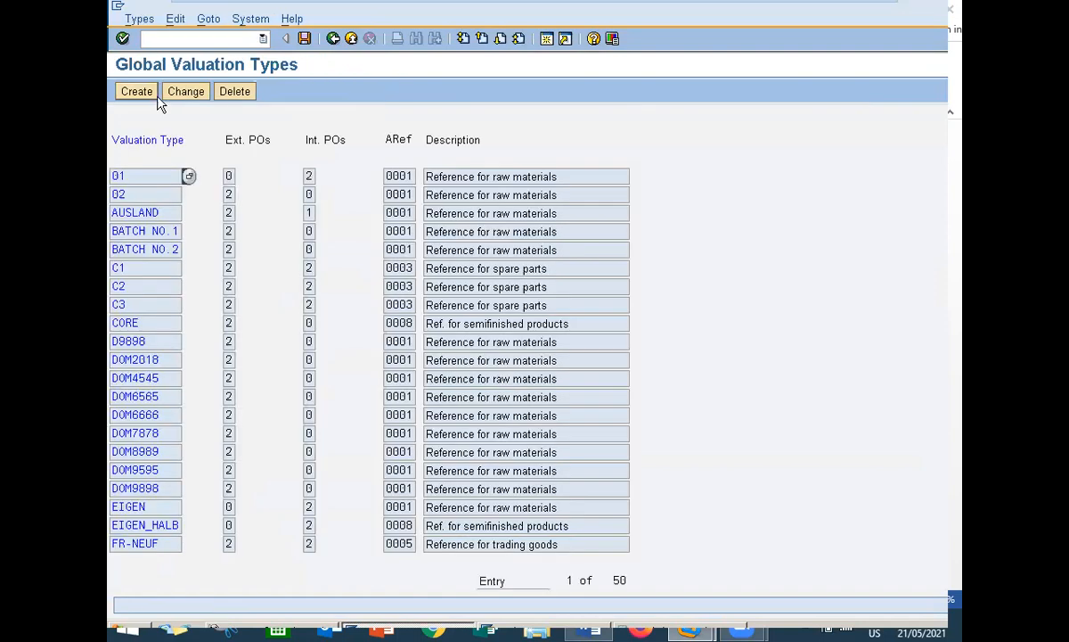
pyautogui.click(152, 96)
pyautogui.write('ZSS1')
pyautogui.press('Tab')
pyautogui.write('2')
pyautogui.press('Tab')
pyautogui.write('2')
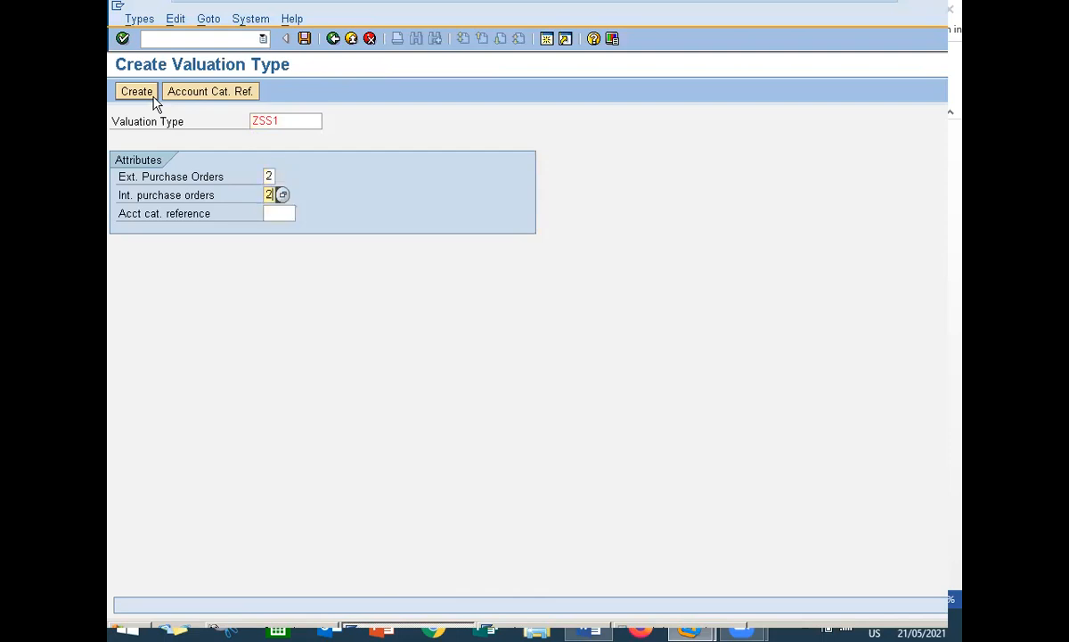
pyautogui.press('Tab')
pyautogui.press('Down')
pyautogui.press('Return')
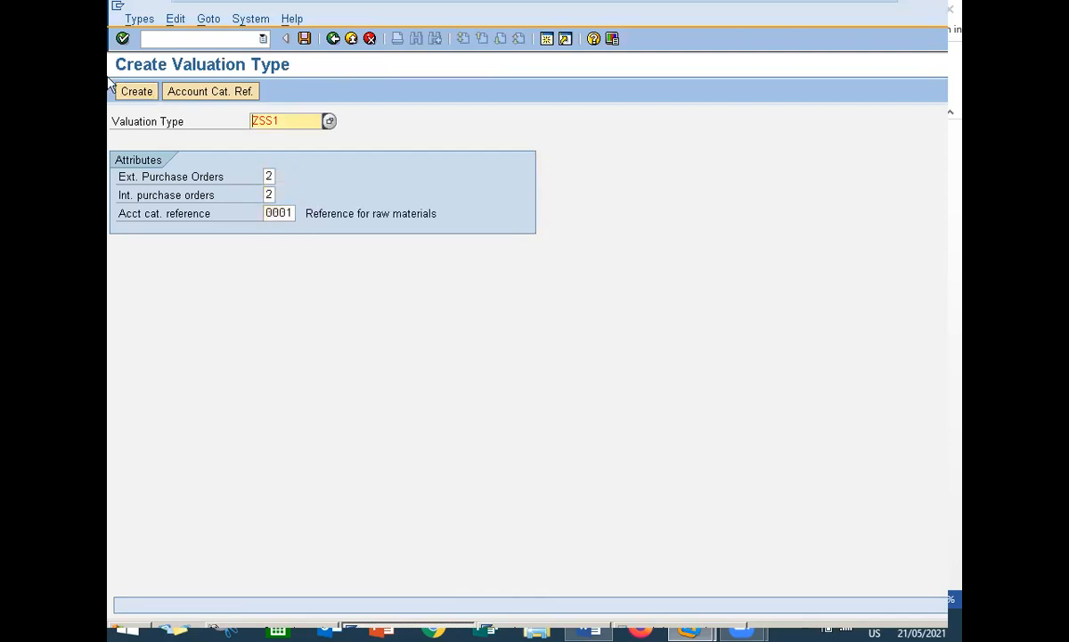
pyautogui.click(134, 91)
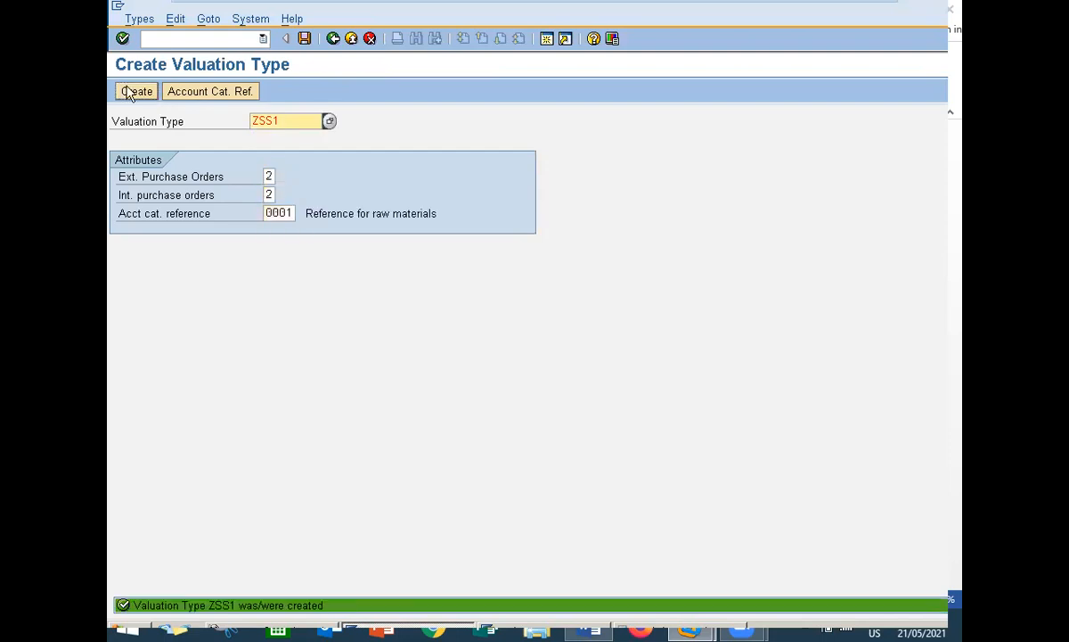
# - Save valuation type ZSS1 and return to the split valuation overview
pyautogui.click(304, 38)
pyautogui.click(134, 91)
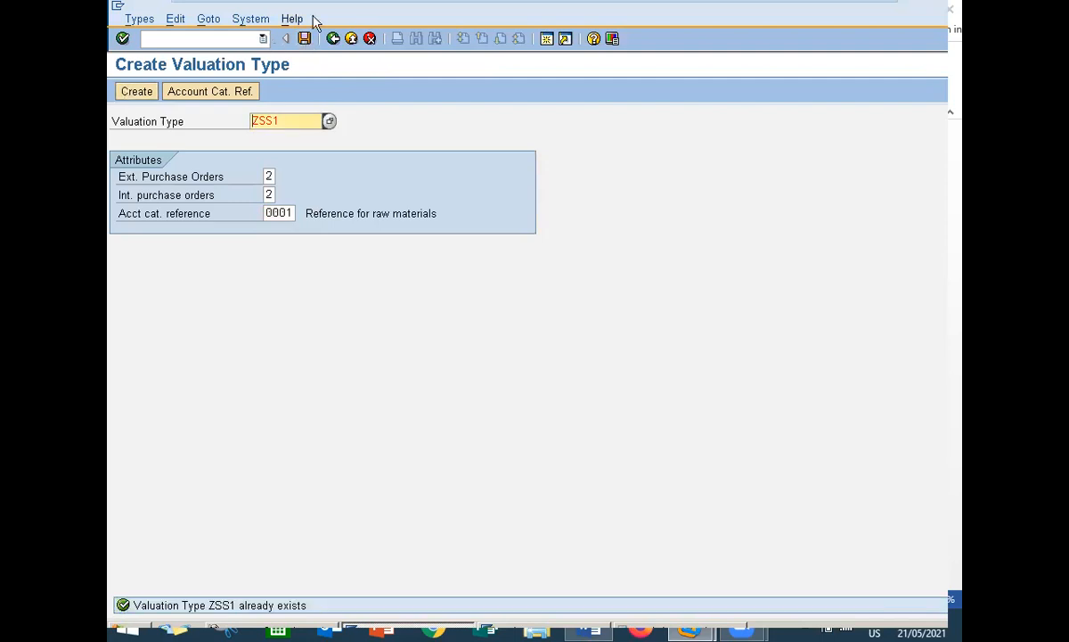
pyautogui.click(306, 40)
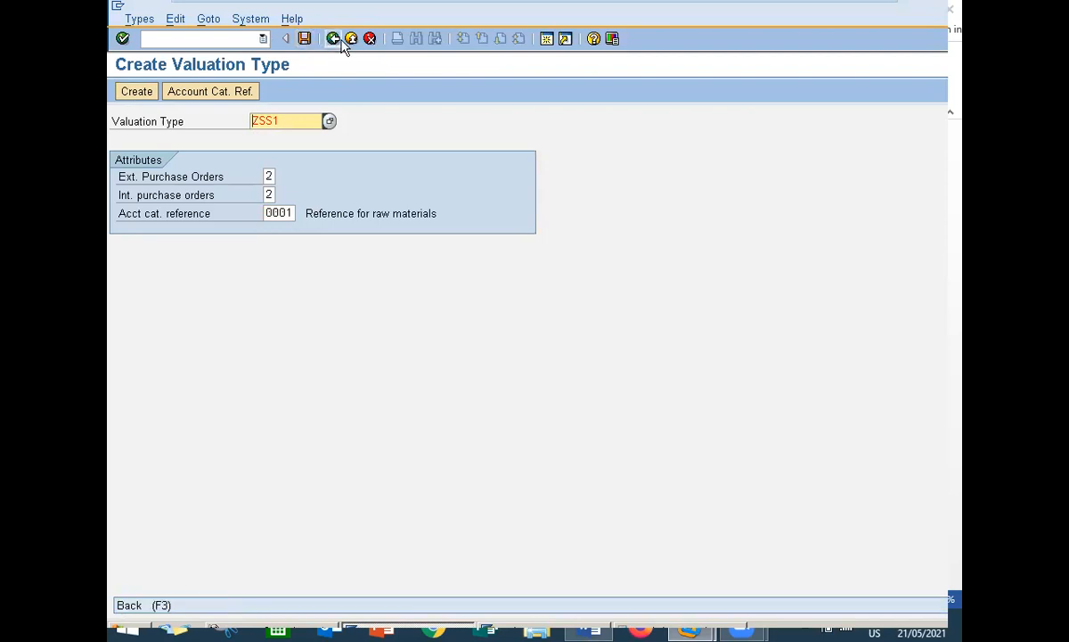
pyautogui.click(342, 42)
pyautogui.click(342, 41)
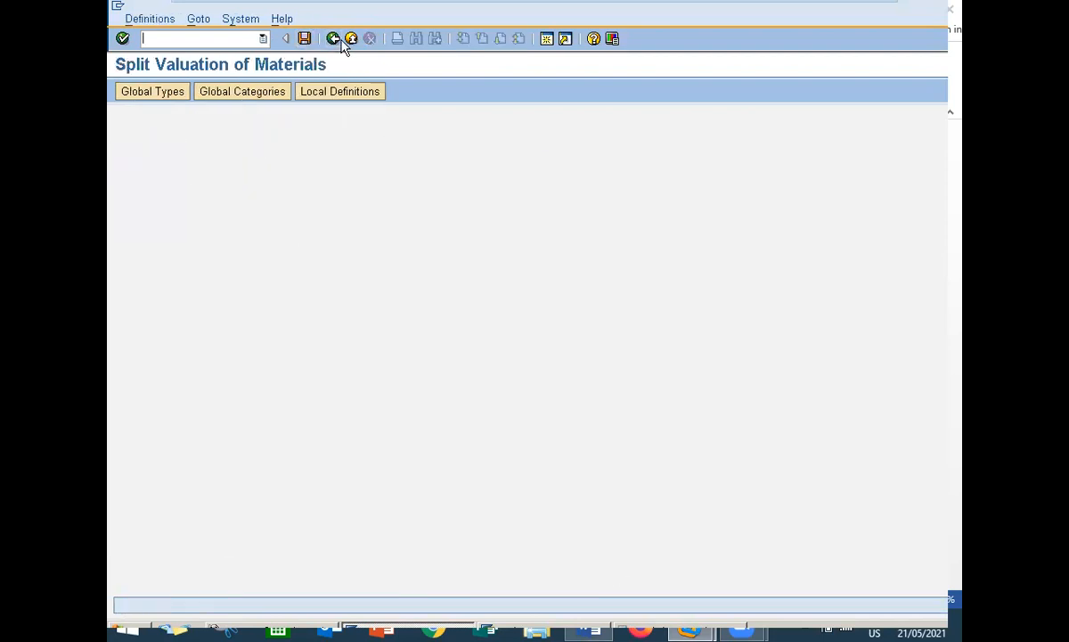
# - Start a new global valuation category E with the description VAL CAT ROH
pyautogui.click(254, 98)
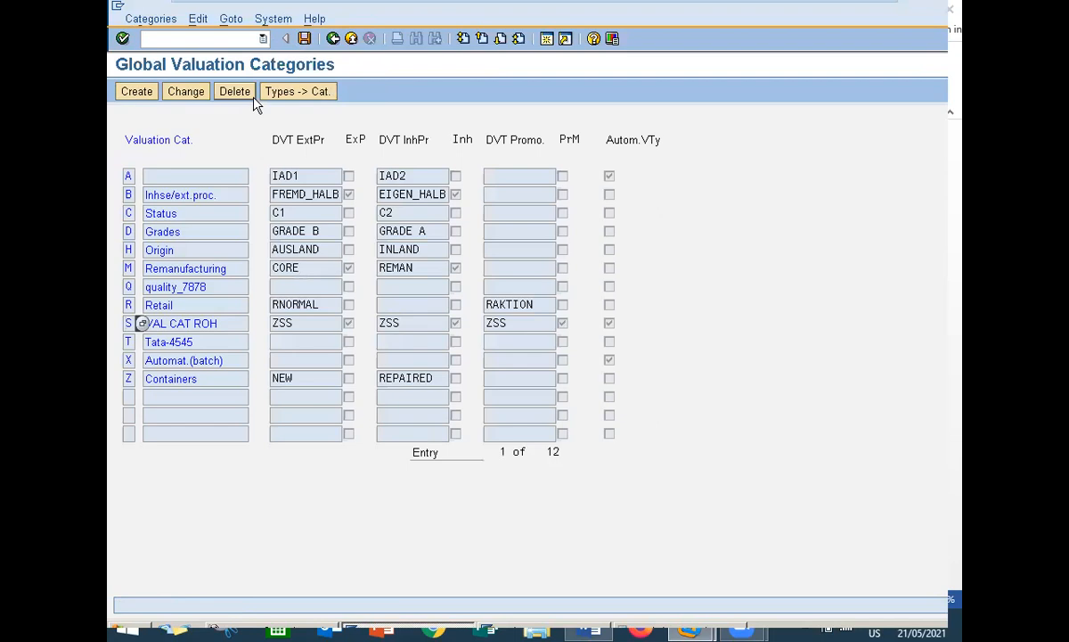
pyautogui.click(131, 92)
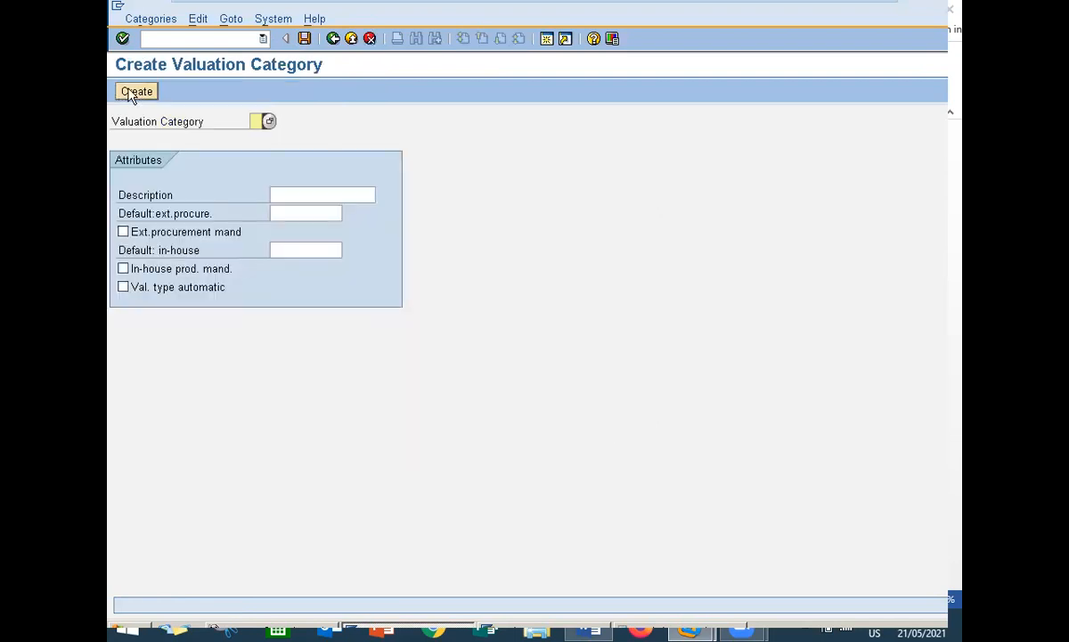
pyautogui.write('E')
pyautogui.press('Return')
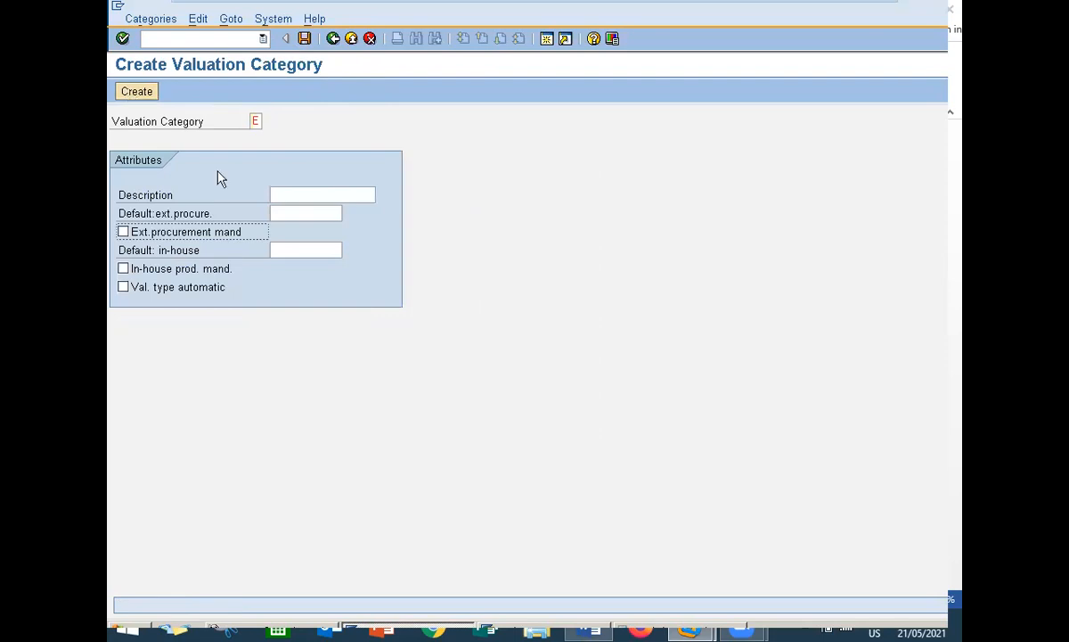
pyautogui.click(292, 195)
pyautogui.press('Down')
pyautogui.press('Return')
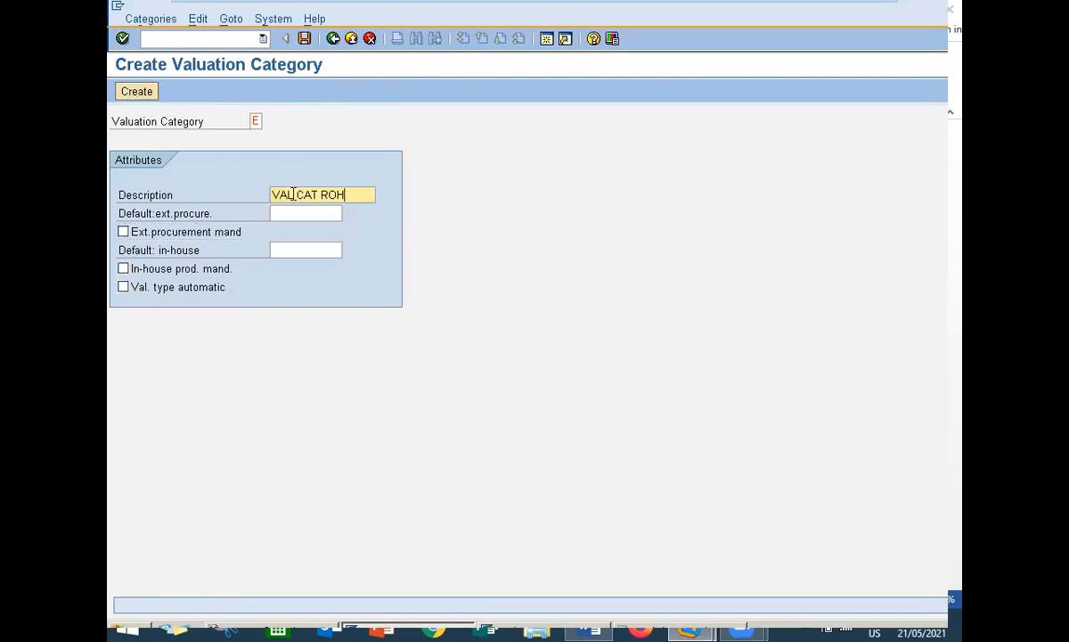
# - Set category E's external procurement default to ZSS1, and enable mandatory external procurement, mandatory in-house production and automatic valuation type
pyautogui.click(286, 213)
pyautogui.write('ZS01')
pyautogui.press('Return')
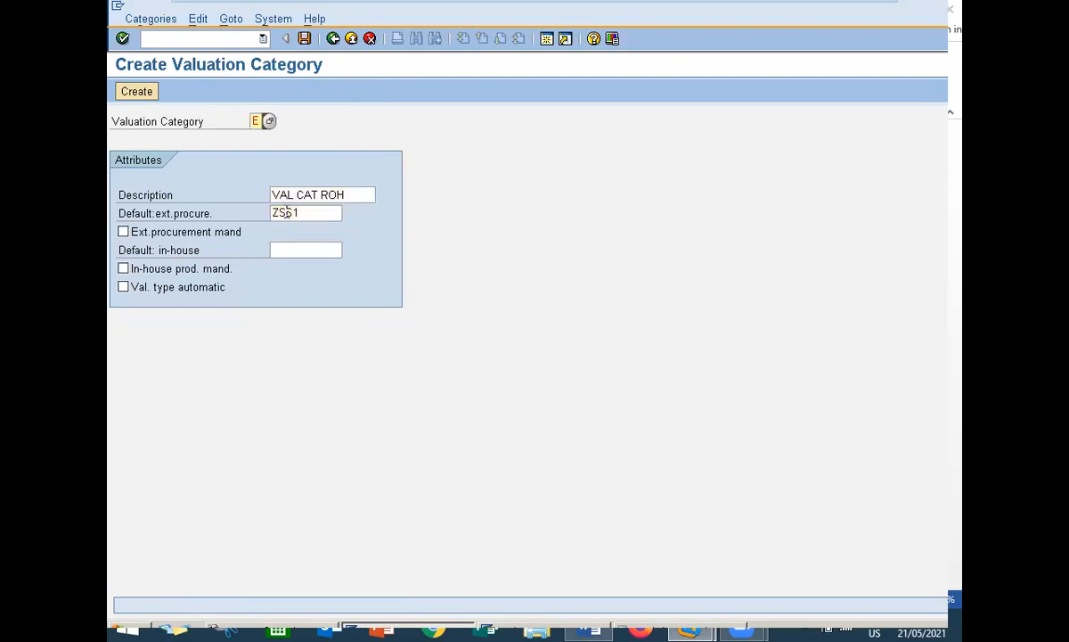
pyautogui.click(123, 232)
pyautogui.click(123, 269)
pyautogui.click(123, 286)
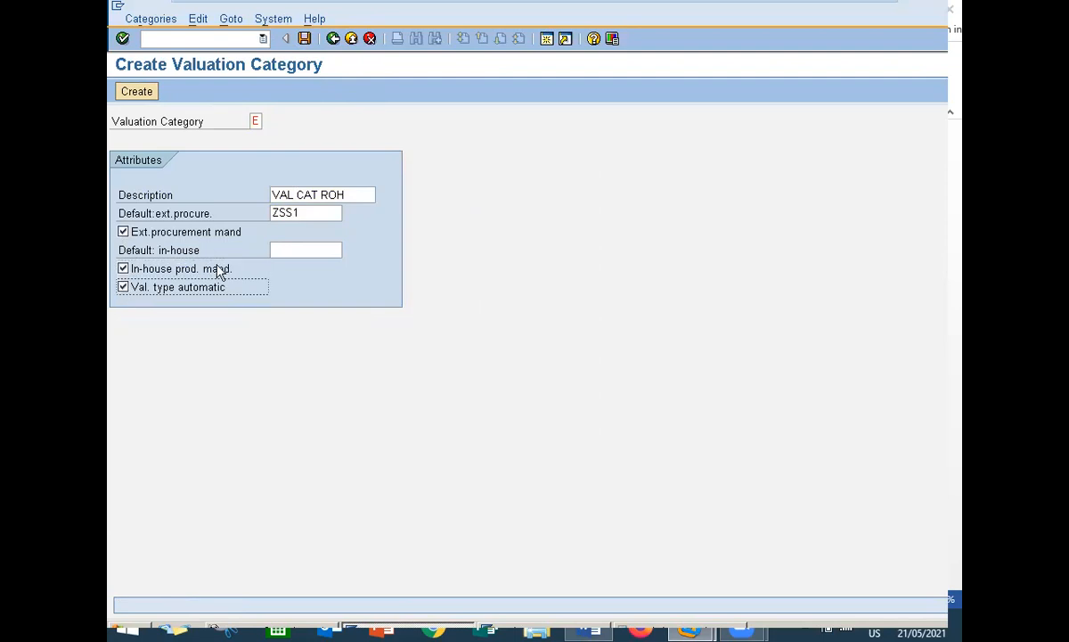
# - Set the in-house default to ZSS1, create and save valuation category E, and return to the global categories
pyautogui.click(300, 250)
pyautogui.write('ZSS1')
pyautogui.press('Return')
pyautogui.click(147, 92)
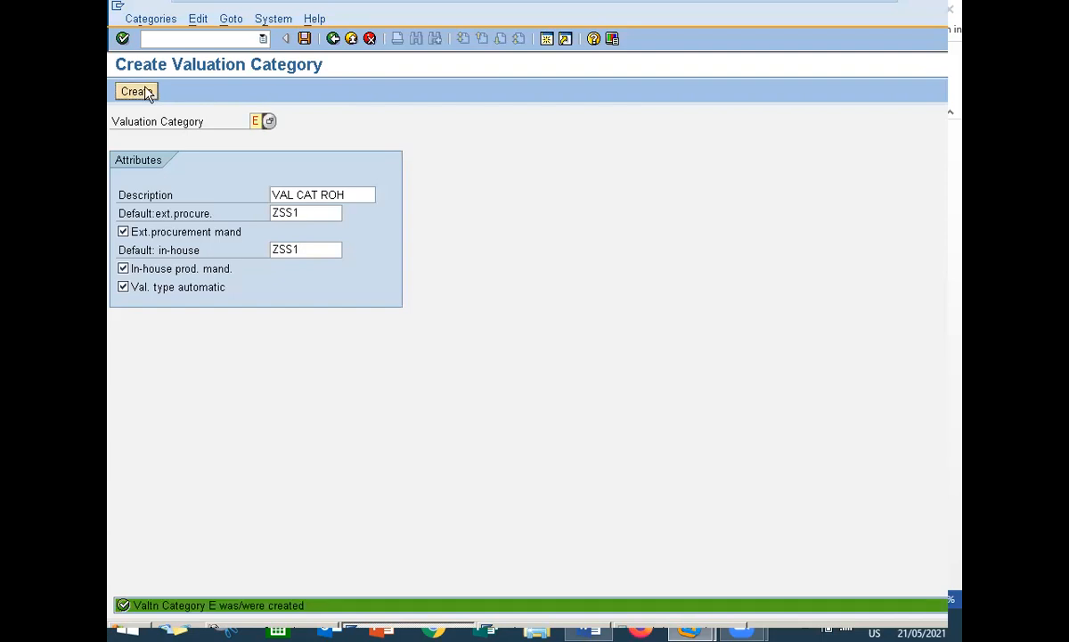
pyautogui.click(305, 39)
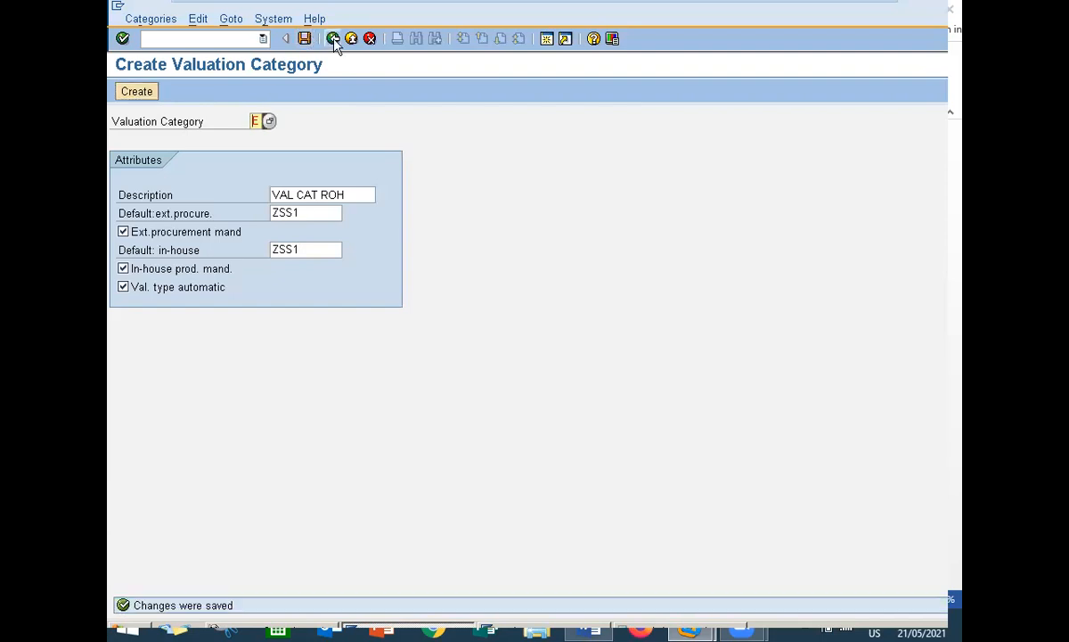
pyautogui.click(333, 39)
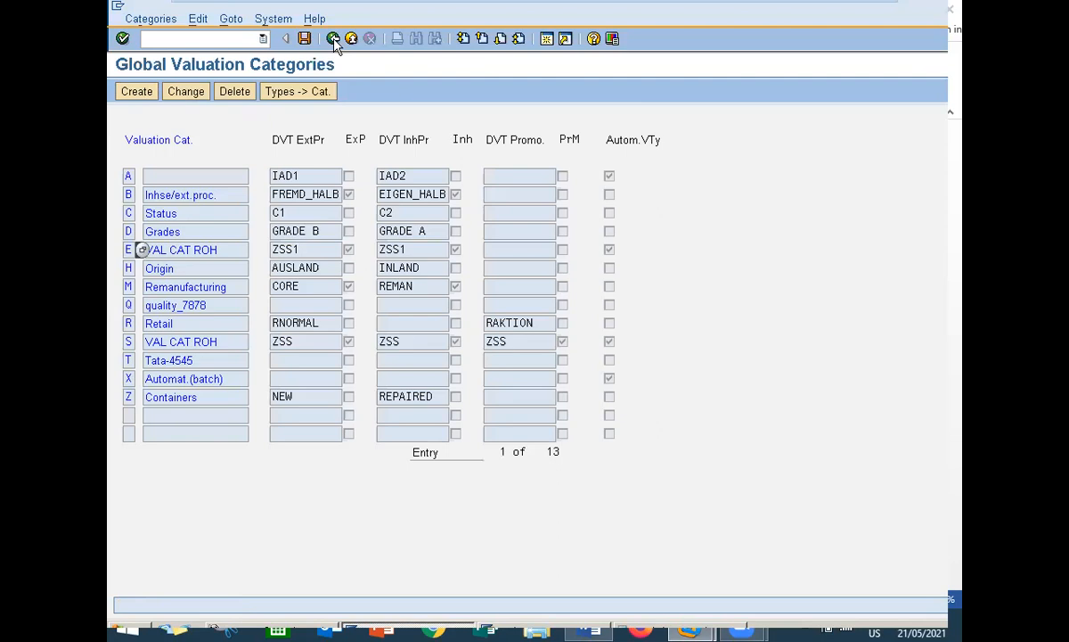
# - Activate valuation type ZSS for category E, save the allocation, and return to the split valuation overview
pyautogui.click(311, 92)
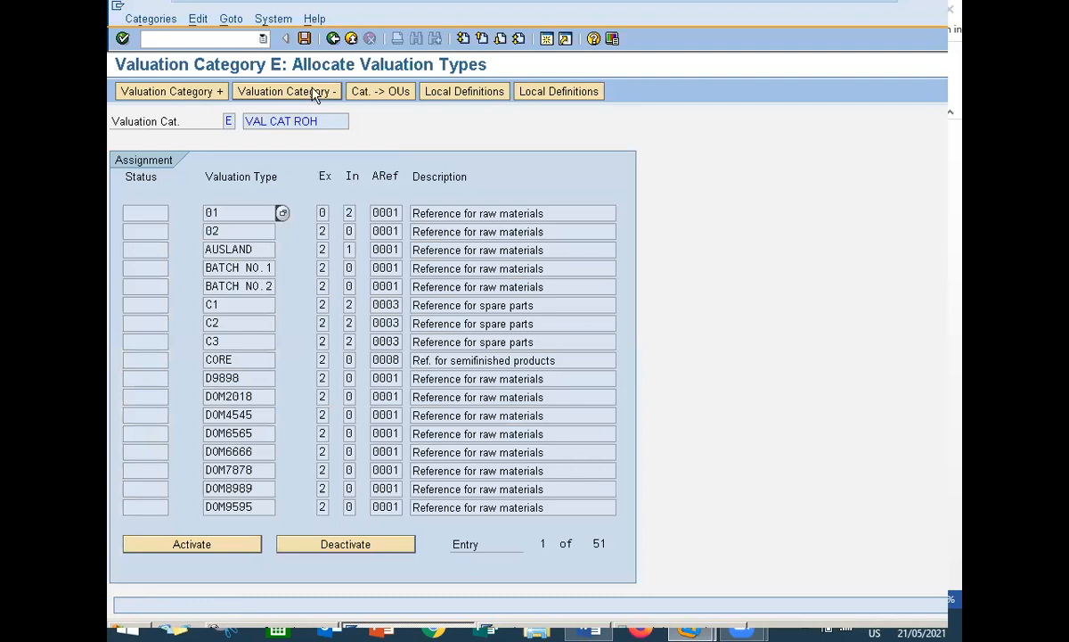
pyautogui.hotkey('ctrl', 'pagedown')
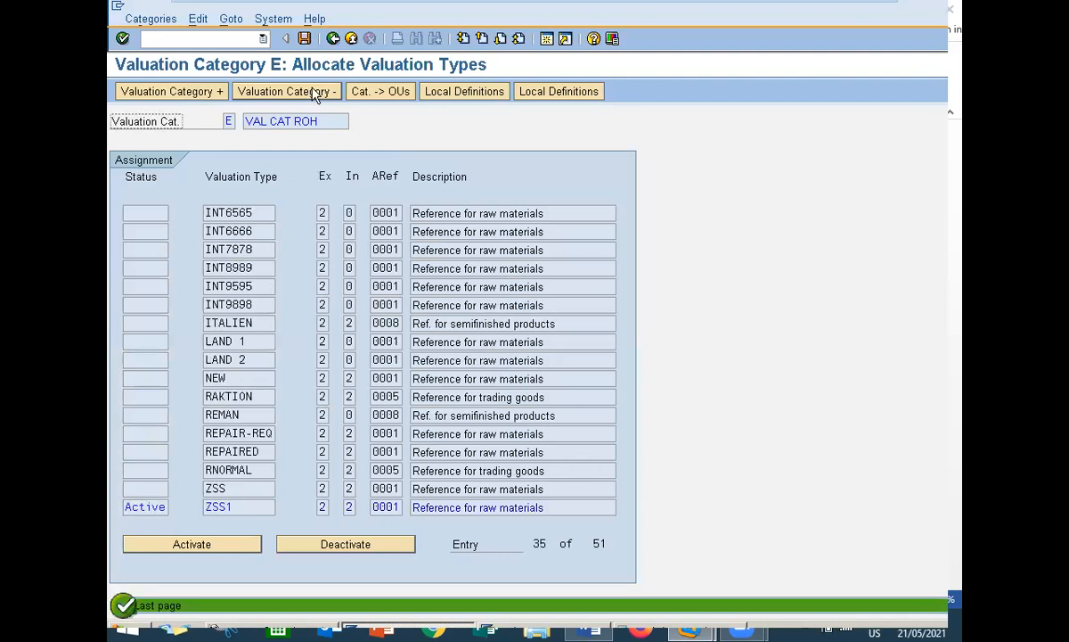
pyautogui.click(143, 488)
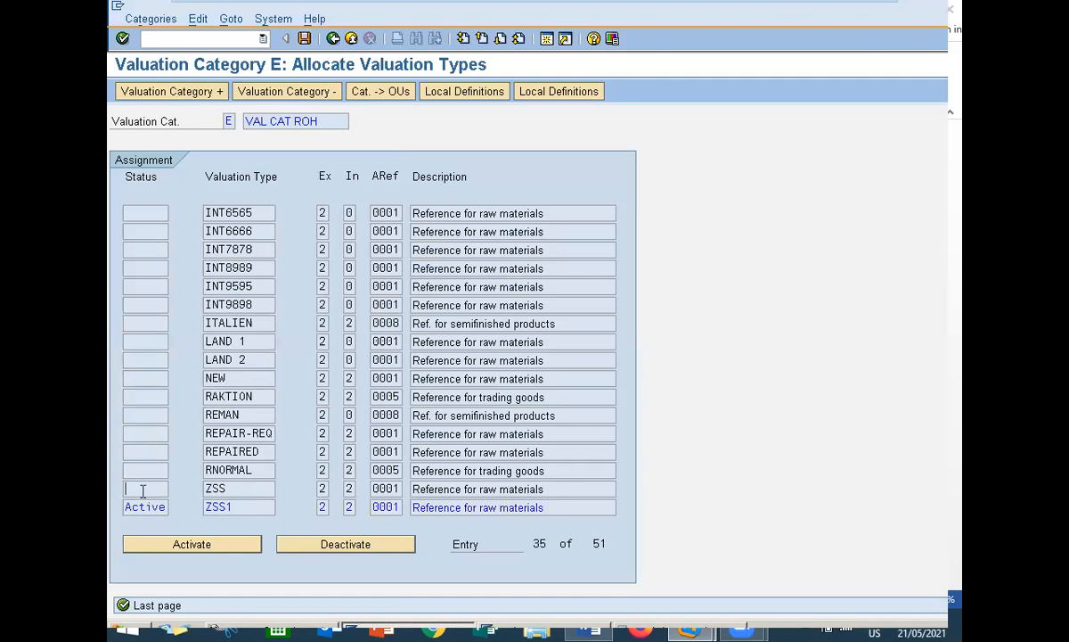
pyautogui.click(177, 544)
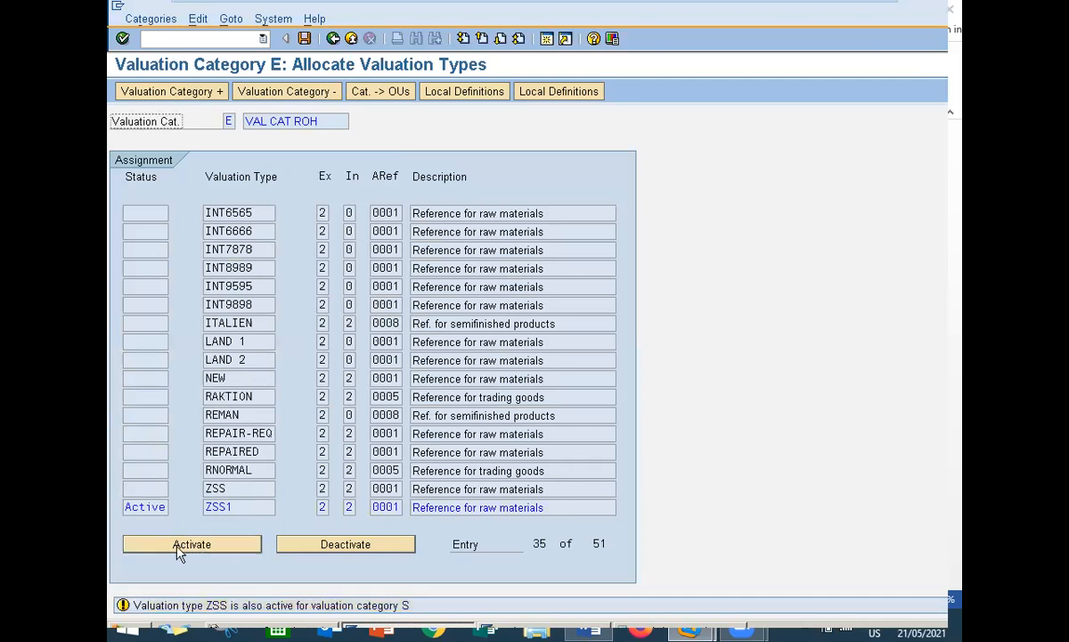
pyautogui.click(178, 547)
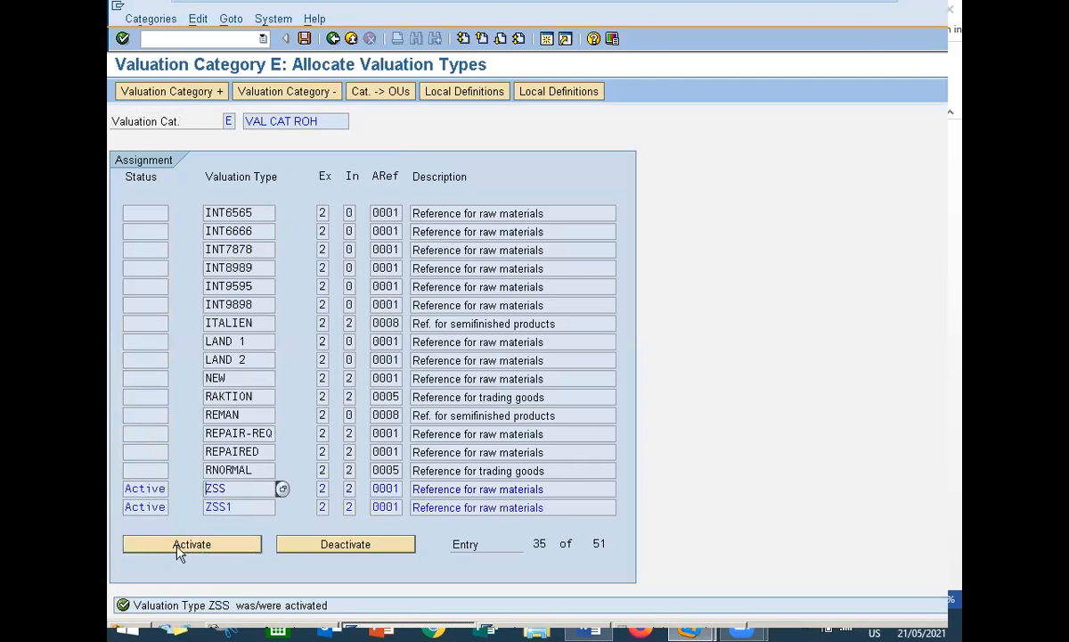
pyautogui.click(305, 41)
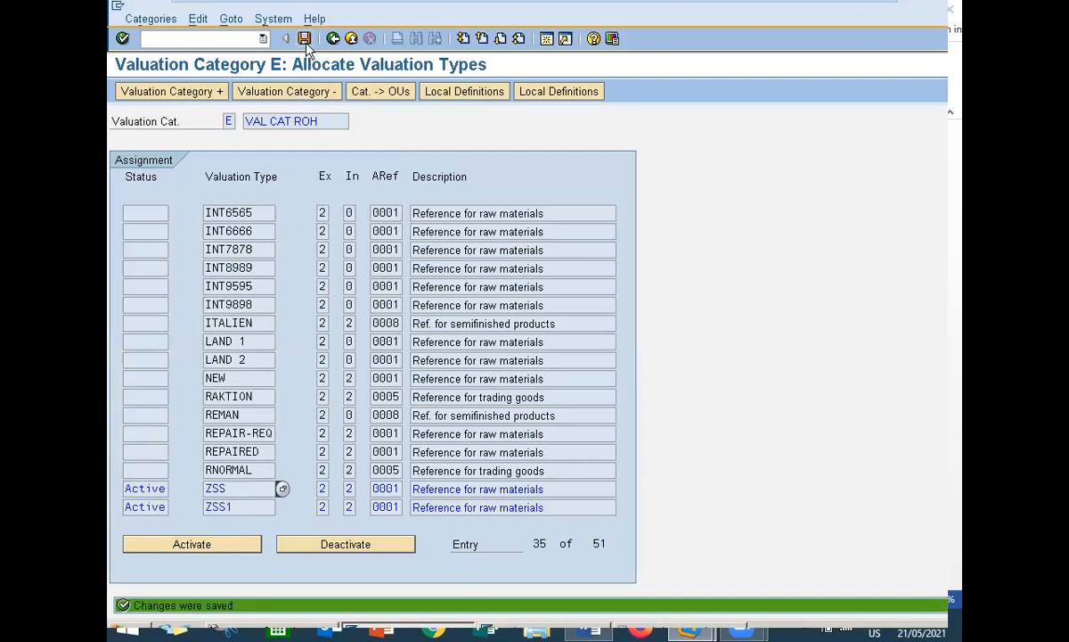
pyautogui.doubleClick(343, 262)
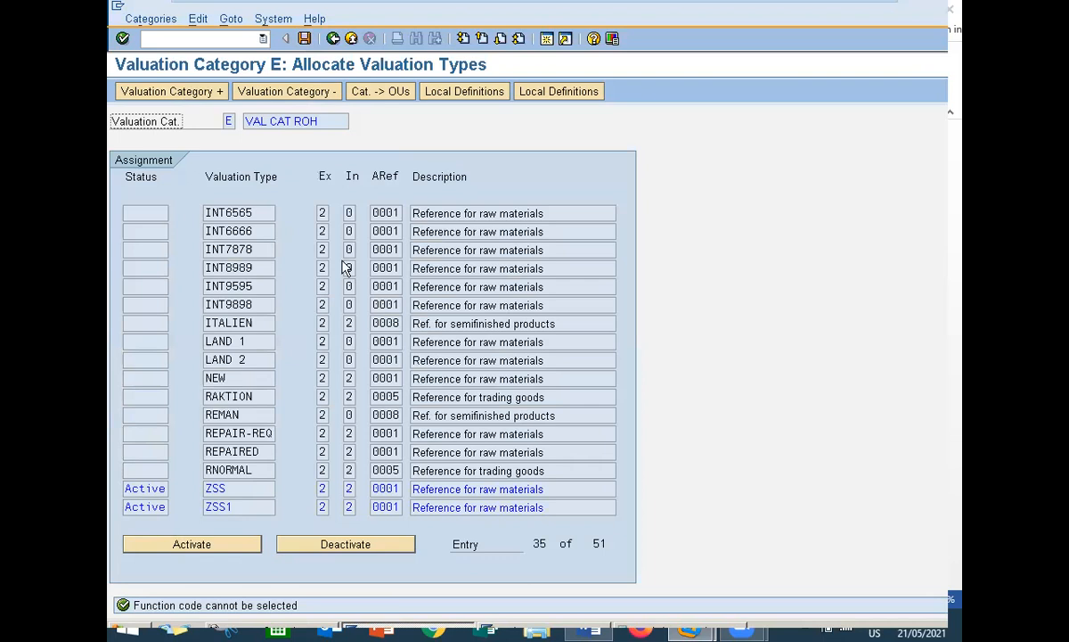
pyautogui.click(333, 38)
pyautogui.click(332, 38)
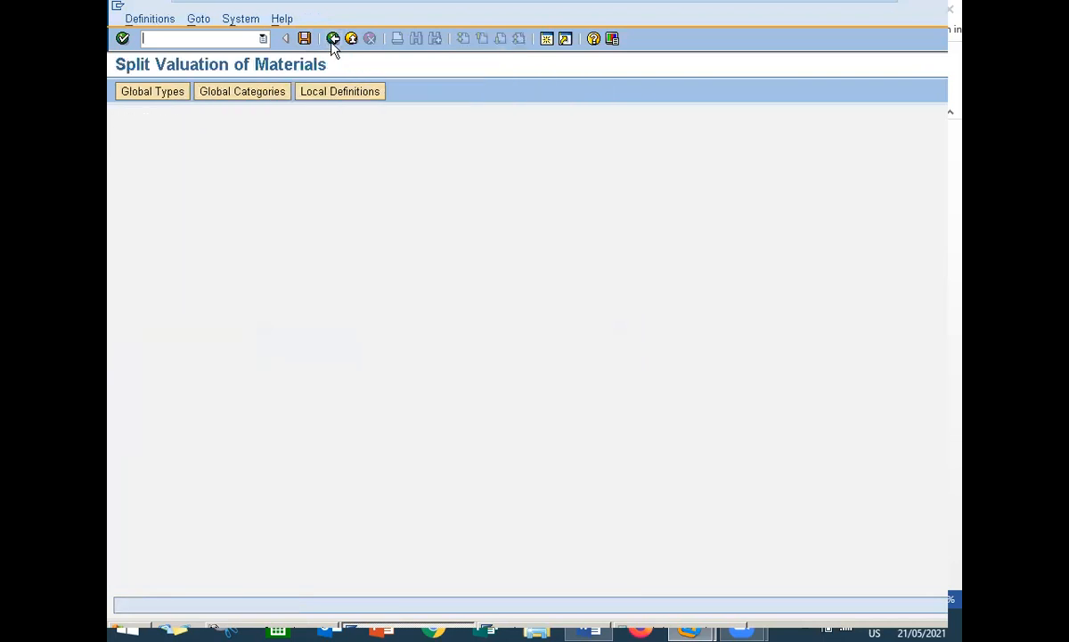
# - Activate valuation category E for plant 1111 in the local definitions and save
pyautogui.click(351, 94)
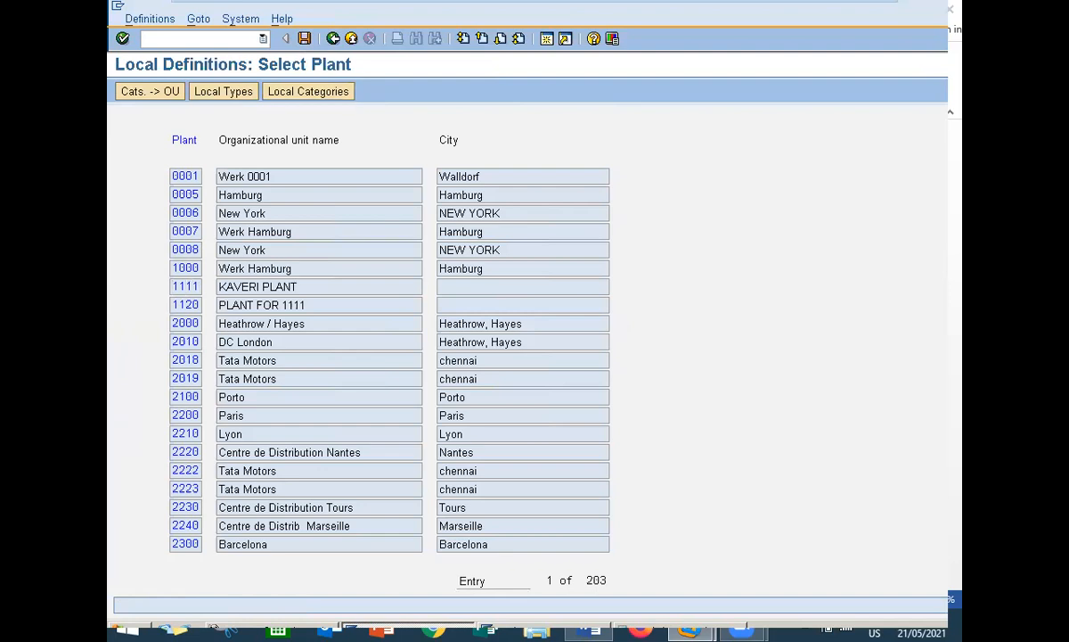
pyautogui.click(151, 98)
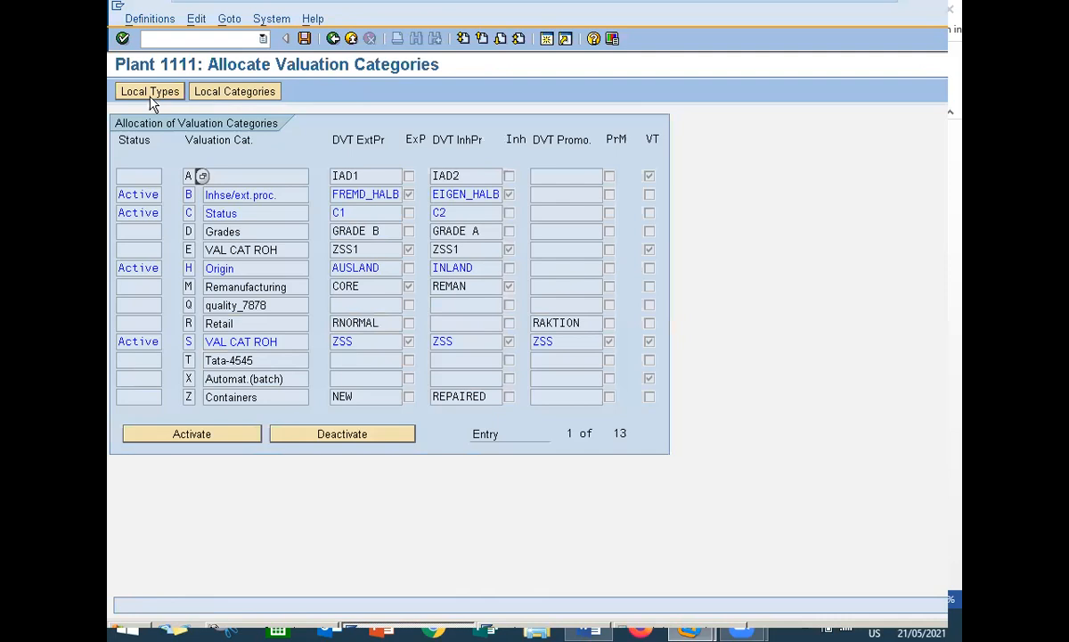
pyautogui.click(136, 247)
pyautogui.click(191, 435)
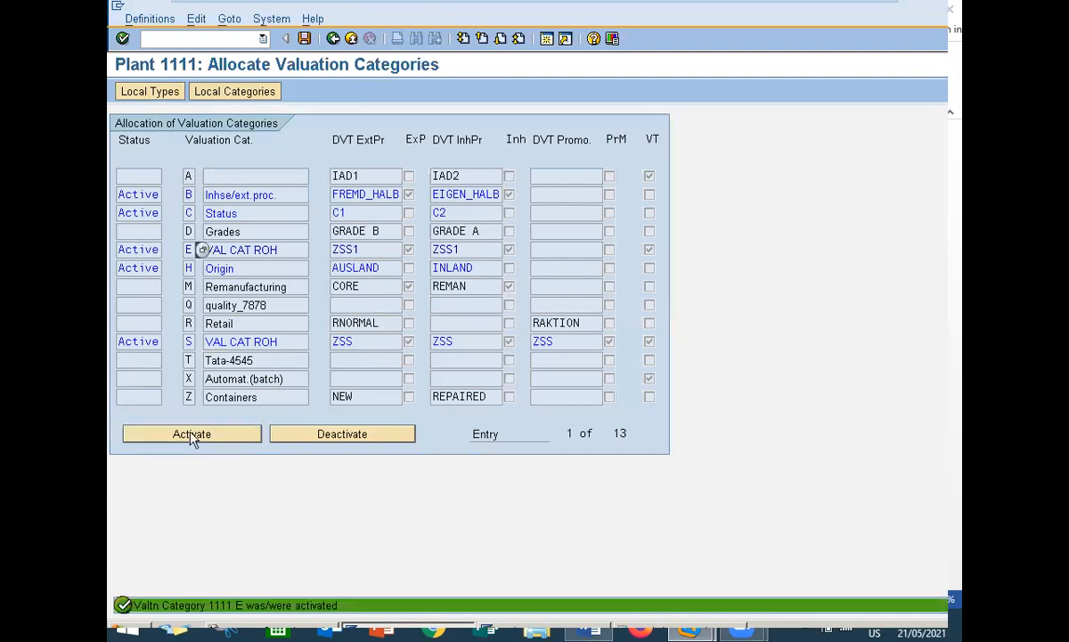
pyautogui.click(304, 40)
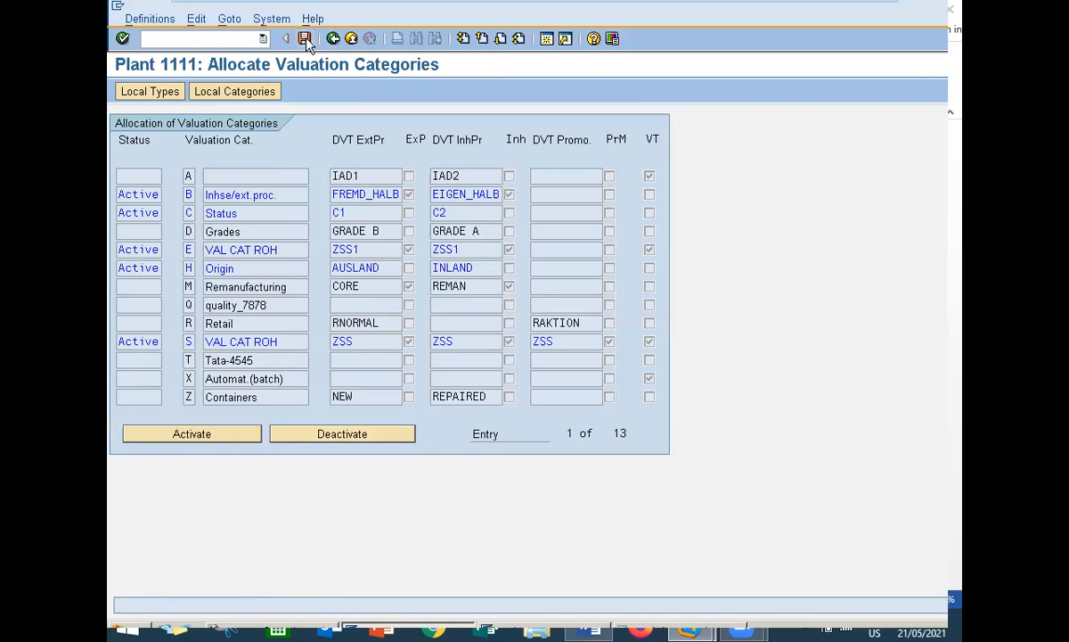
# - Leave customizing, start material creation (MM01), and open the view selection for a mechanical engineering raw material
pyautogui.click(206, 38)
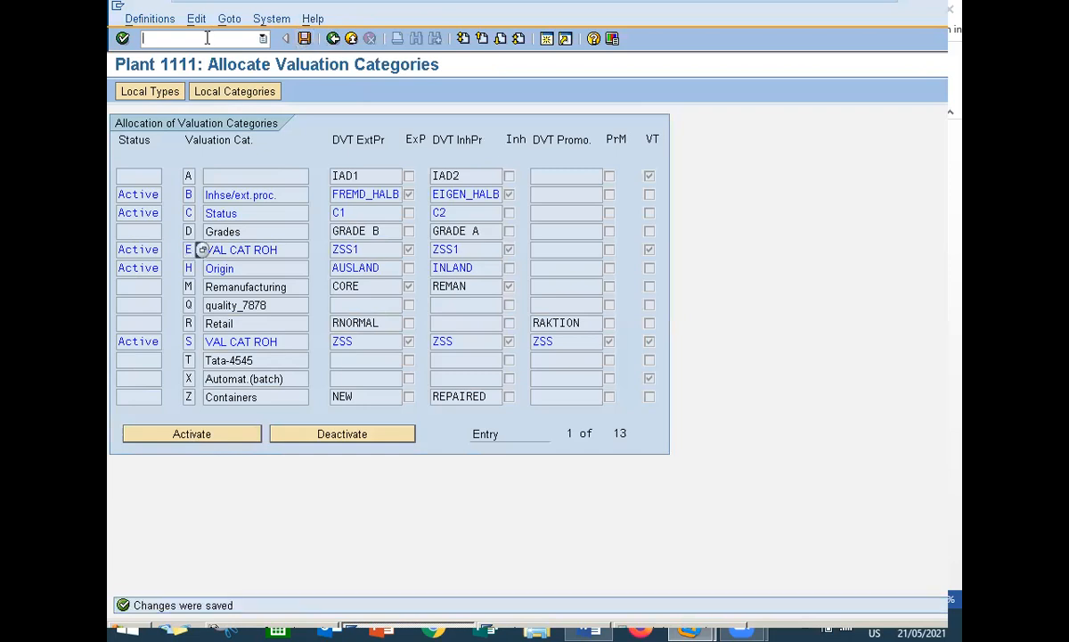
pyautogui.write('/N')
pyautogui.press('Return')
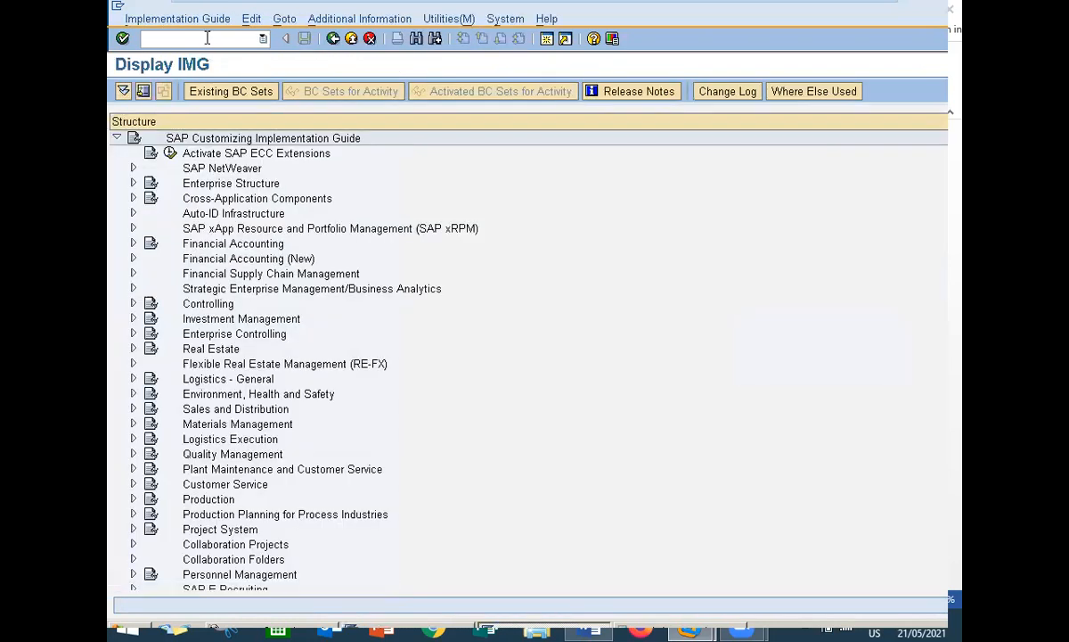
pyautogui.press('F3')
pyautogui.press('F3')
pyautogui.write('MM0')
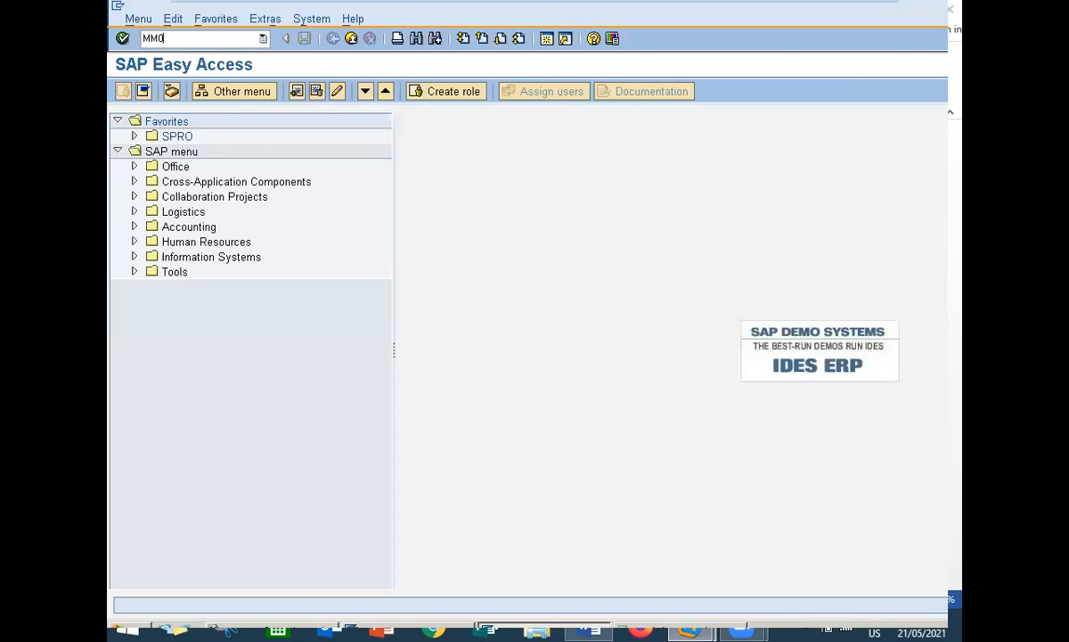
pyautogui.write('1')
pyautogui.press('Return')
pyautogui.press('Return')
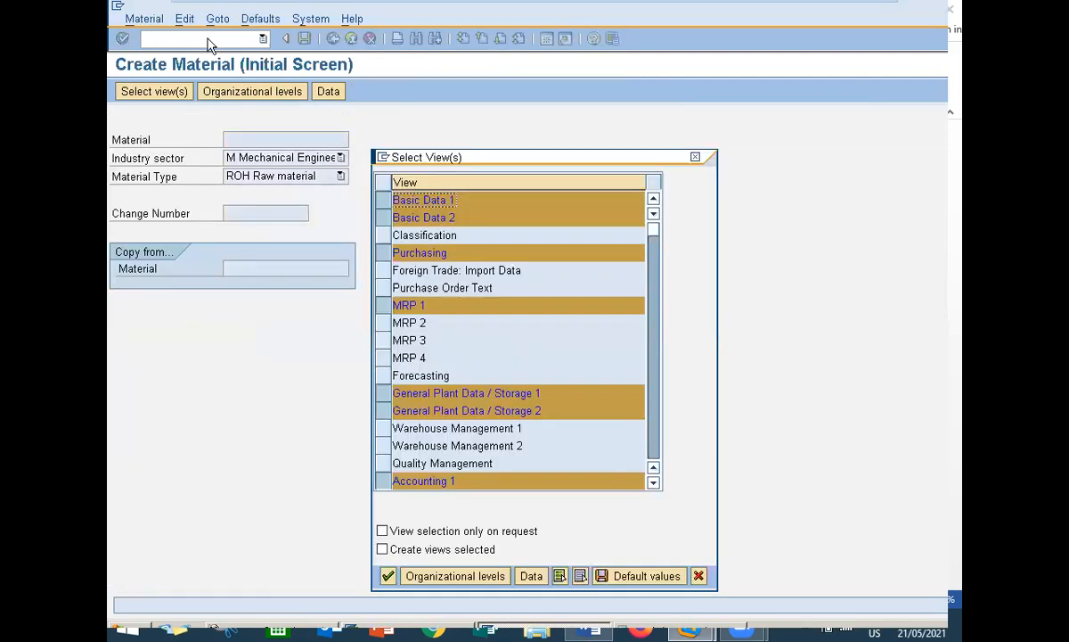
# - Accept the selected views and organizational levels, and enter the description STEERING WHEELS with base unit EA
pyautogui.press('Return')
pyautogui.press('Return')
pyautogui.press('space')
pyautogui.press('Down')
pyautogui.press('Return')
pyautogui.press('Return')
pyautogui.press('space')
pyautogui.press('Down')
pyautogui.press('Return')
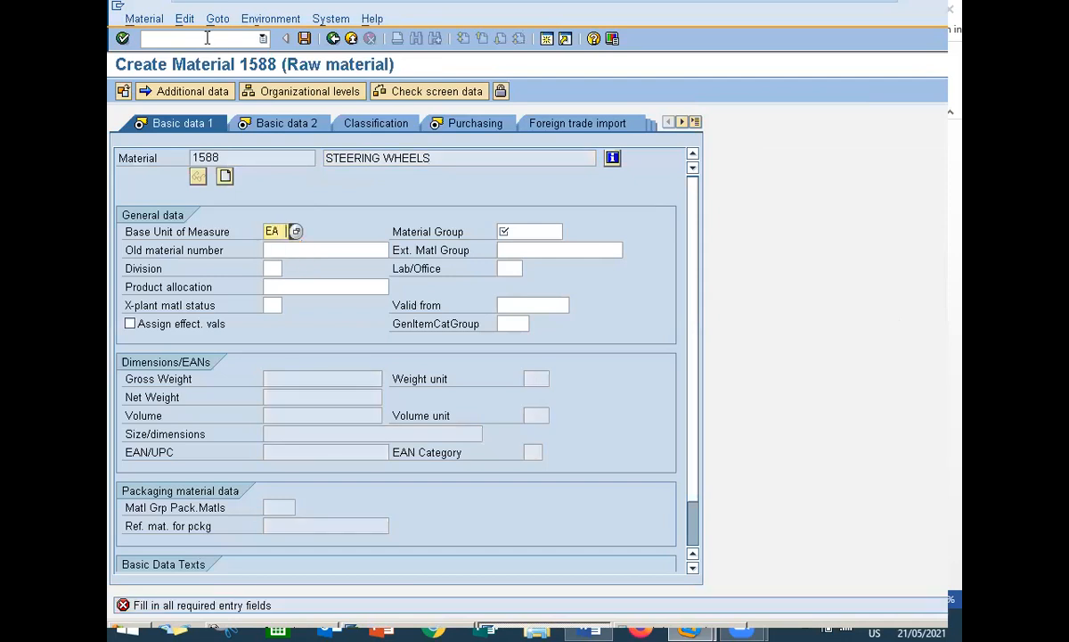
# - Assign material group D01 and continue to Basic data 2
pyautogui.press('Tab')
pyautogui.press('space')
pyautogui.press('Down')
pyautogui.press('Return')
pyautogui.press('Return')
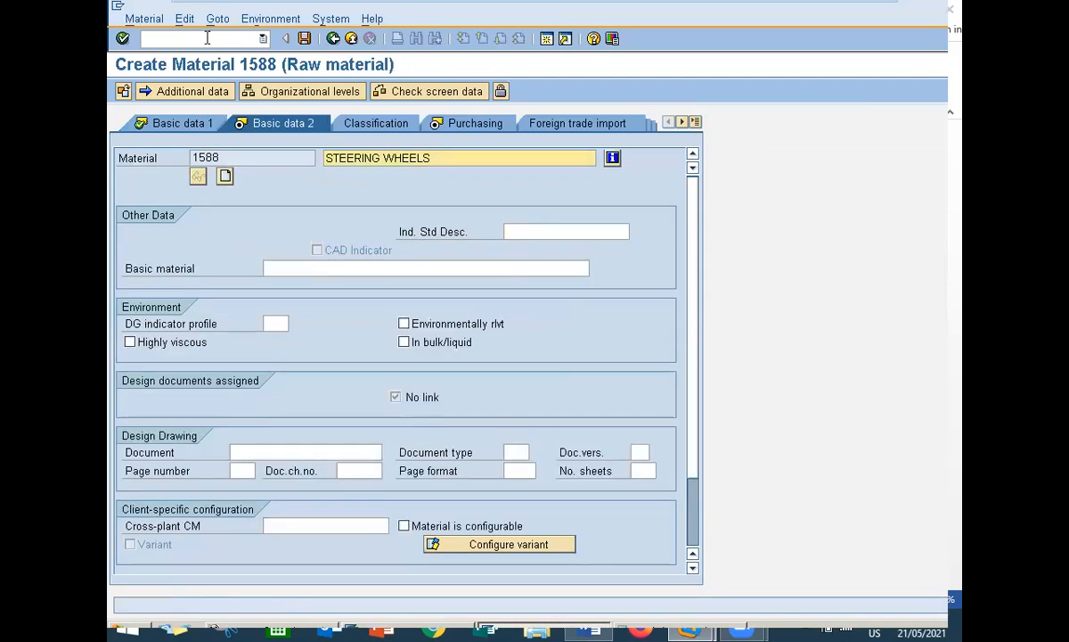
# - Continue past Basic data 2, set purchasing group 000 in the purchasing view, and proceed to MRP 1
pyautogui.press('Return')
pyautogui.press('Return')
pyautogui.press('space')
pyautogui.press('Down')
pyautogui.press('Return')
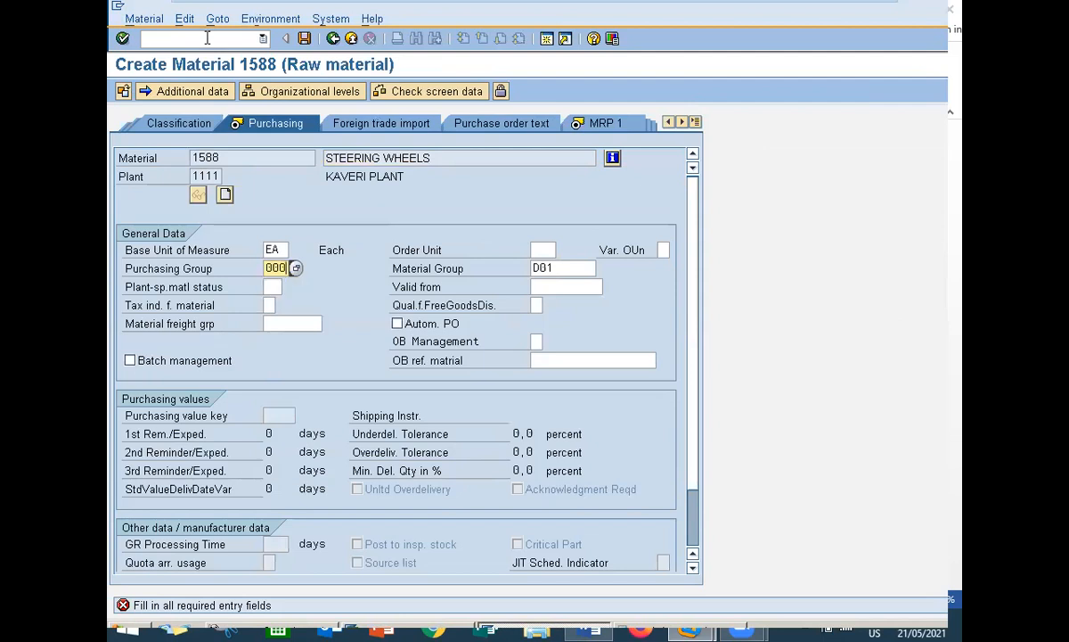
pyautogui.press('Return')
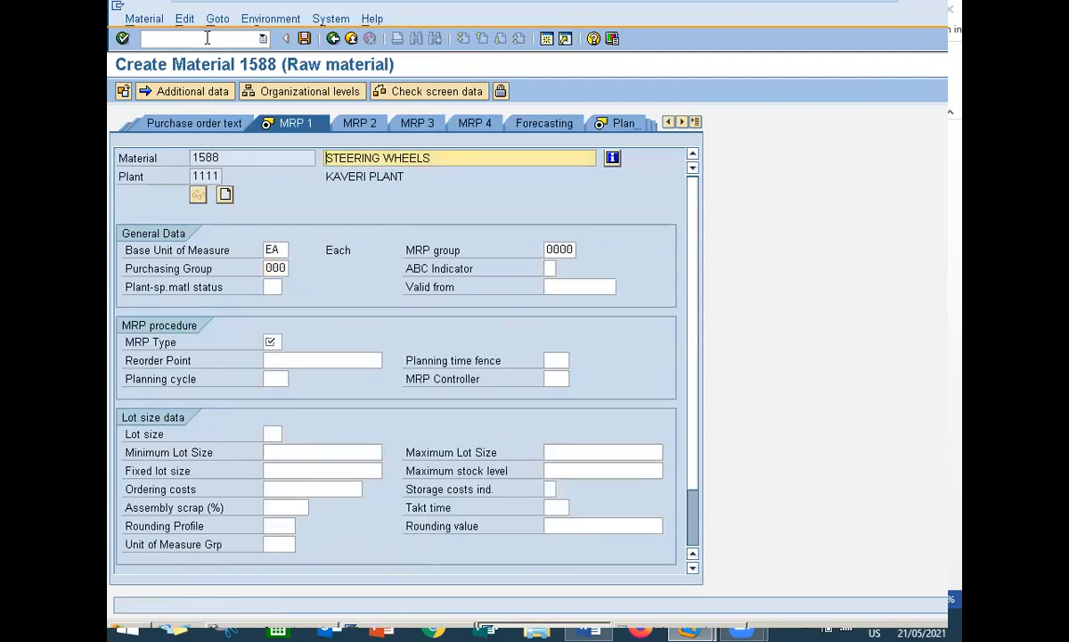
# - Set the MRP type to ND and continue through both plant data views to Accounting 1
pyautogui.press('Return')
pyautogui.write('ND')
pyautogui.press('Return')
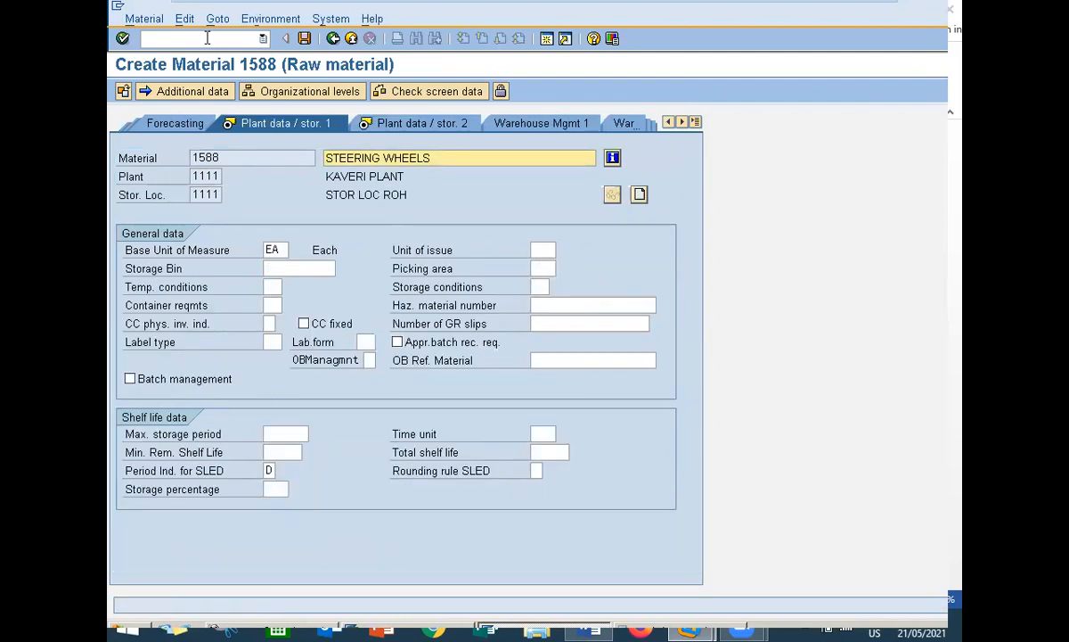
pyautogui.press('Return')
pyautogui.press('Return')
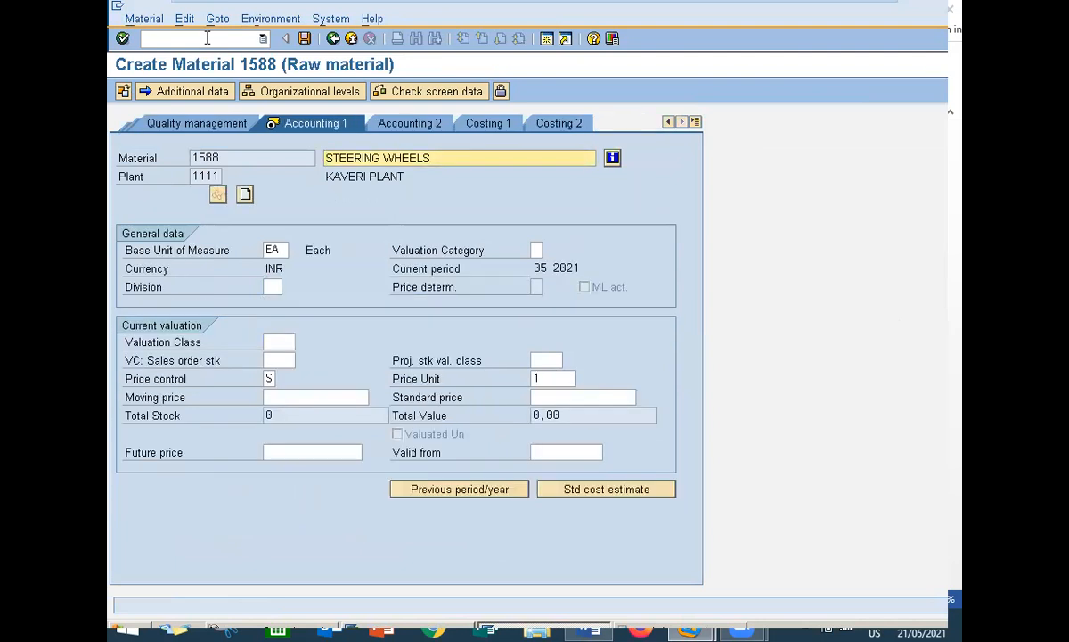
# - Assign valuation class 3000 and valuation category E in the Accounting 1 view
pyautogui.click(280, 341)
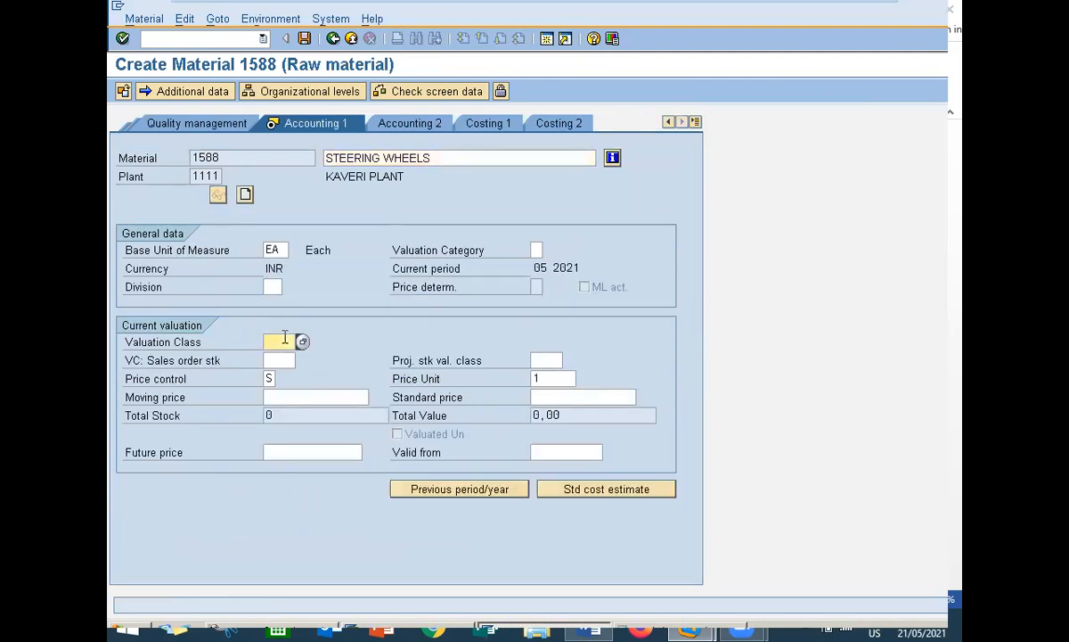
pyautogui.click(303, 341)
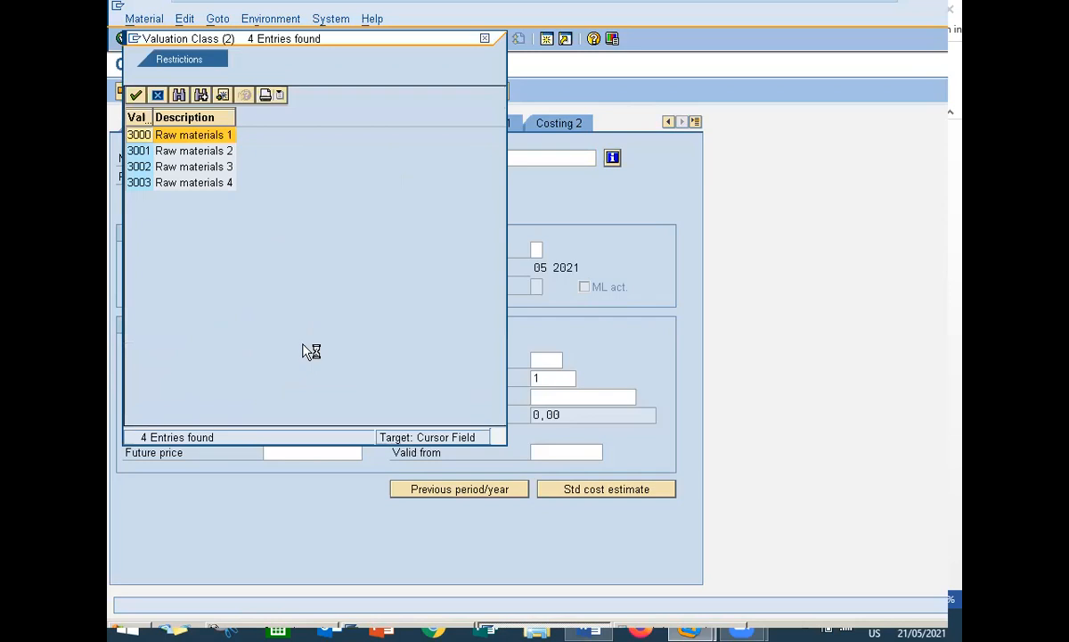
pyautogui.press('Return')
pyautogui.click(537, 250)
pyautogui.click(552, 250)
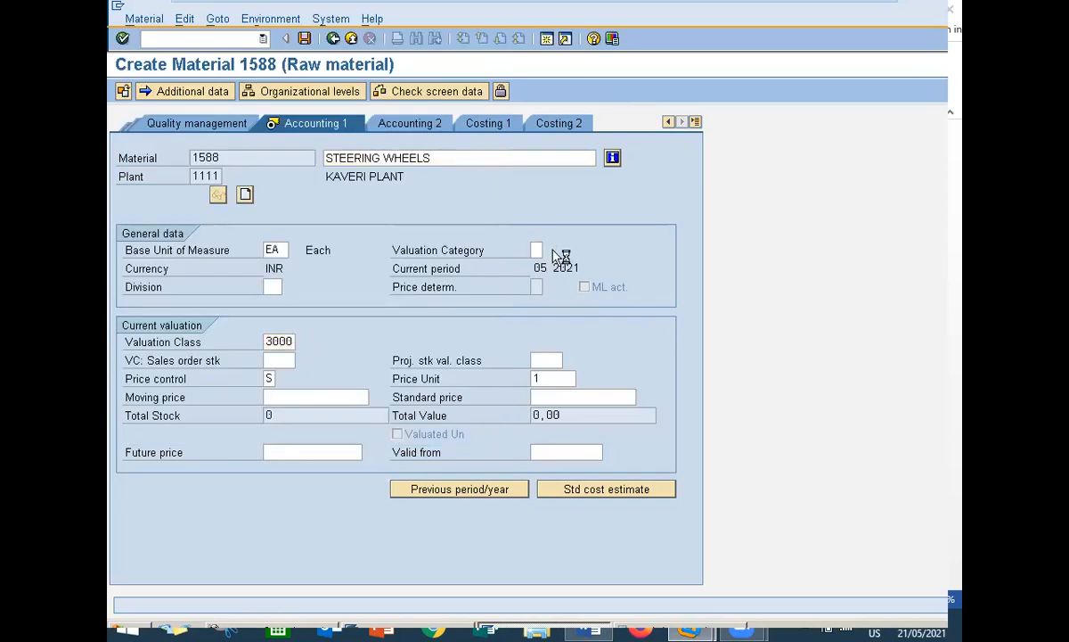
pyautogui.press('Down')
pyautogui.press('Down')
pyautogui.press('Down')
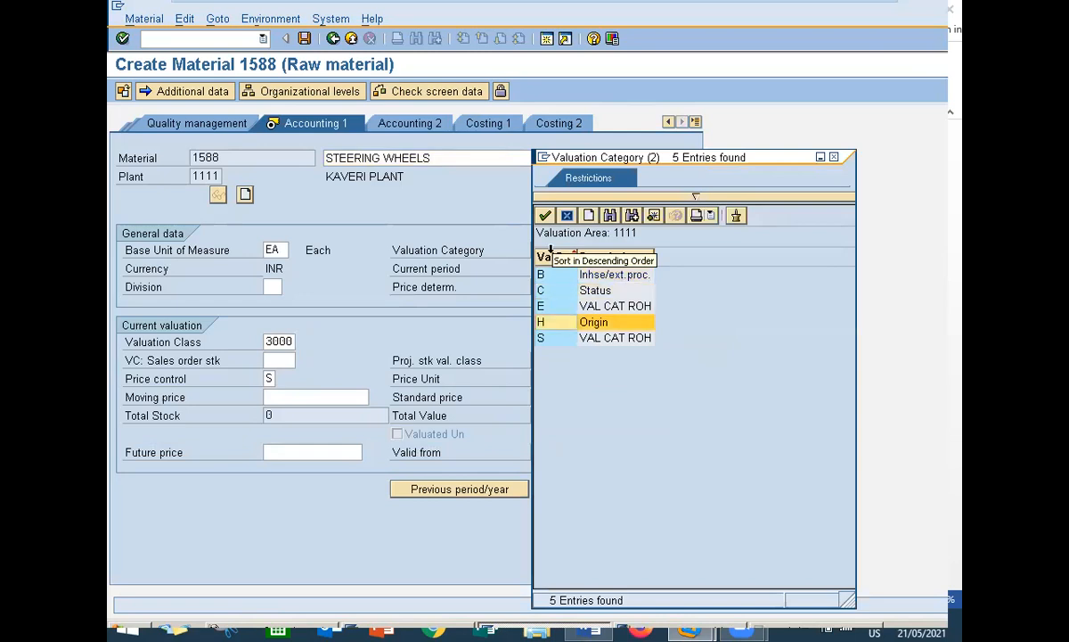
pyautogui.press('Up')
pyautogui.press('Return')
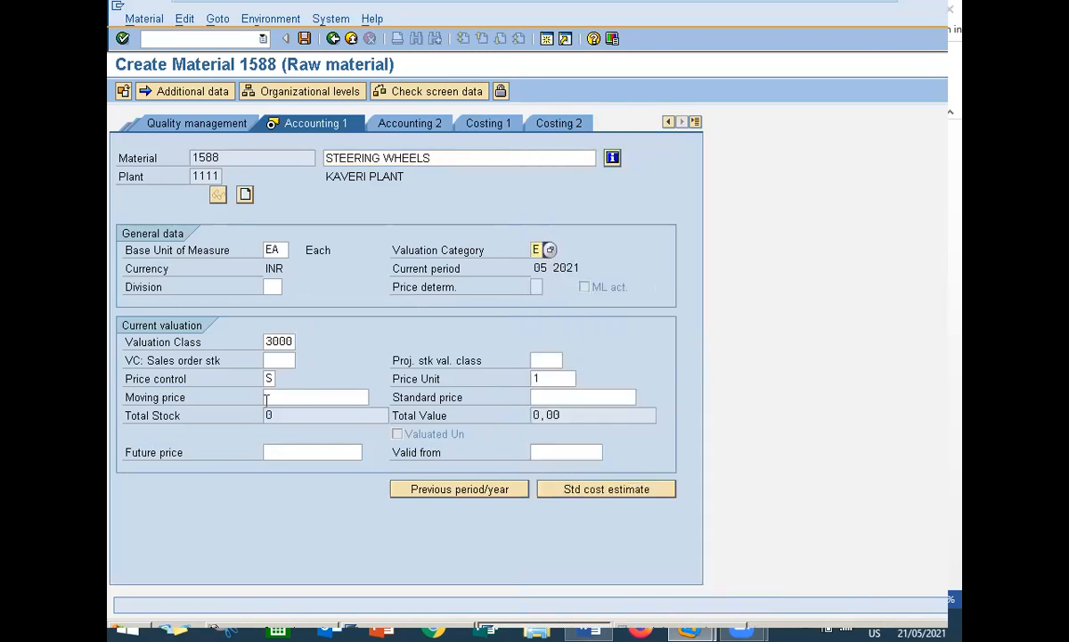
# - Set the price control to V and agree to save the material data
pyautogui.click(269, 377)
pyautogui.write('V')
pyautogui.press('Return')
pyautogui.press('Return')
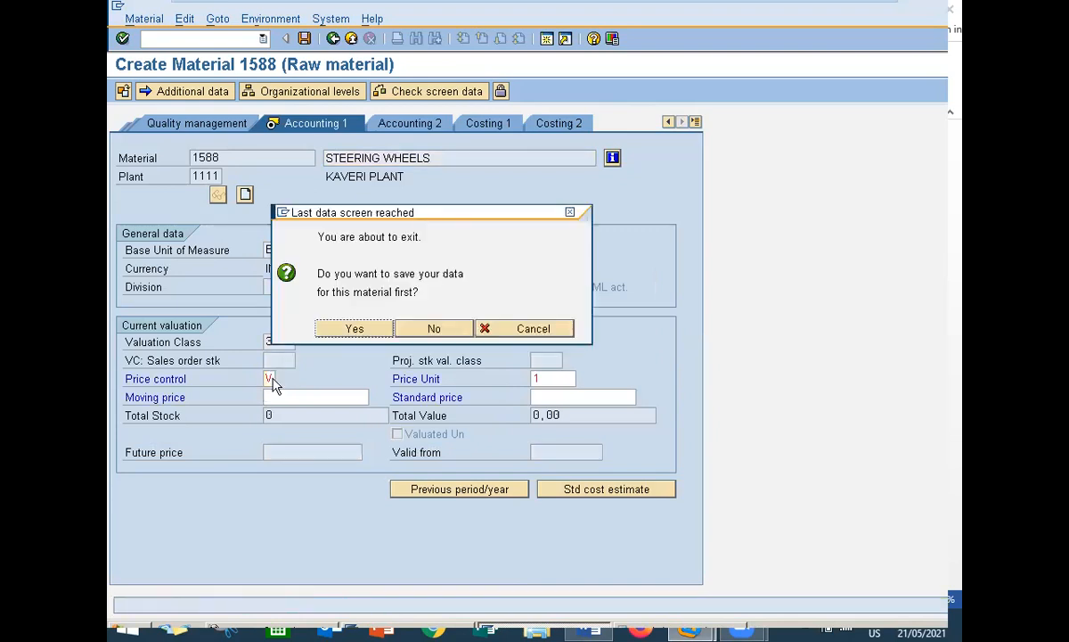
pyautogui.press('Return')
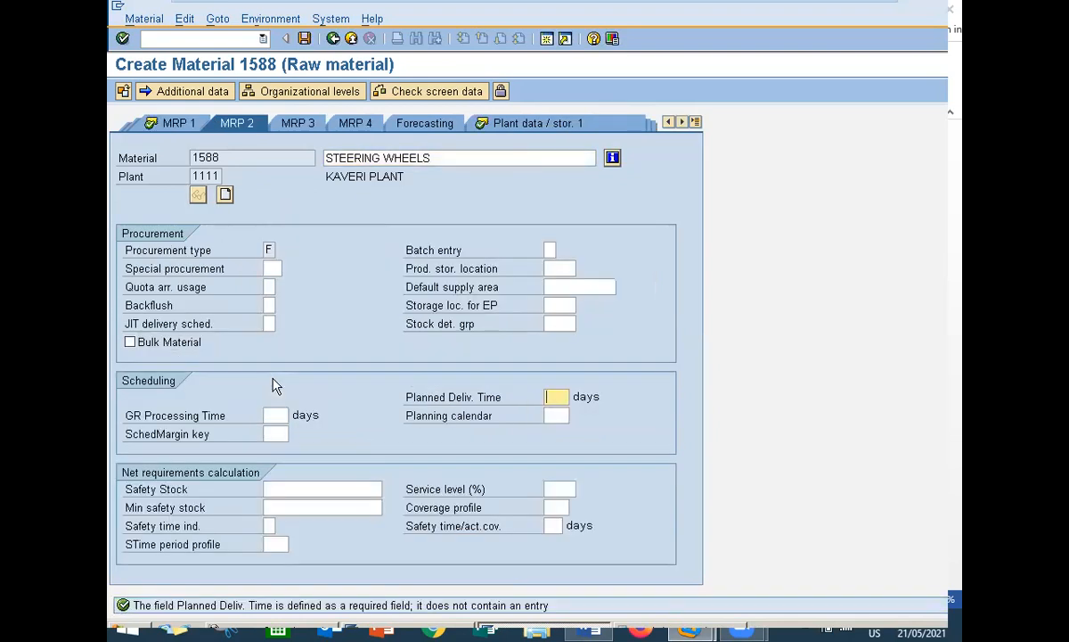
# - Complete the required MRP 2 entries, continue through the remaining views, and save the material
pyautogui.press('Return')
pyautogui.press('Return')
pyautogui.press('Return')
pyautogui.press('Return')
pyautogui.press('Return')
pyautogui.press('Return')
pyautogui.press('Return')
# - Try to open material 1588 for extension, and leave material creation
pyautogui.write('1588')
pyautogui.press('Return')
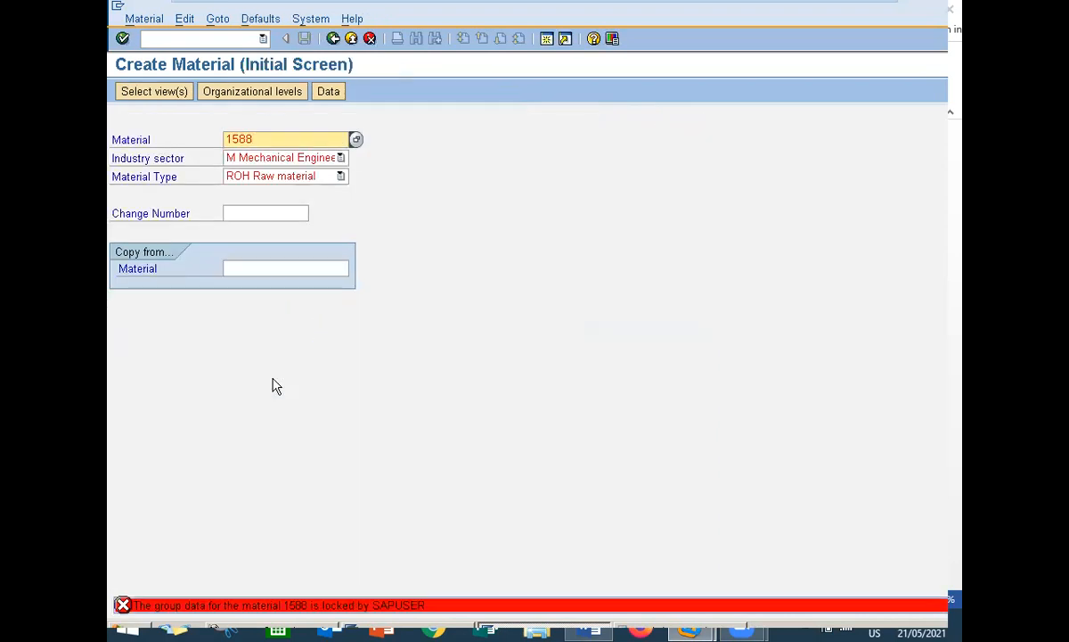
pyautogui.press('F3')
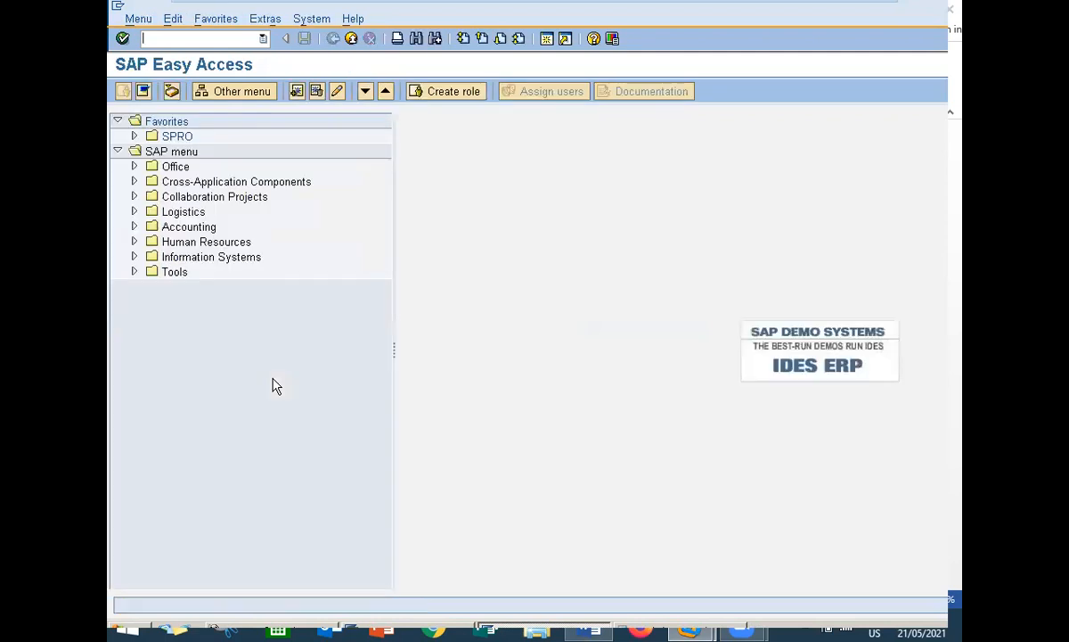
# - Restart material creation (MM01) and enter material 1588
pyautogui.write('mm01')
pyautogui.press('Return')
pyautogui.write('C')
pyautogui.press('BackSpace')
pyautogui.press('BackSpace')
pyautogui.press('Down')
pyautogui.press('Return')
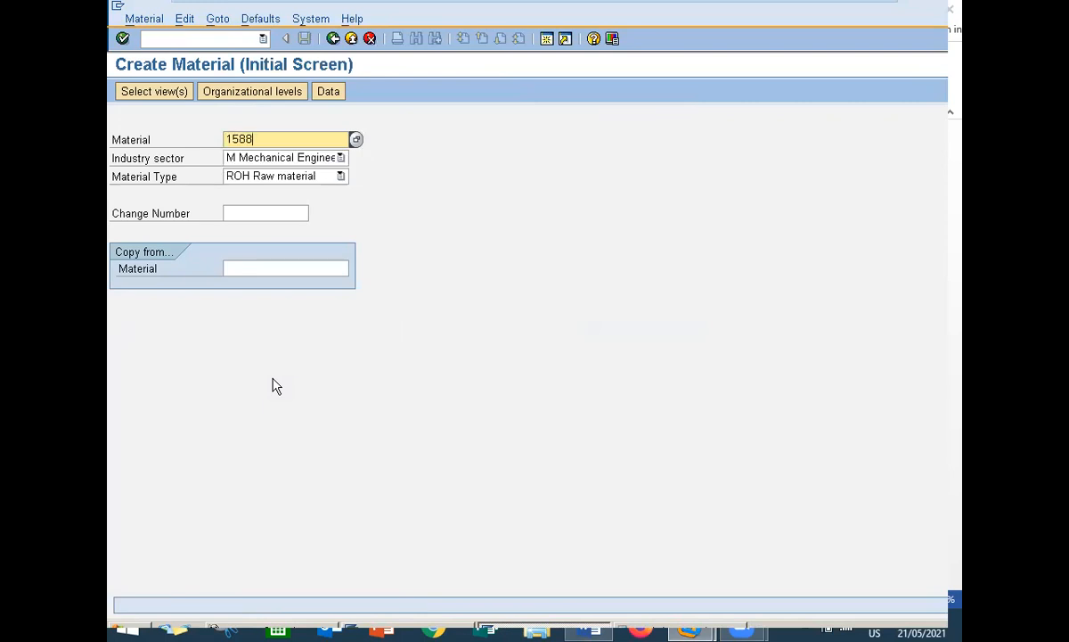
# - Open the accounting data for plant 1111 and storage location 1111 with valuation type ZSS1
pyautogui.press('Return')
pyautogui.press('Return')
pyautogui.press('Tab')
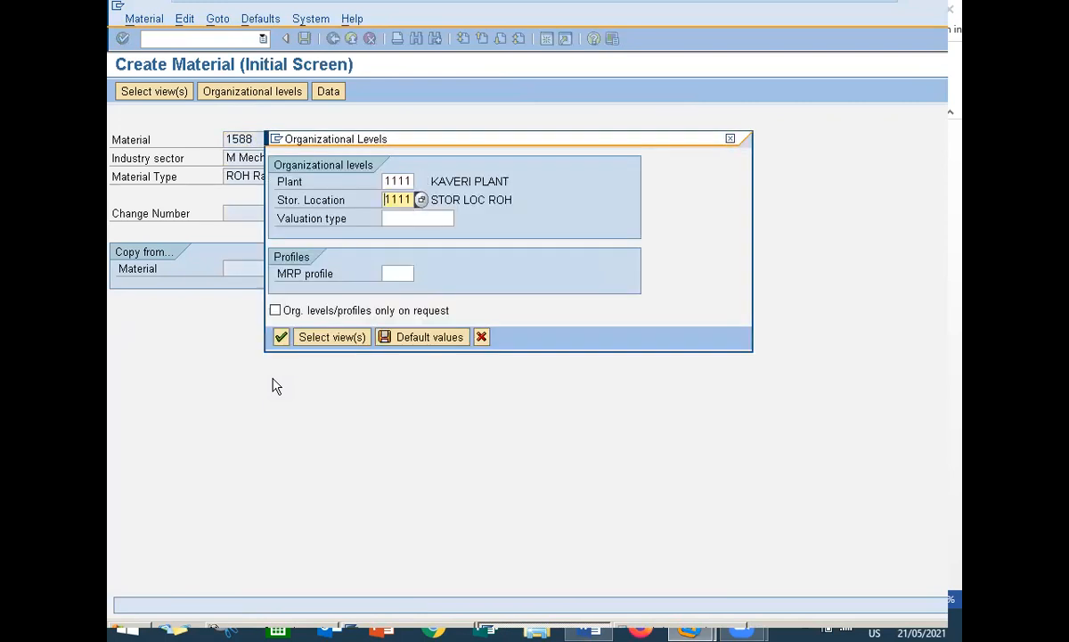
pyautogui.press('Tab')
pyautogui.write('ZSS1')
pyautogui.press('Return')
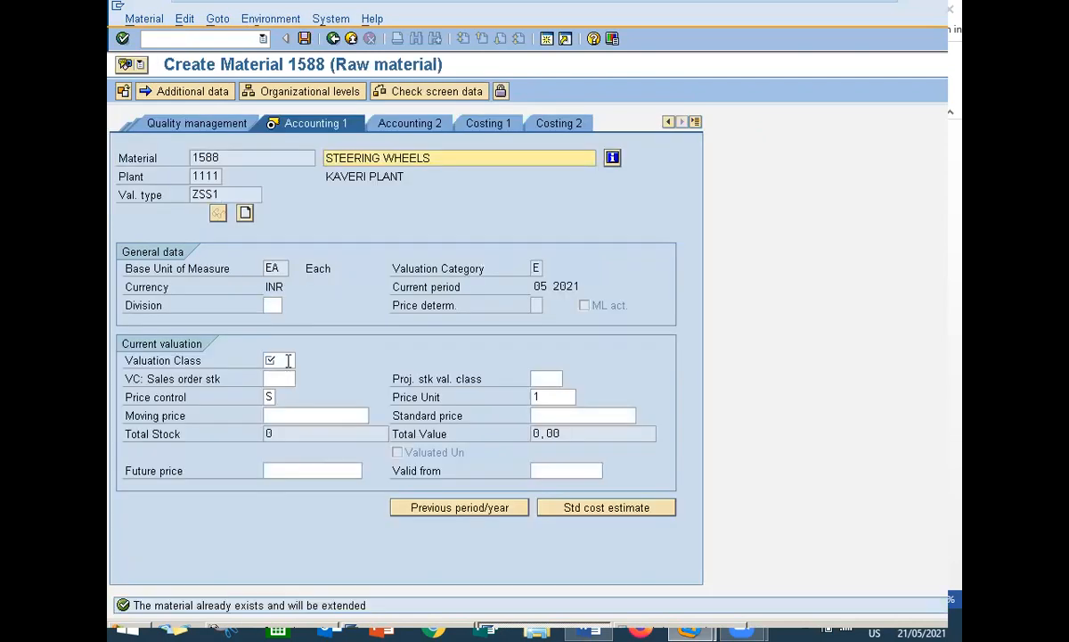
# - Set valuation class 3000 and price control V for valuation type ZSS1, and save the material
pyautogui.click(274, 360)
pyautogui.click(302, 359)
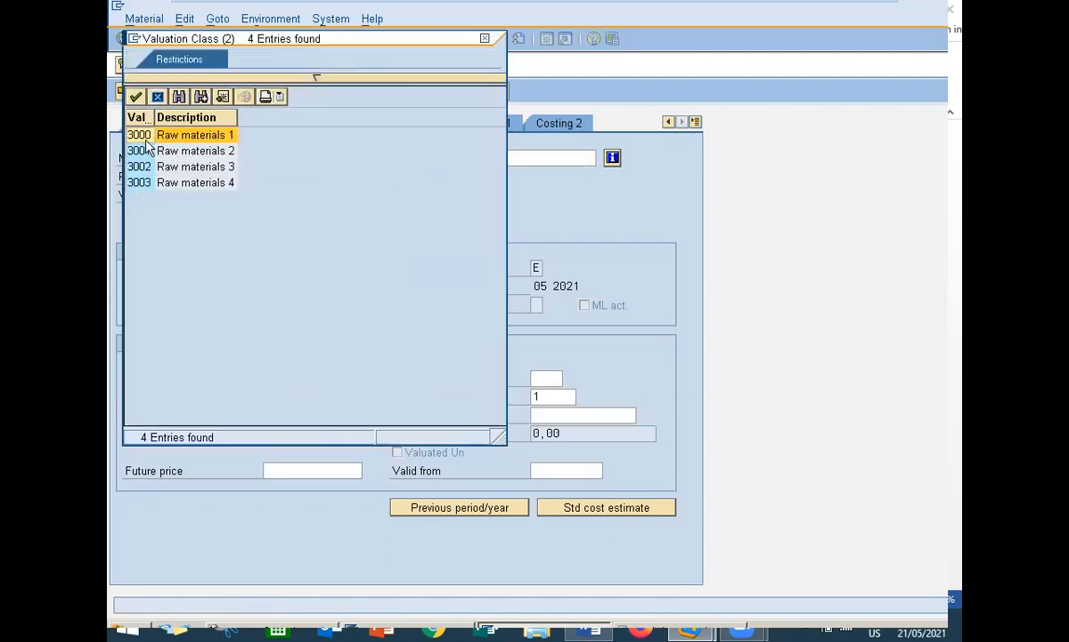
pyautogui.doubleClick(139, 135)
pyautogui.click(267, 397)
pyautogui.click(285, 398)
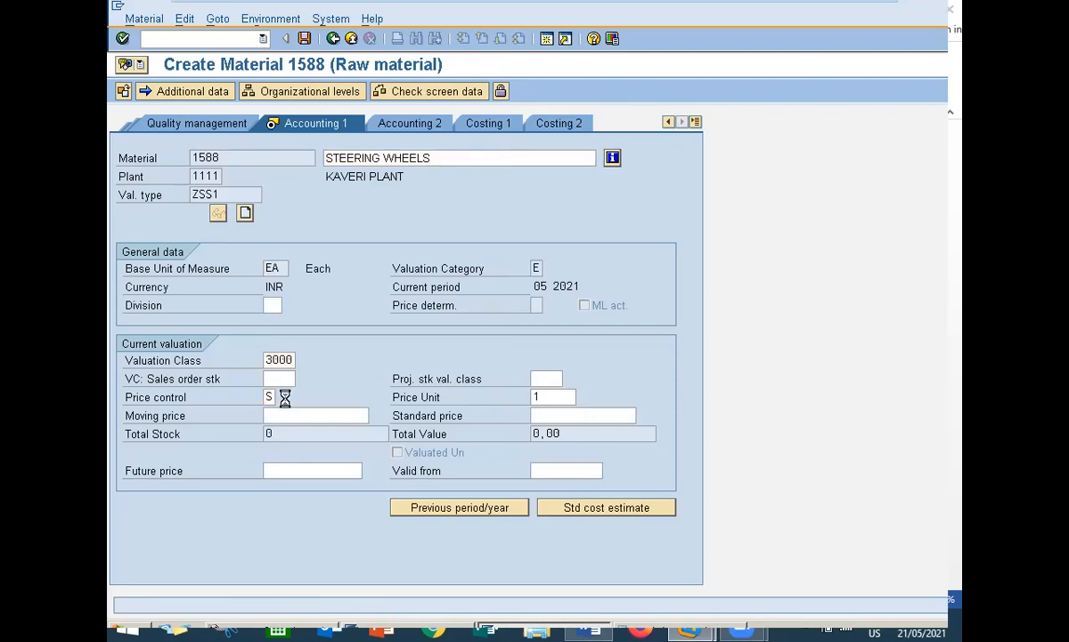
pyautogui.press('Down')
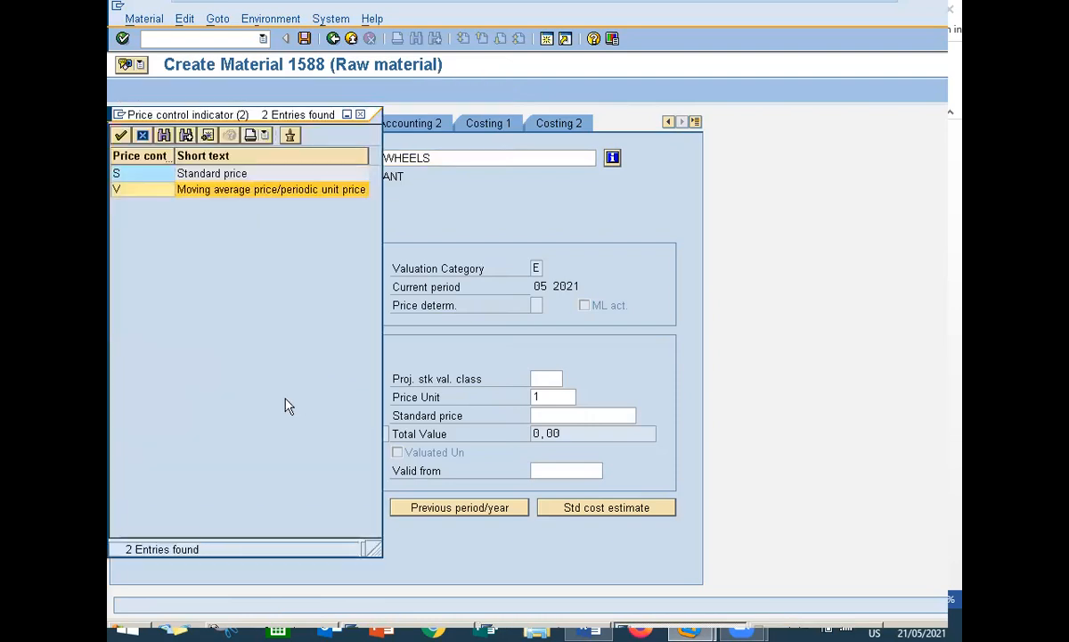
pyautogui.press('Return')
pyautogui.press('Return')
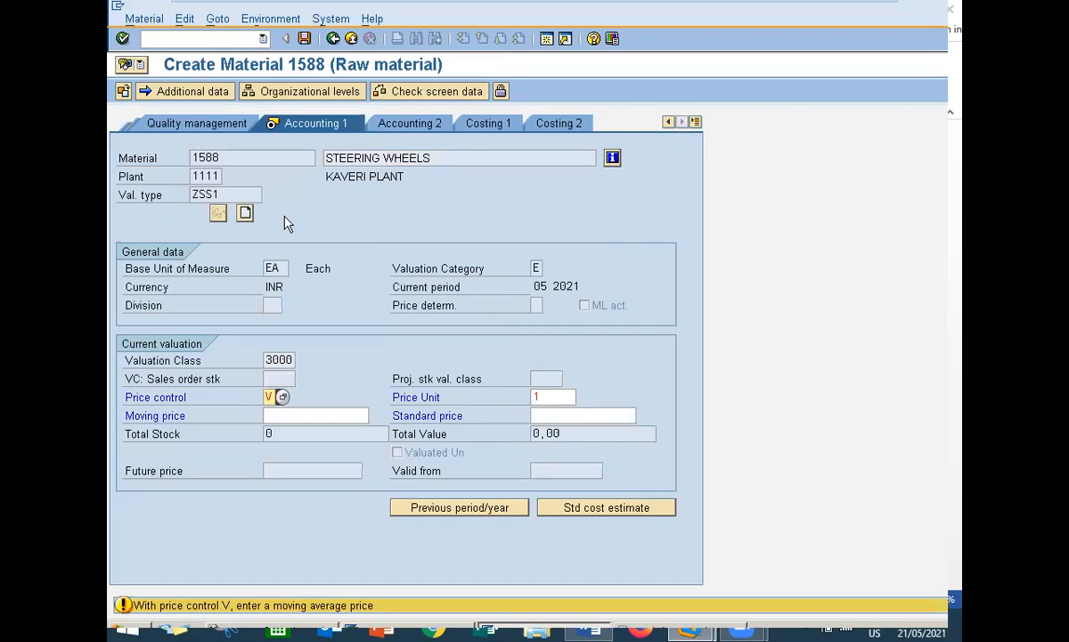
pyautogui.press('Return')
pyautogui.press('Return')
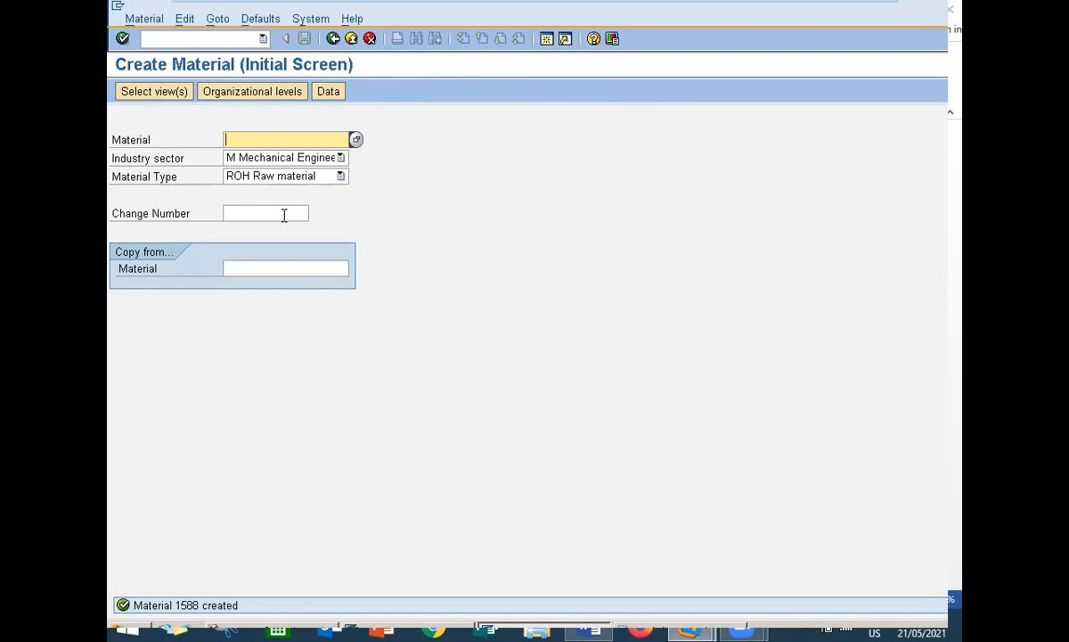
# - Display material 1588 (MM03) at plant 1111 and storage location 1111 with valuation type ZSS1
pyautogui.press('F3')
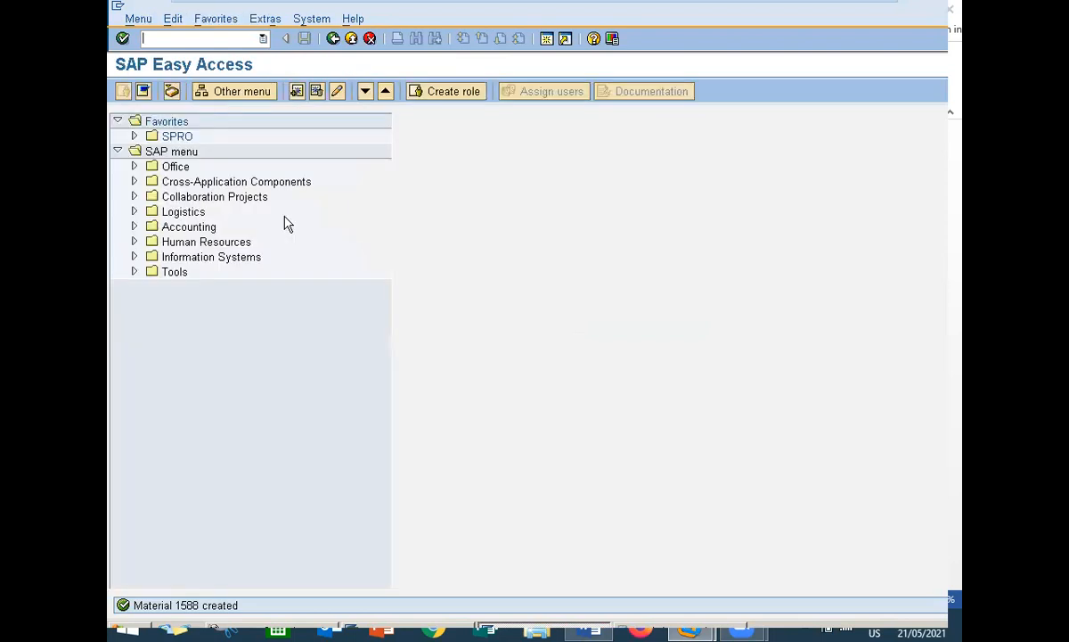
pyautogui.write('MM03')
pyautogui.press('Return')
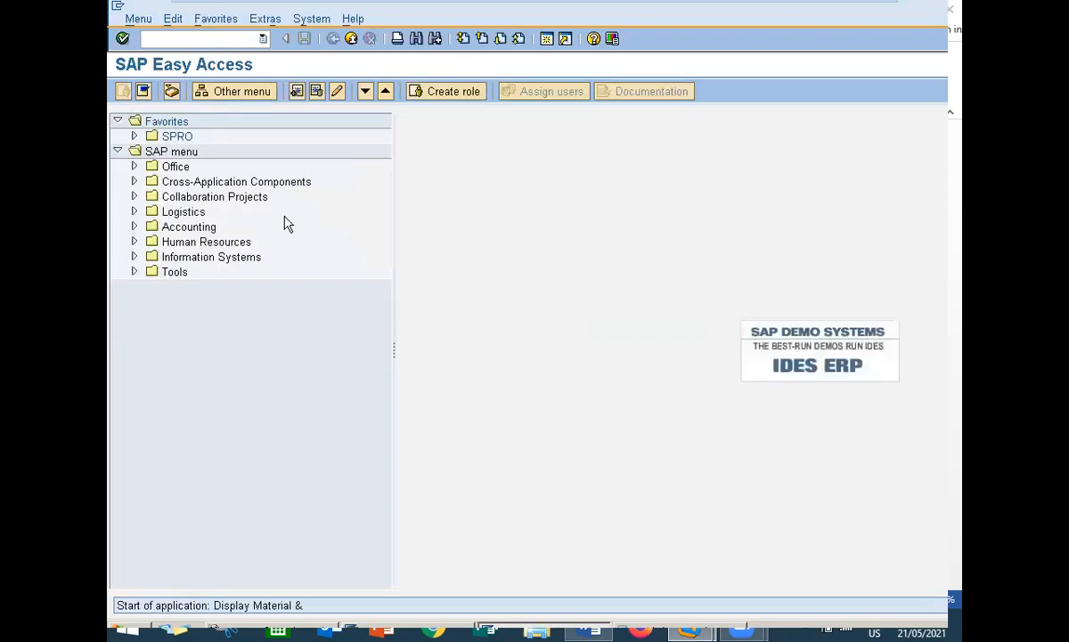
pyautogui.press('Return')
pyautogui.press('Return')
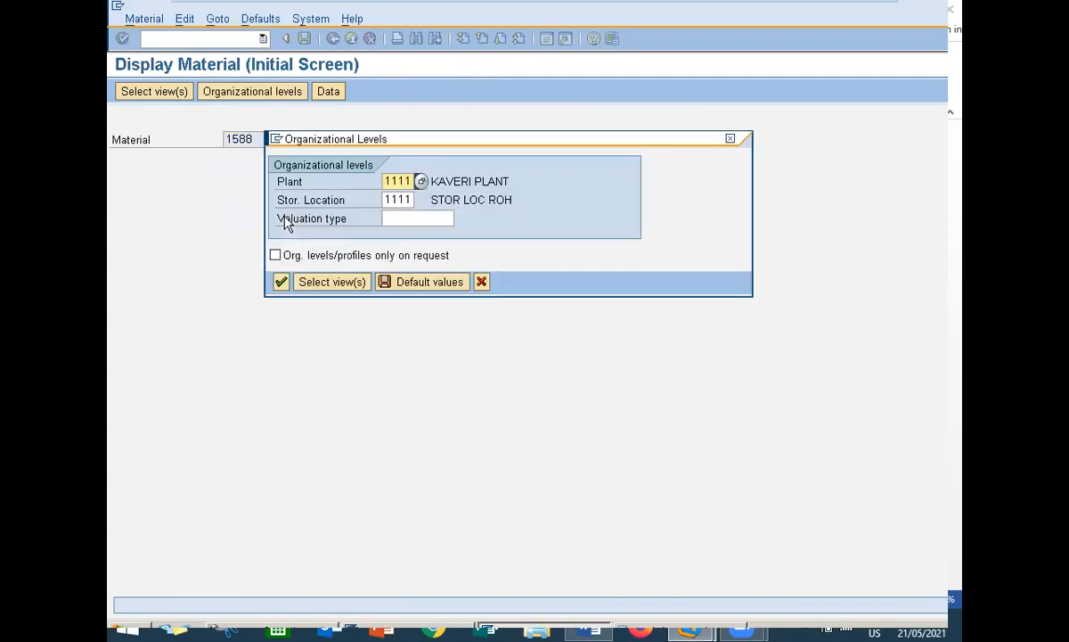
pyautogui.write('ZSS1')
pyautogui.press('Return')
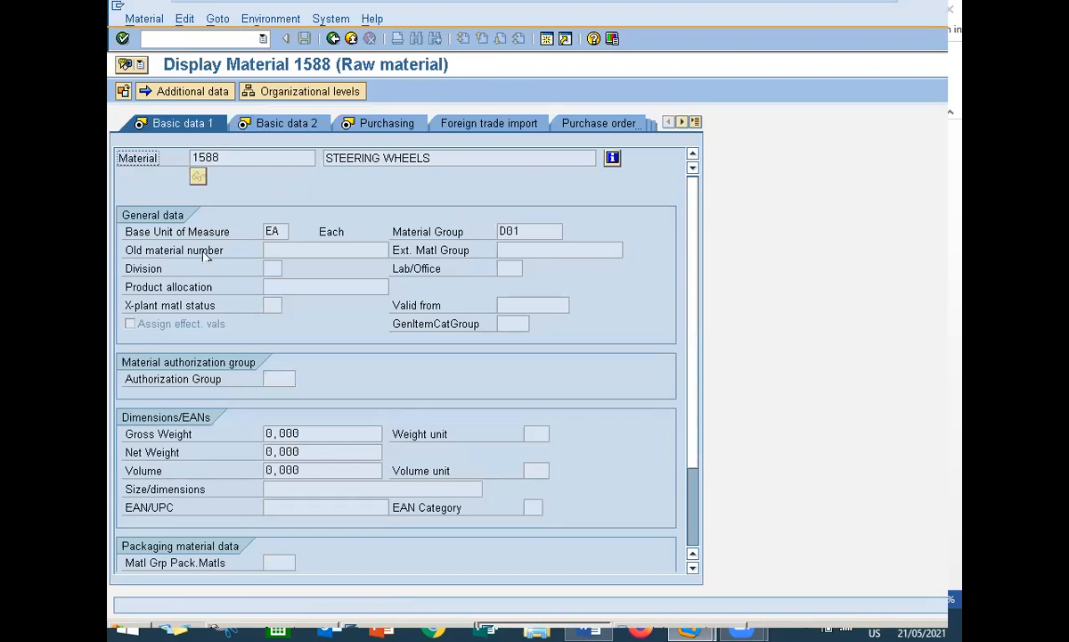
# - Open the Accounting 1 view and examine the plant, valuation type, valuation category, moving price and standard price
pyautogui.click(696, 122)
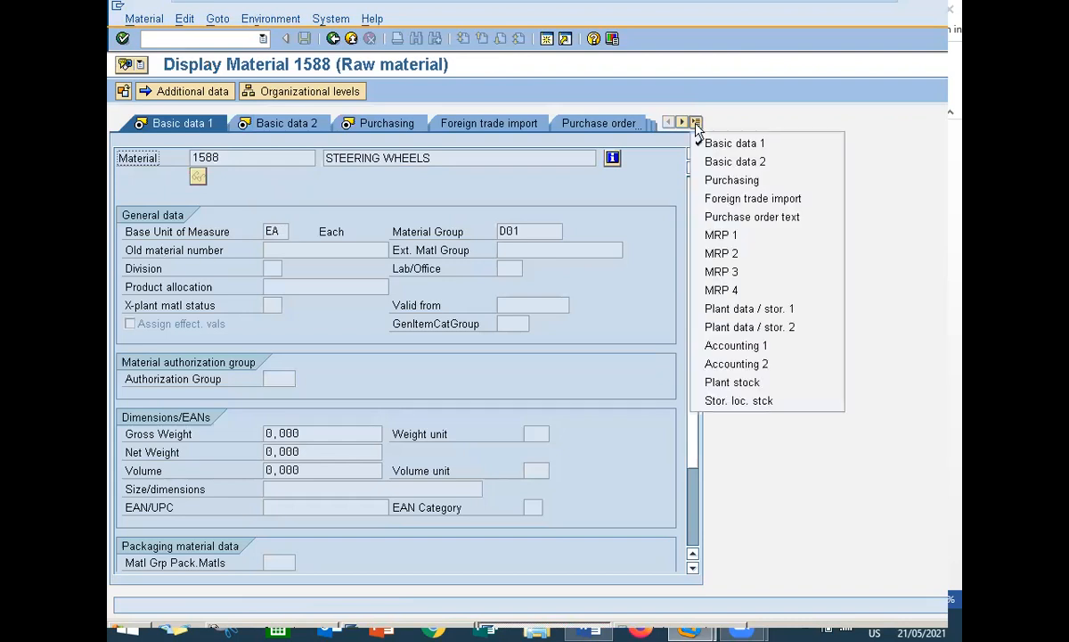
pyautogui.click(713, 346)
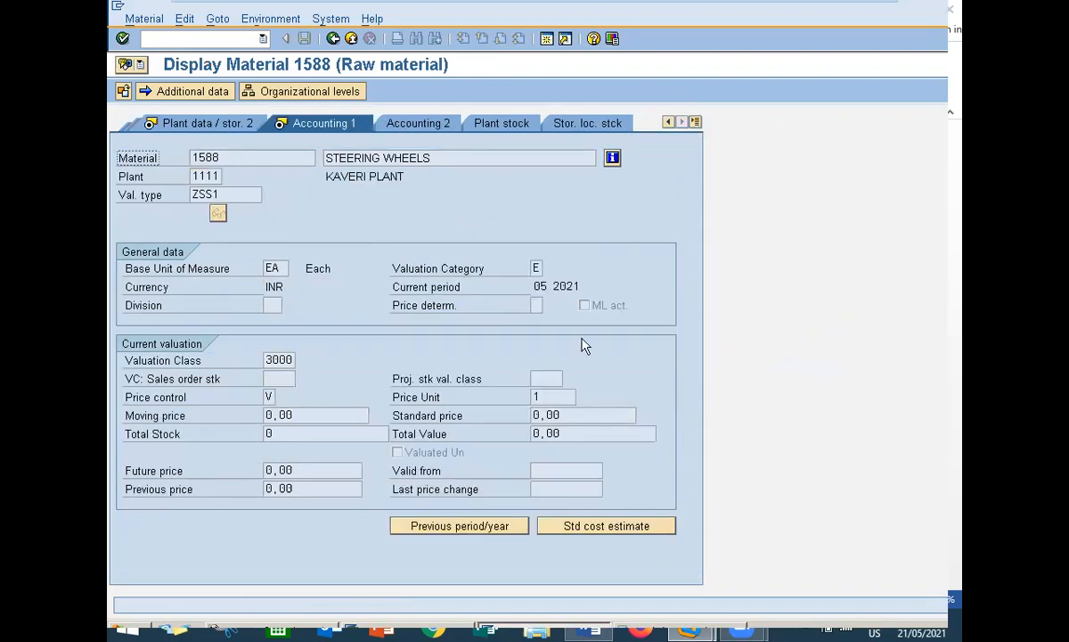
pyautogui.click(305, 419)
pyautogui.click(599, 416)
pyautogui.moveTo(191, 177); pyautogui.dragTo(219, 176)
pyautogui.click(218, 177)
pyautogui.click(310, 412)
pyautogui.click(597, 414)
pyautogui.moveTo(232, 194); pyautogui.dragTo(191, 194)
pyautogui.click(191, 195)
pyautogui.click(540, 268)
pyautogui.click(204, 175)
pyautogui.click(299, 417)
pyautogui.click(219, 176)
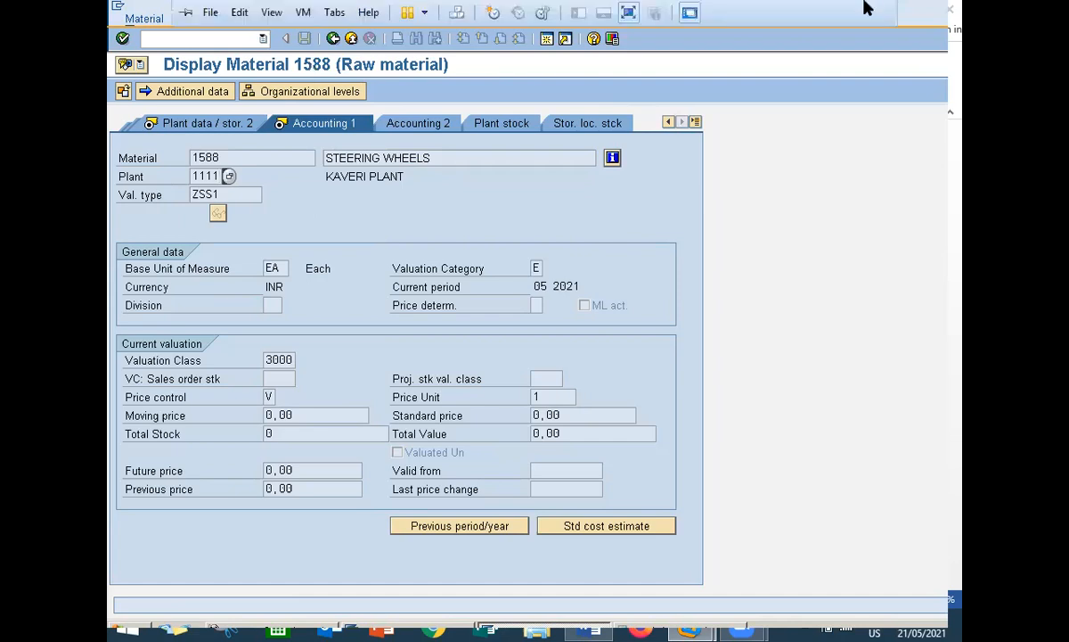
# - Switch to the Word document with the split valuation notes
pyautogui.click(836, 10)
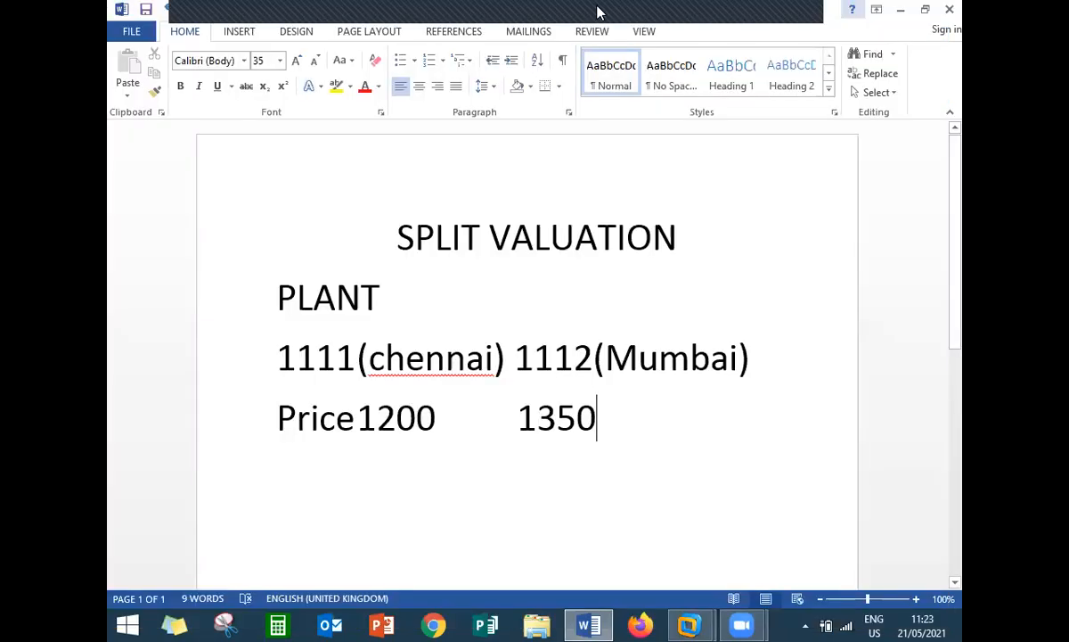